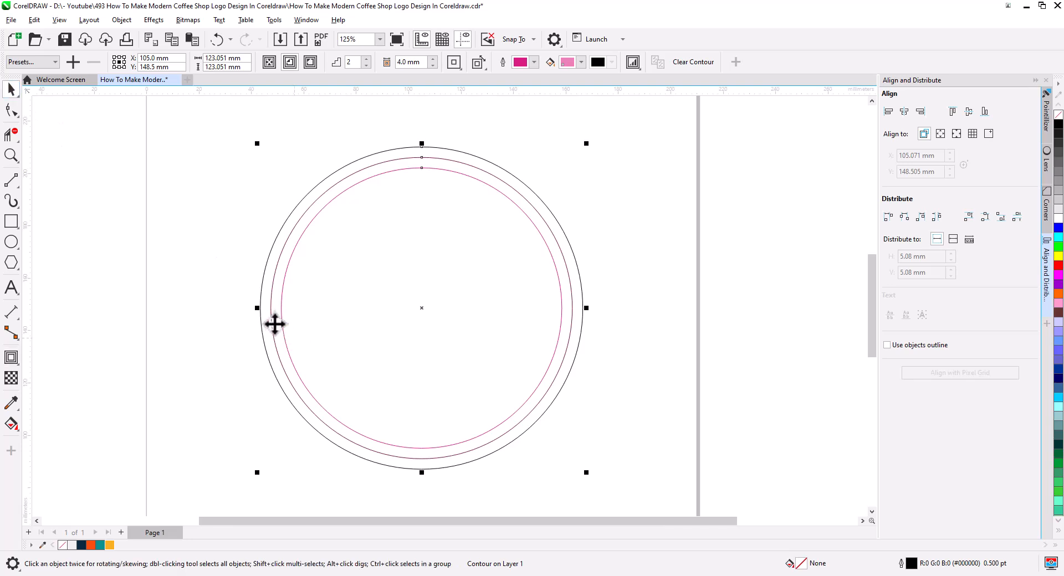
Break the circle's contour apart so that its inner rings become separate from the outer circle
{"action": "right_click", "coordinate": [273, 317]}
{"action": "left_click", "coordinate": [311, 332]}
{"action": "left_click", "coordinate": [154, 321]}
Draw a rectangle beside the circles, set its height to 4 mm, and stretch its width to about 87 mm
{"action": "left_click", "coordinate": [11, 221]}
{"action": "left_click_drag", "start_coordinate": [118, 270], "coordinate": [250, 301]}
{"action": "double_click", "coordinate": [112, 66]}
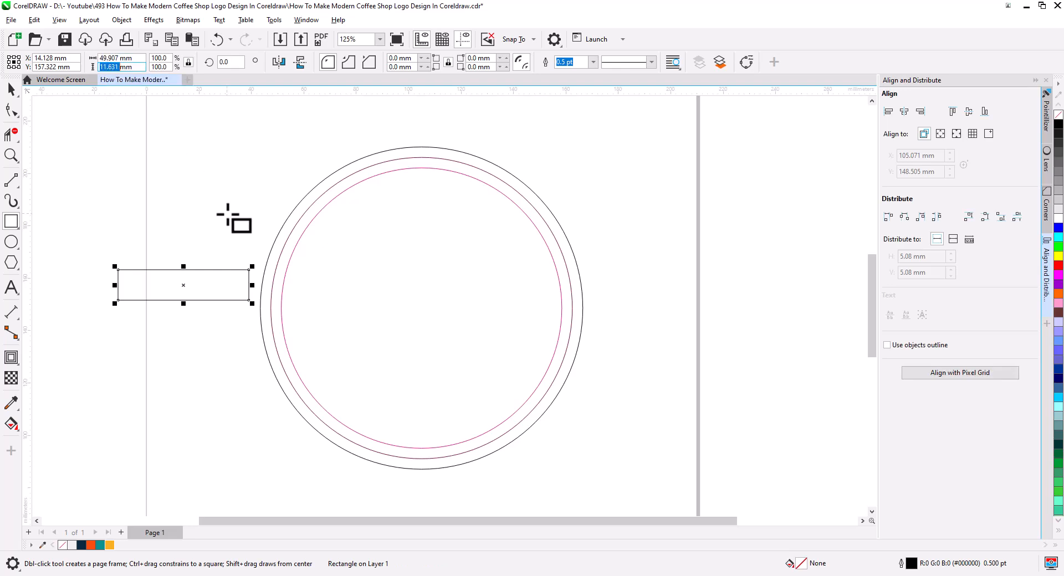
{"action": "type", "text": "4"}
{"action": "key", "text": "Return"}
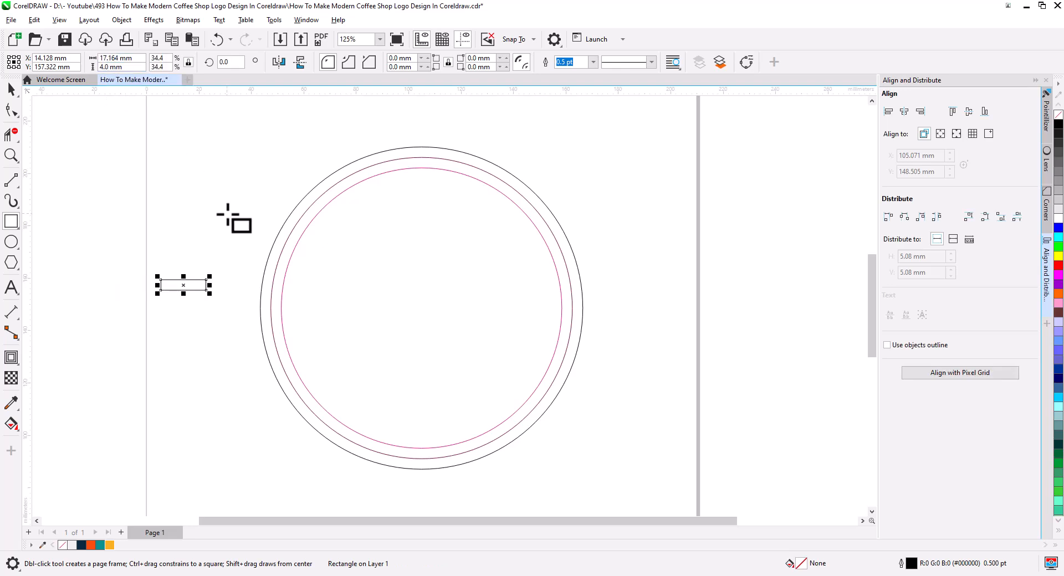
{"action": "left_click", "coordinate": [11, 88]}
{"action": "left_click_drag", "start_coordinate": [211, 285], "coordinate": [390, 285]}
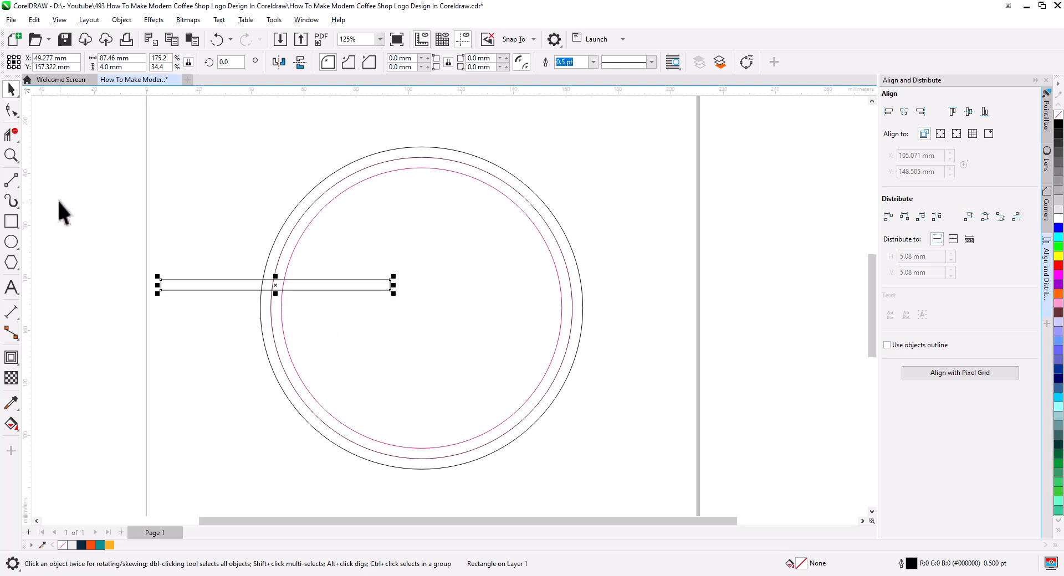
Draw a horizontal straight line about 173 mm long across the circles and align its centre with the circles' centre
{"action": "left_click", "coordinate": [10, 180]}
{"action": "left_click_drag", "start_coordinate": [249, 301], "coordinate": [700, 302]}
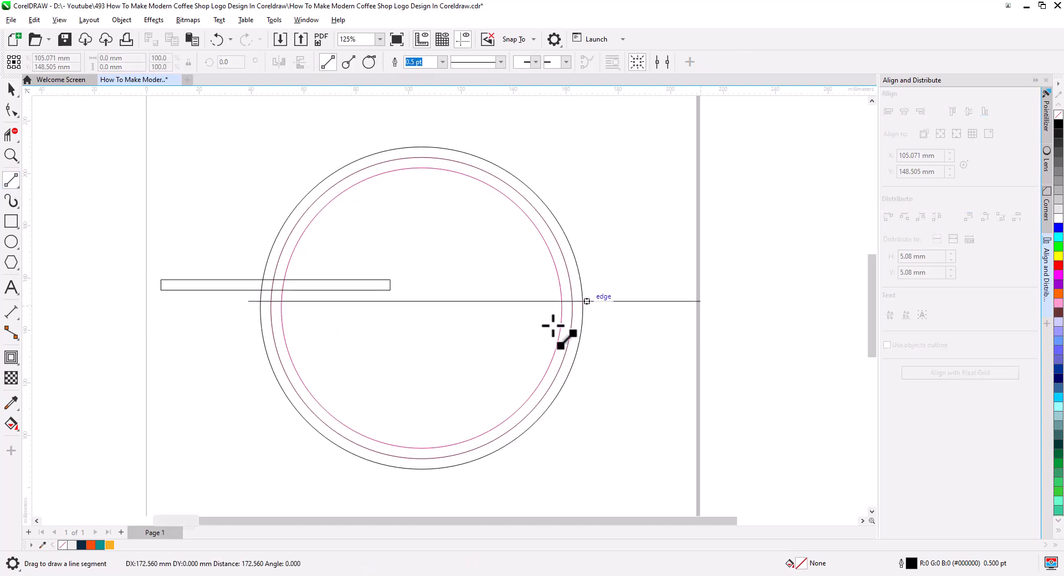
{"action": "left_click", "coordinate": [13, 92]}
{"action": "left_click", "coordinate": [425, 218], "text": "shift"}
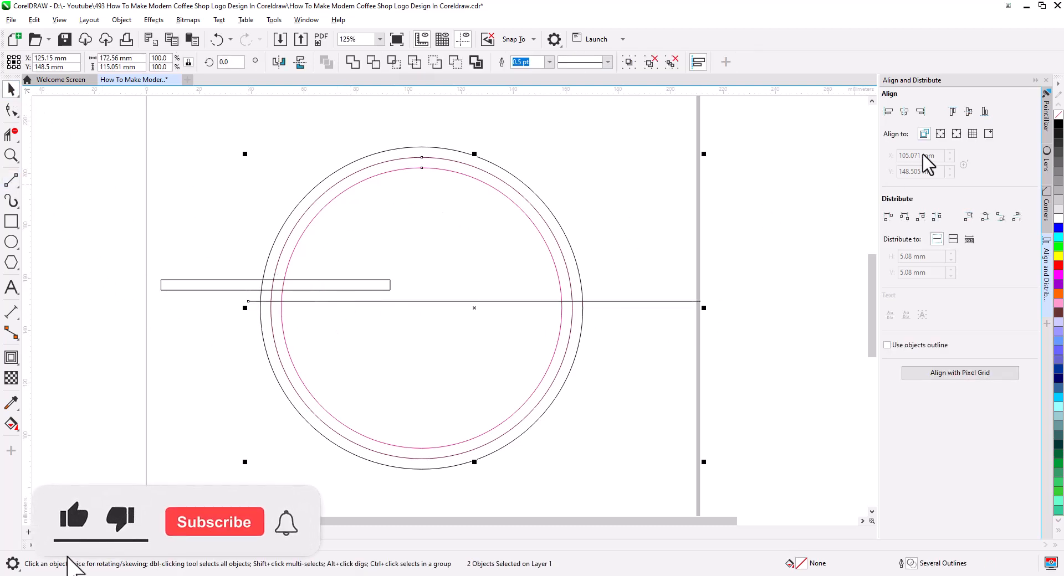
{"action": "left_click", "coordinate": [953, 112]}
{"action": "left_click", "coordinate": [968, 111]}
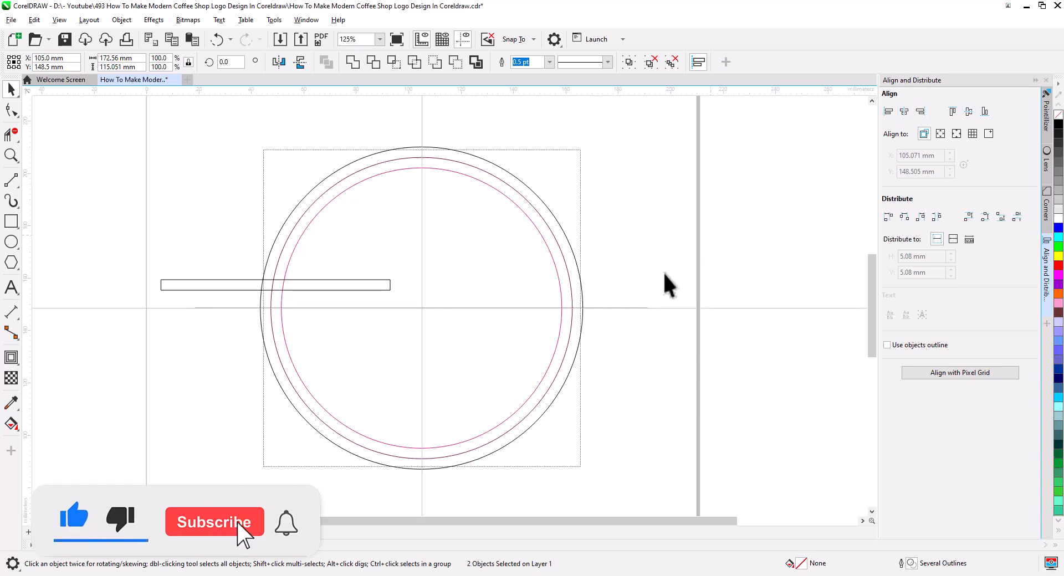
{"action": "left_click", "coordinate": [663, 272]}
Duplicate the horizontal line in place and rotate the copy to 270° to form a vertical centre line
{"action": "left_click", "coordinate": [637, 307]}
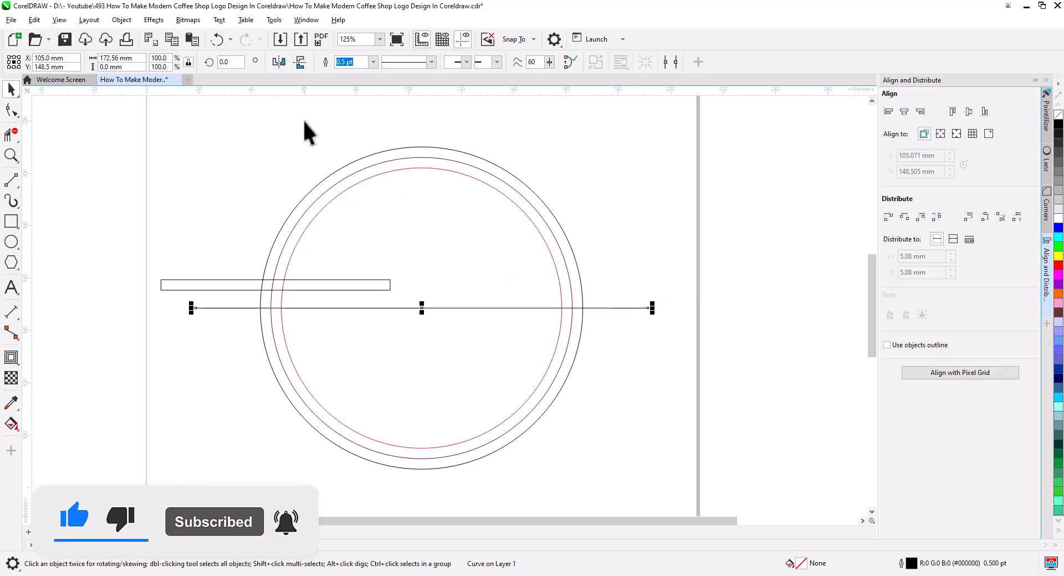
{"action": "left_click", "coordinate": [169, 38]}
{"action": "left_click", "coordinate": [191, 39]}
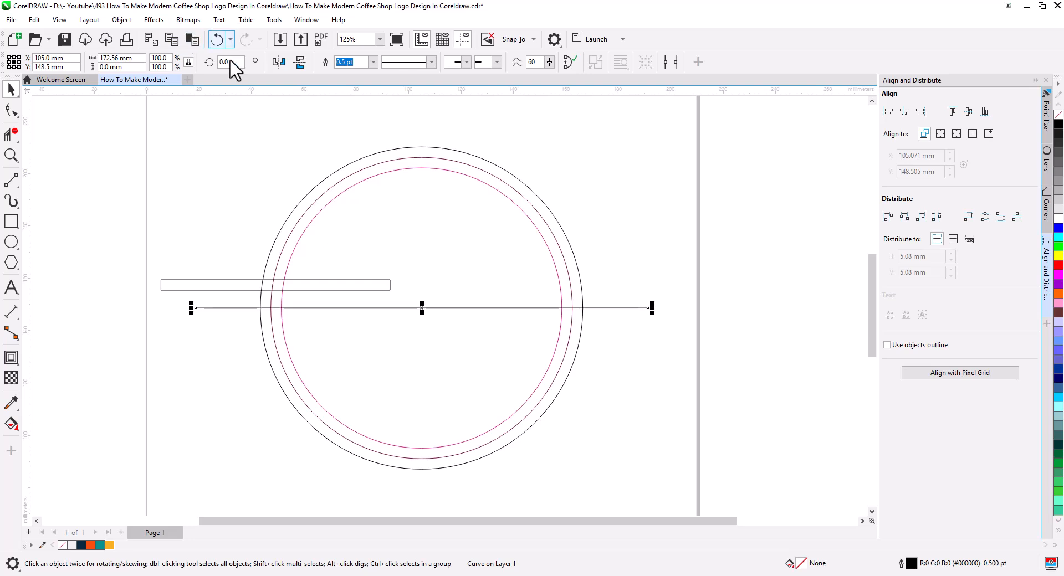
{"action": "left_click", "coordinate": [518, 308]}
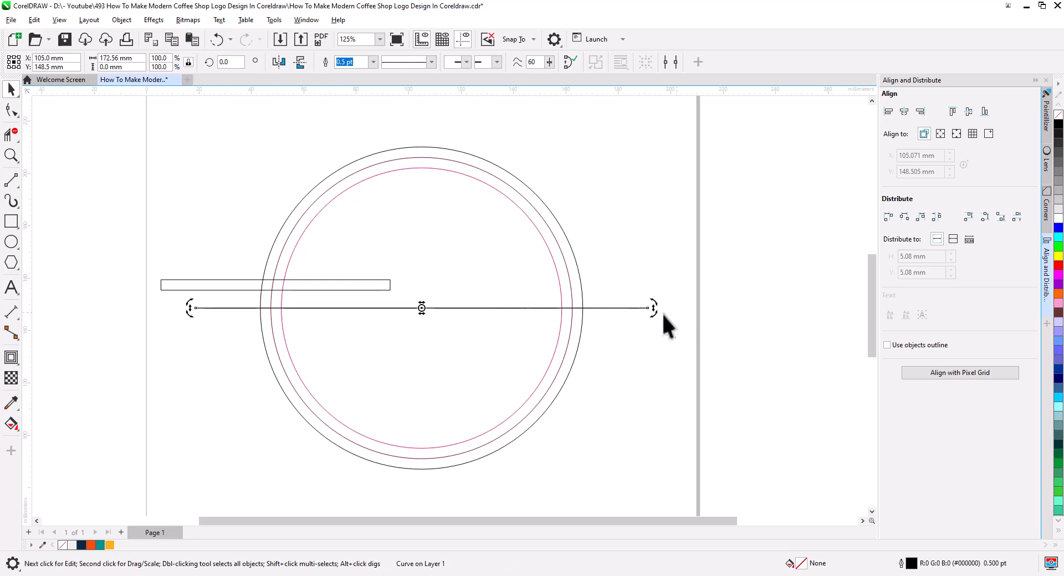
{"action": "left_click_drag", "start_coordinate": [655, 314], "coordinate": [426, 471]}
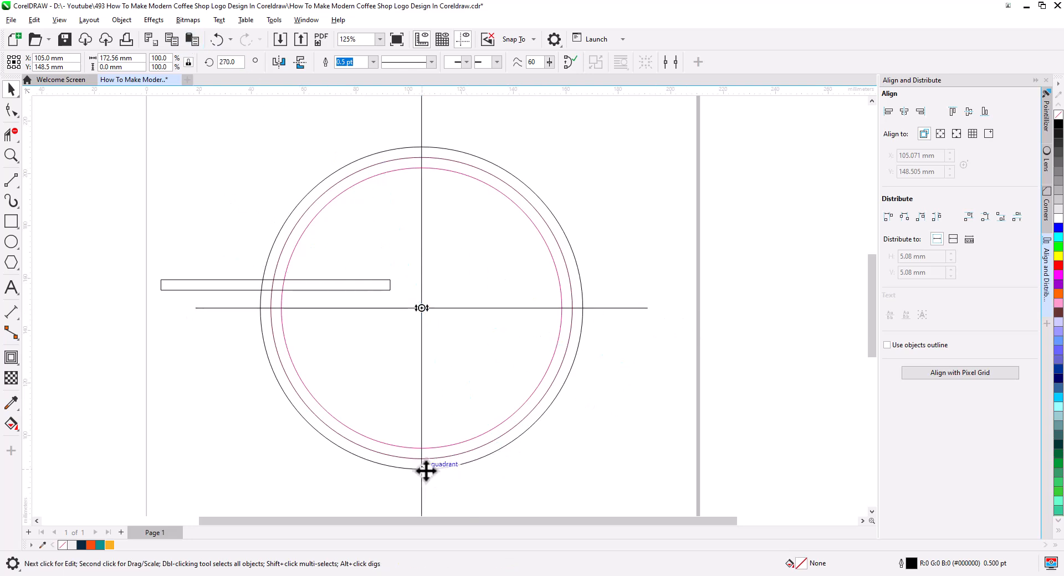
{"action": "left_click", "coordinate": [627, 387]}
Align the bottom edge of the thin rectangle with the horizontal centre line
{"action": "left_click", "coordinate": [243, 284]}
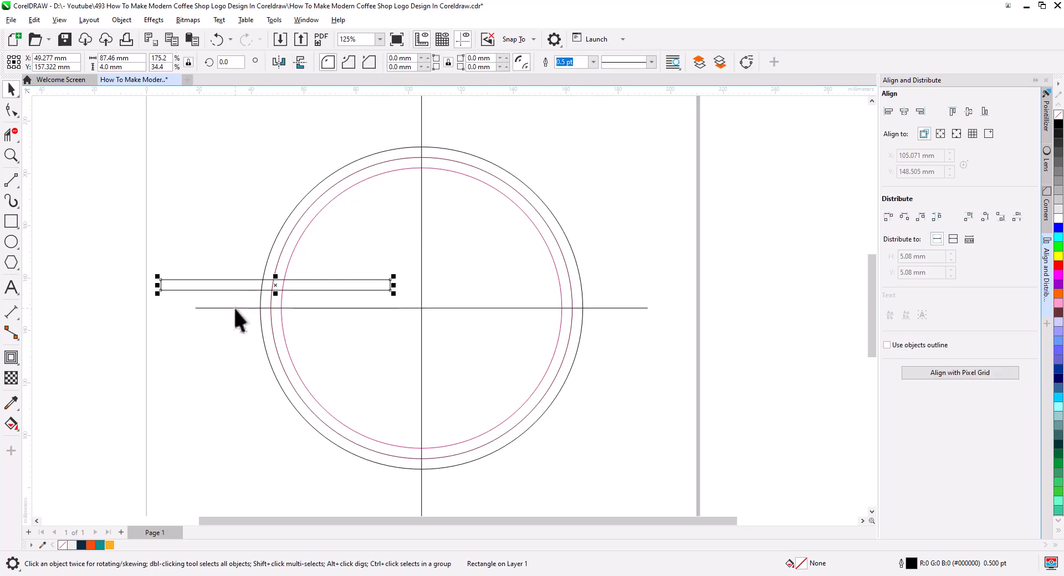
{"action": "left_click", "coordinate": [234, 308], "text": "shift"}
{"action": "left_click", "coordinate": [983, 113]}
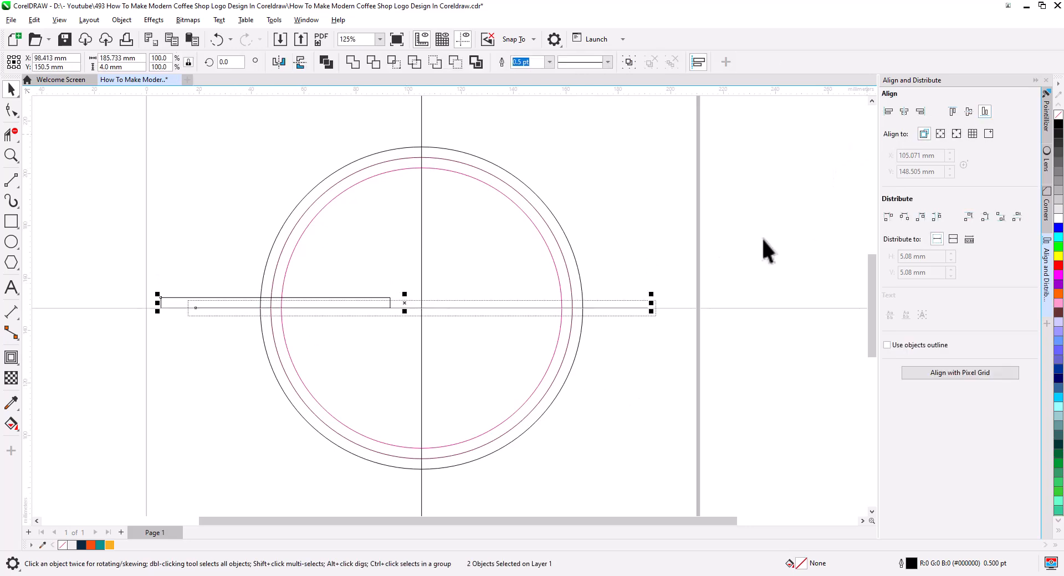
{"action": "key", "text": "Escape"}
Align the left edge of the thin rectangle with the left edge of the outermost circle
{"action": "left_click", "coordinate": [194, 298]}
{"action": "left_click", "coordinate": [263, 284], "text": "shift"}
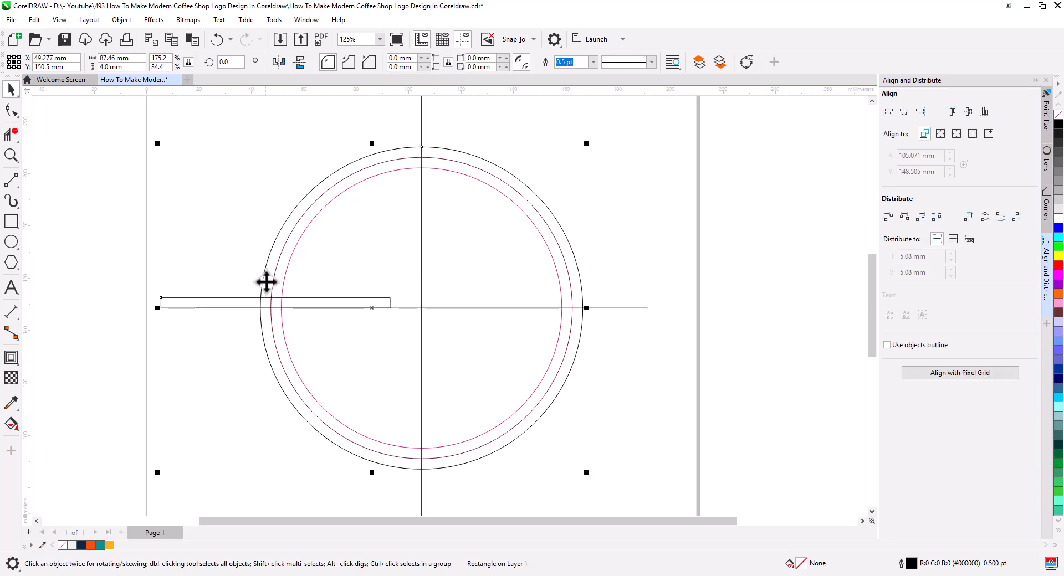
{"action": "left_click", "coordinate": [889, 111]}
{"action": "key", "text": "Escape"}
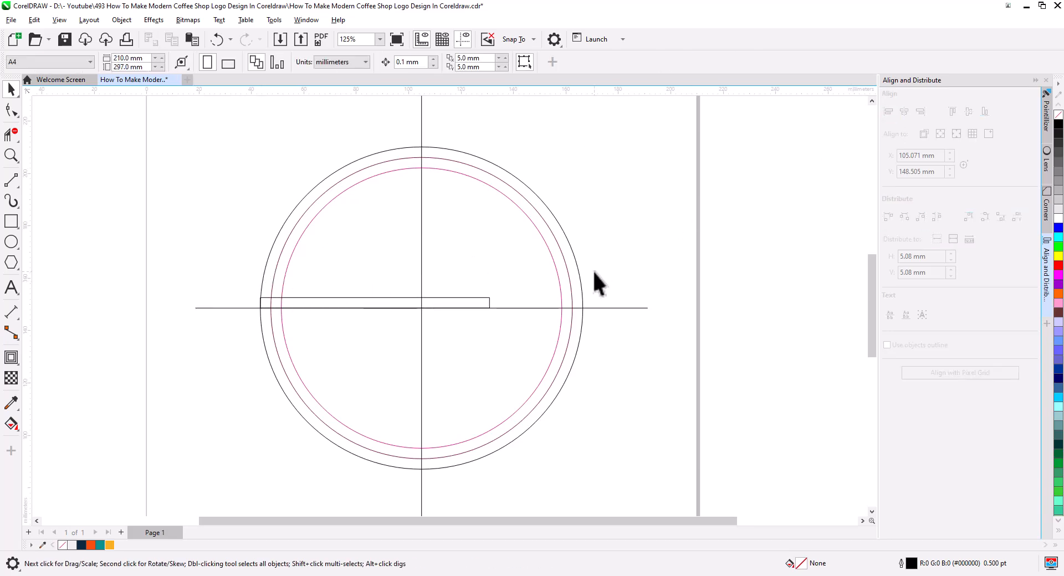
Shorten the thin rectangle slightly from its right end, keeping it past the vertical centre line
{"action": "scroll", "coordinate": [629, 278], "scroll_direction": "up", "scroll_amount": 2}
{"action": "left_click", "coordinate": [440, 310]}
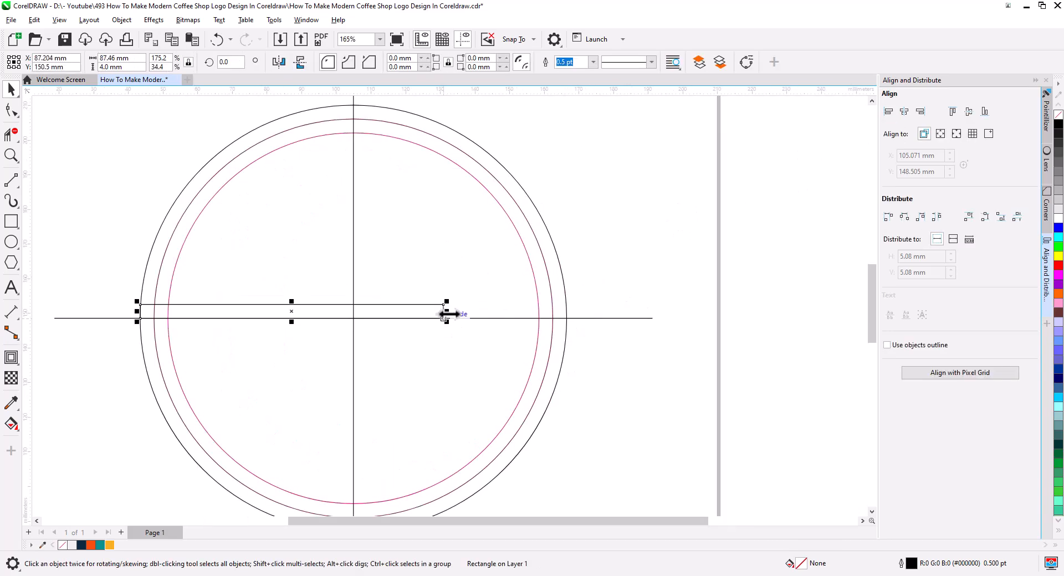
{"action": "left_click_drag", "start_coordinate": [440, 311], "coordinate": [431, 312]}
{"action": "key", "text": "Escape"}
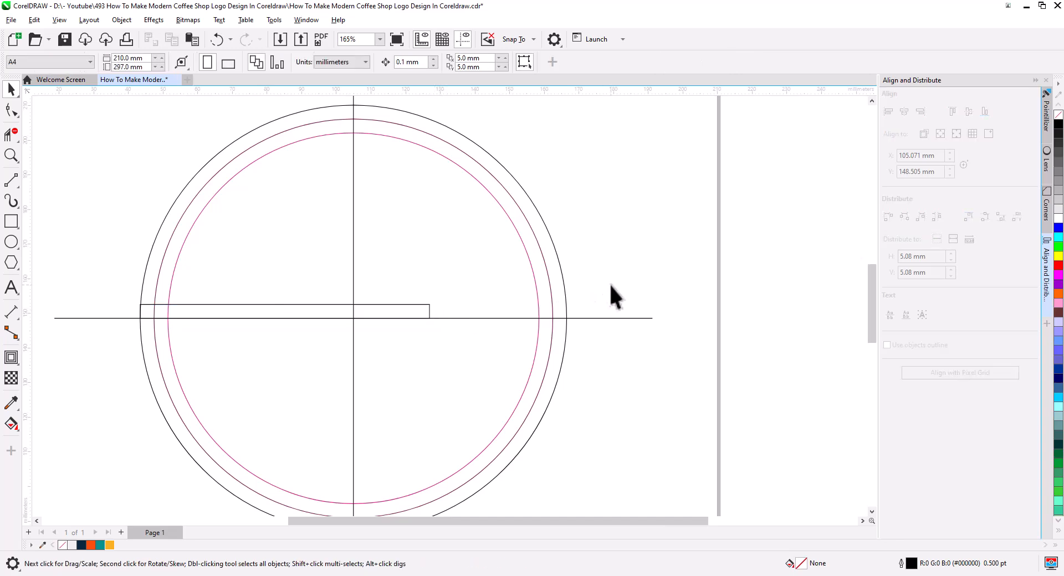
Draw a circle about 31 mm in diameter on the page below and to the left of the large rings
{"action": "scroll", "coordinate": [706, 350], "scroll_direction": "down", "scroll_amount": 2}
{"action": "scroll", "coordinate": [574, 341], "scroll_direction": "down", "scroll_amount": 1}
{"action": "scroll", "coordinate": [573, 342], "scroll_direction": "down", "scroll_amount": 1}
{"action": "left_click_drag", "start_coordinate": [597, 343], "coordinate": [566, 349]}
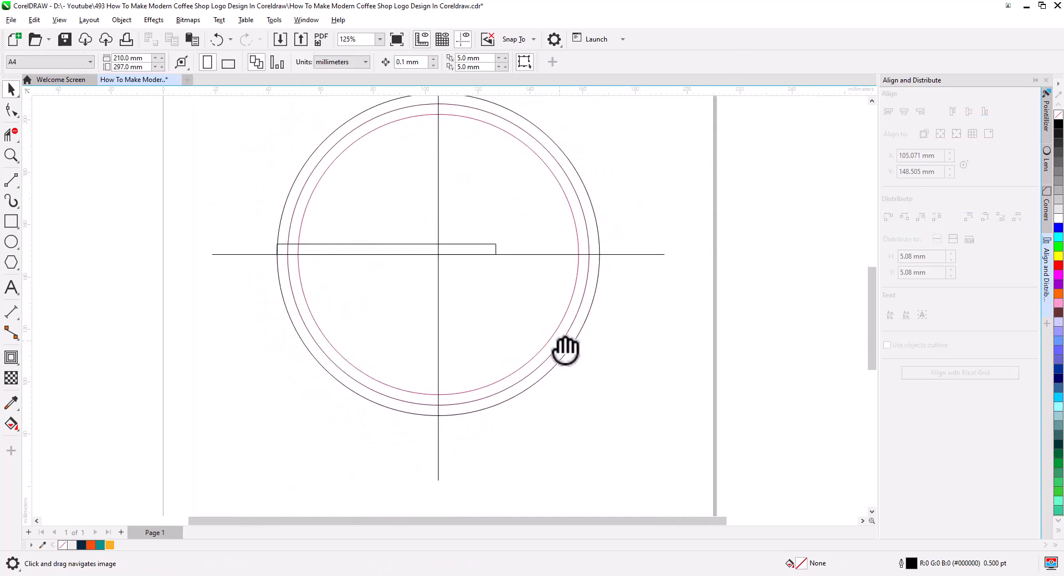
{"action": "scroll", "coordinate": [454, 333], "scroll_direction": "down", "scroll_amount": 3}
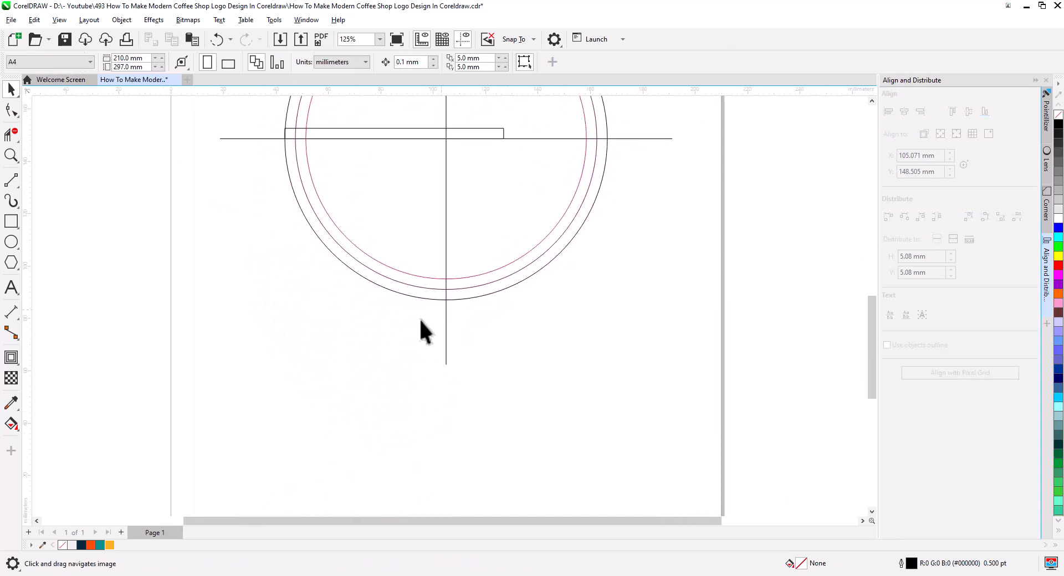
{"action": "left_click", "coordinate": [11, 242]}
{"action": "left_click_drag", "start_coordinate": [266, 355], "coordinate": [350, 439]}
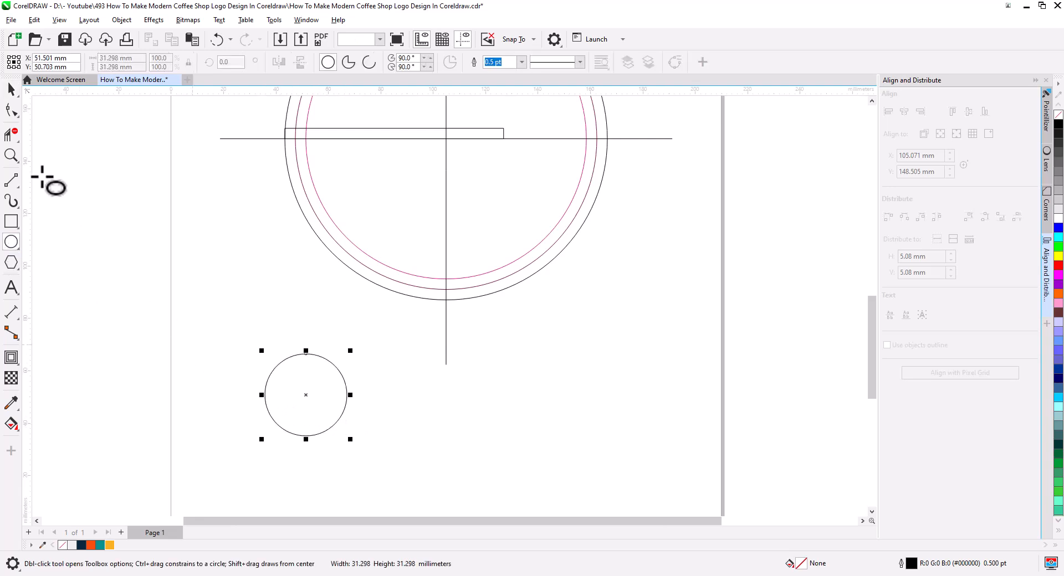
{"action": "left_click", "coordinate": [12, 90]}
{"action": "left_click", "coordinate": [11, 357]}
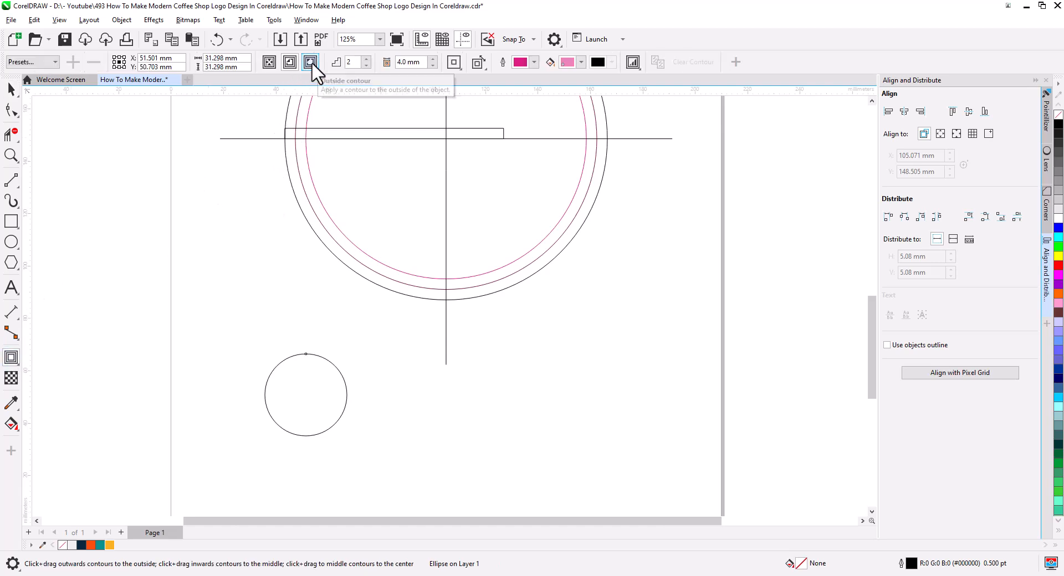
{"action": "left_click", "coordinate": [11, 90]}
Move the small circle up slightly and place a copy to its right, offset horizontally by half its diameter
{"action": "left_click_drag", "start_coordinate": [302, 398], "coordinate": [301, 377]}
{"action": "scroll", "coordinate": [351, 379], "scroll_direction": "down", "scroll_amount": 3}
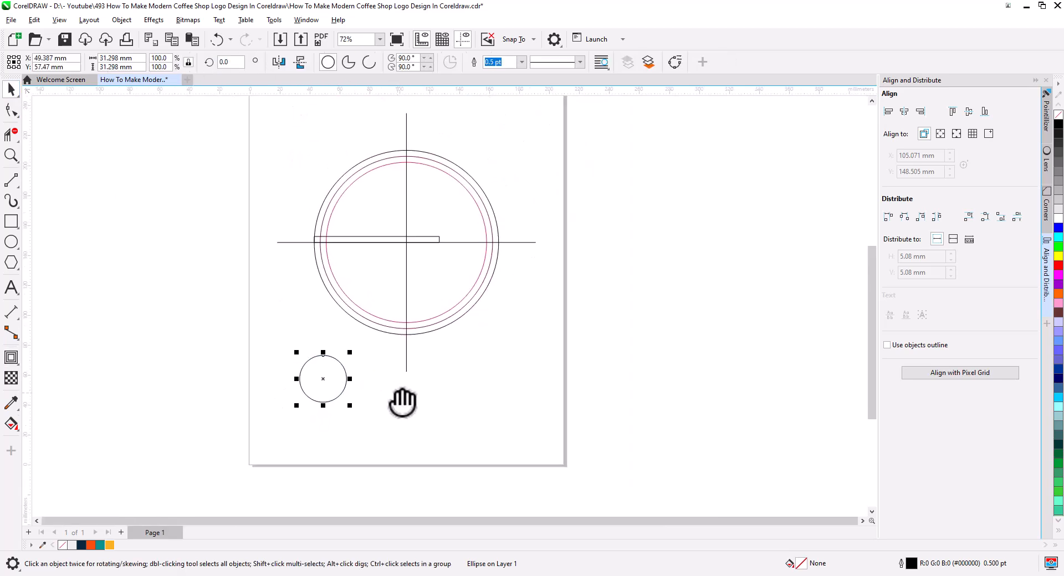
{"action": "scroll", "coordinate": [370, 311], "scroll_direction": "up", "scroll_amount": 1}
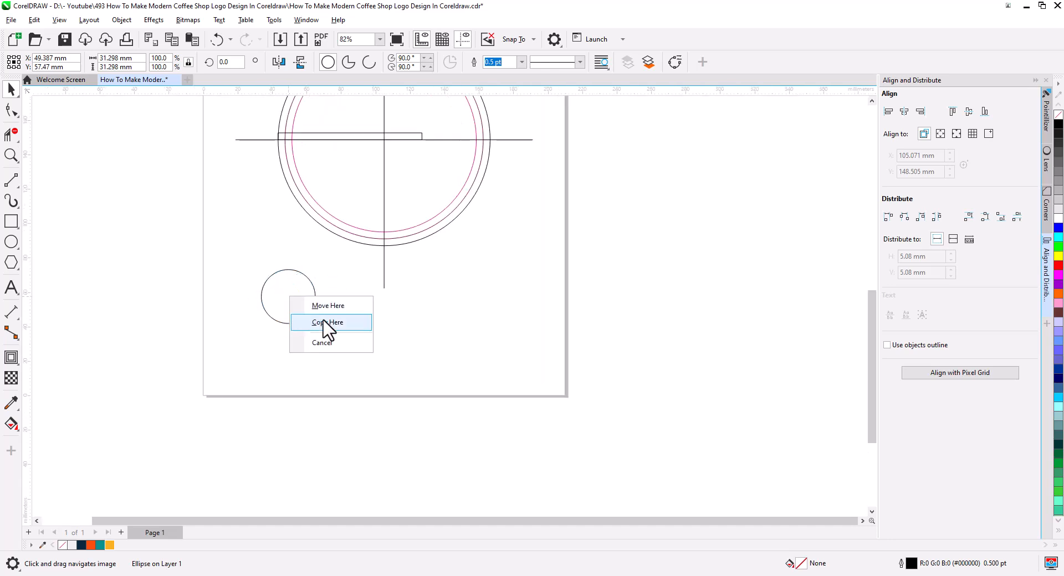
{"action": "left_click", "coordinate": [325, 319]}
{"action": "scroll", "coordinate": [289, 327], "scroll_direction": "up", "scroll_amount": 2}
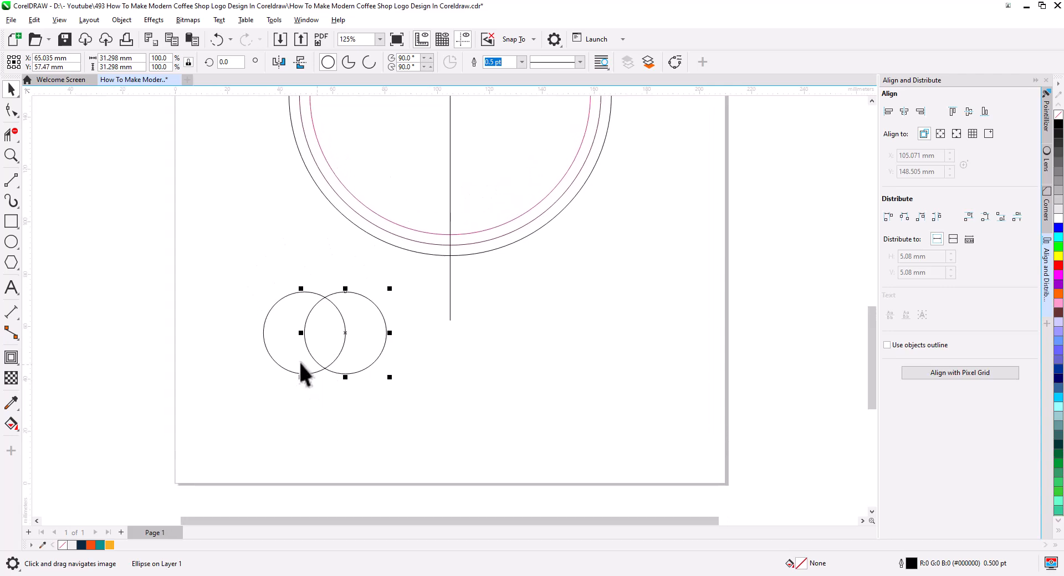
Group the two overlapping circles and scale the group proportionally about its centre to about 135 mm wide
{"action": "left_click", "coordinate": [303, 370], "text": "shift"}
{"action": "right_click", "coordinate": [328, 368]}
{"action": "left_click", "coordinate": [394, 228]}
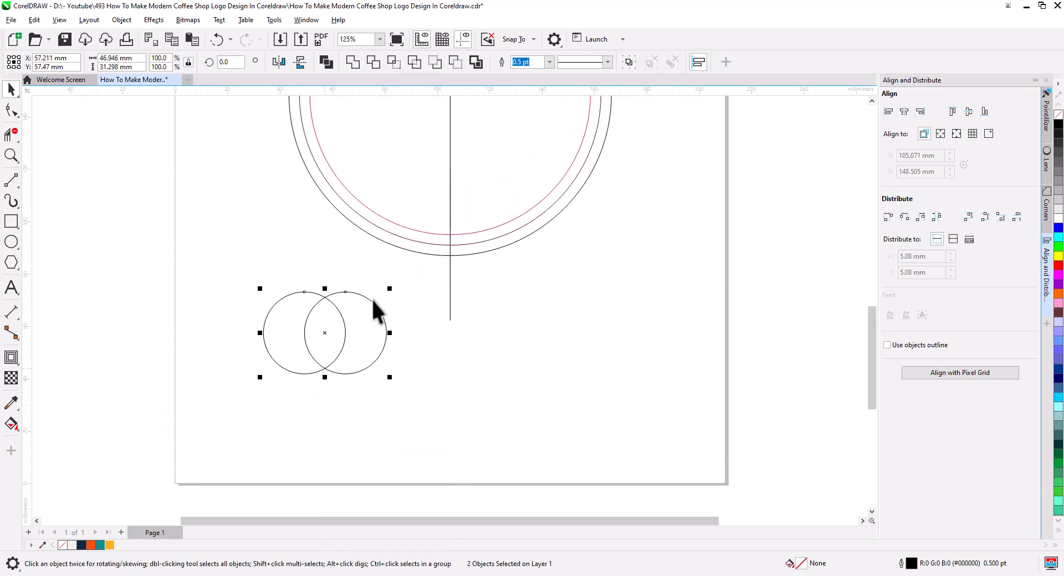
{"action": "left_click_drag", "start_coordinate": [389, 377], "coordinate": [532, 451]}
Centre the group of two circles horizontally on the vertical centre line
{"action": "left_click", "coordinate": [450, 178], "text": "shift"}
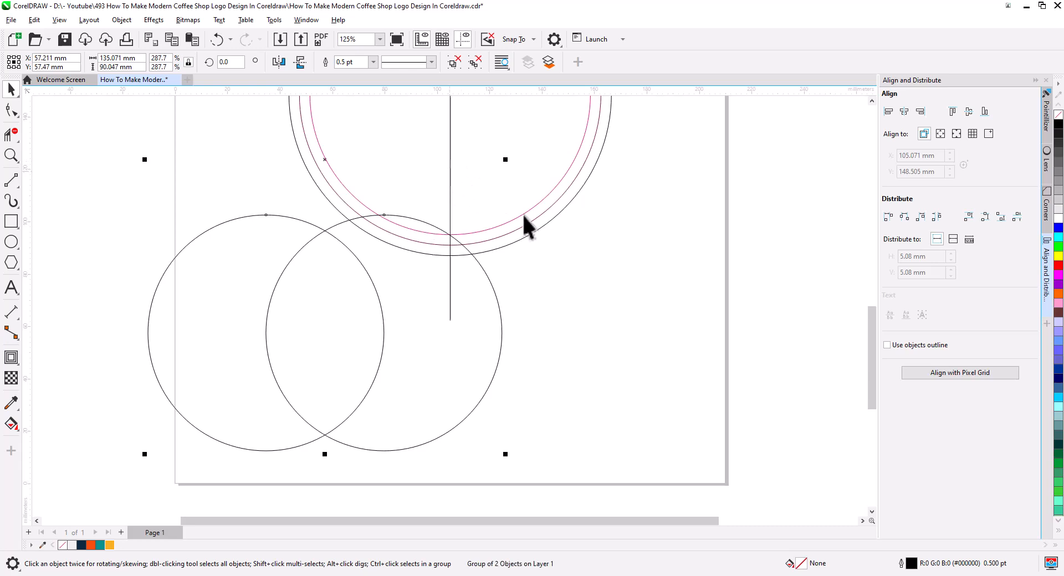
{"action": "left_click", "coordinate": [904, 112]}
{"action": "key", "text": "ctrl+z"}
Move the circle group straight up over the lower part of the large rings, and ungroup it
{"action": "scroll", "coordinate": [652, 469], "scroll_direction": "down", "scroll_amount": 1}
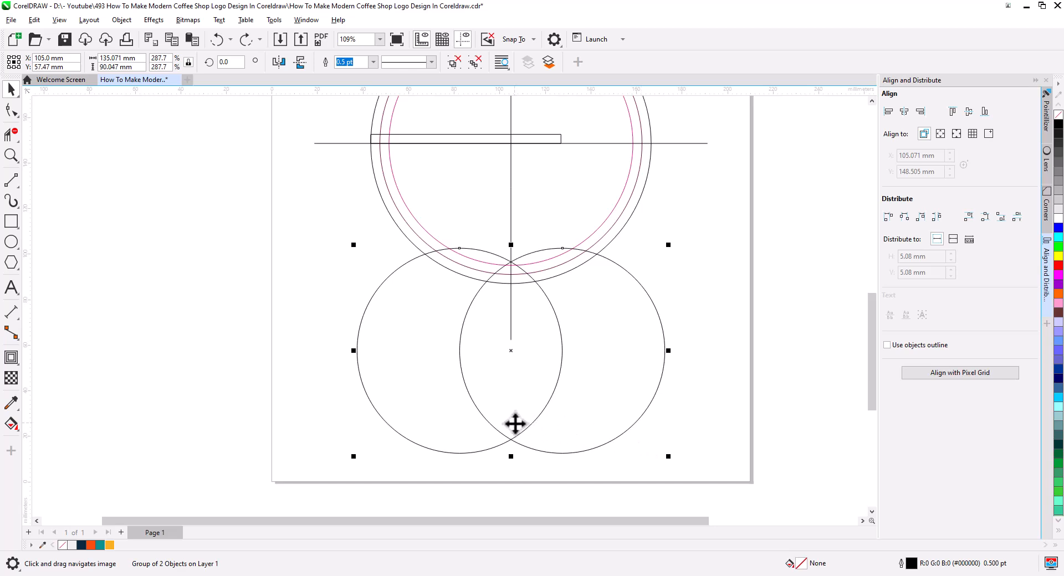
{"action": "left_click_drag", "start_coordinate": [521, 428], "coordinate": [522, 351]}
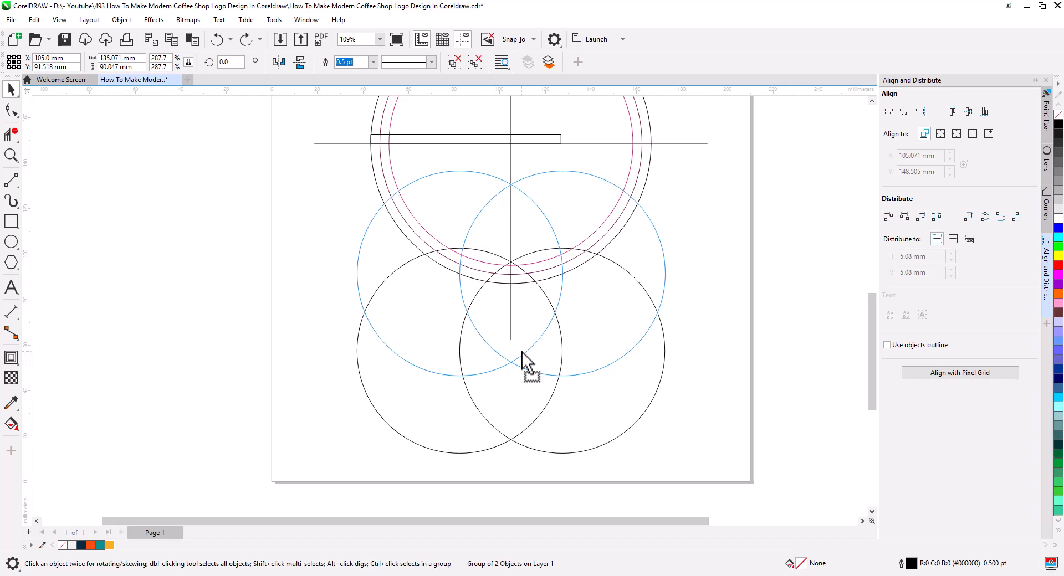
{"action": "left_click_drag", "start_coordinate": [522, 352], "coordinate": [522, 352]}
{"action": "left_click", "coordinate": [530, 414]}
{"action": "left_click", "coordinate": [540, 373]}
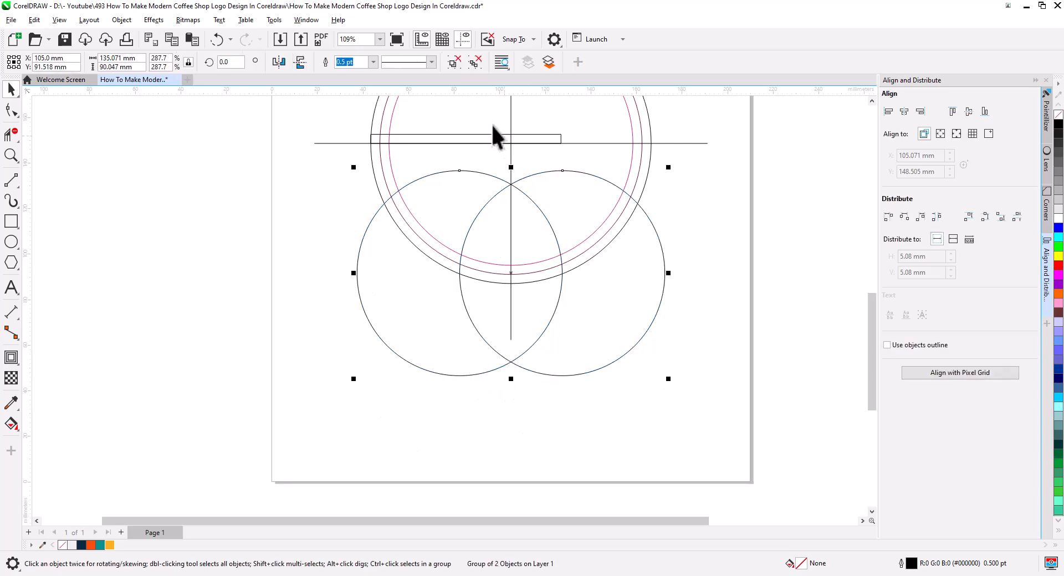
{"action": "left_click", "coordinate": [577, 217]}
Apply an inside contour with 5 steps and a 4.0 mm offset to the right overlapping circle
{"action": "scroll", "coordinate": [579, 222], "scroll_direction": "up", "scroll_amount": 3}
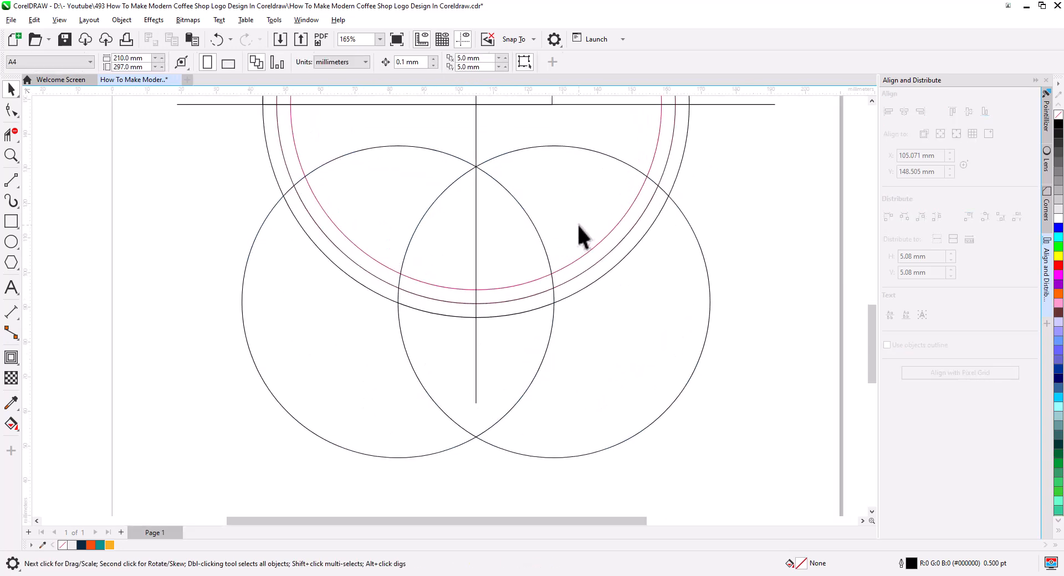
{"action": "left_click", "coordinate": [671, 375]}
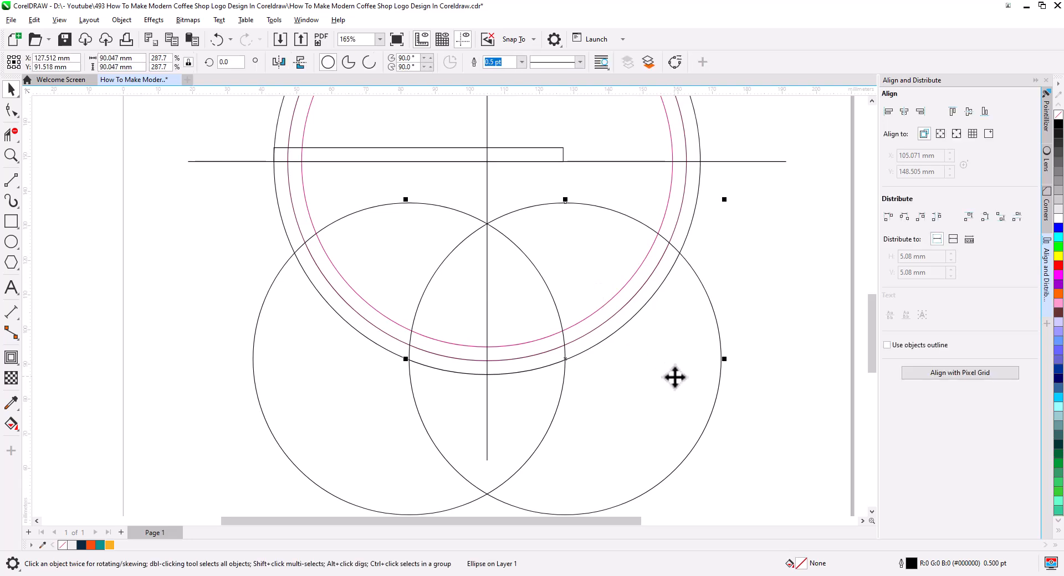
{"action": "left_click", "coordinate": [441, 509]}
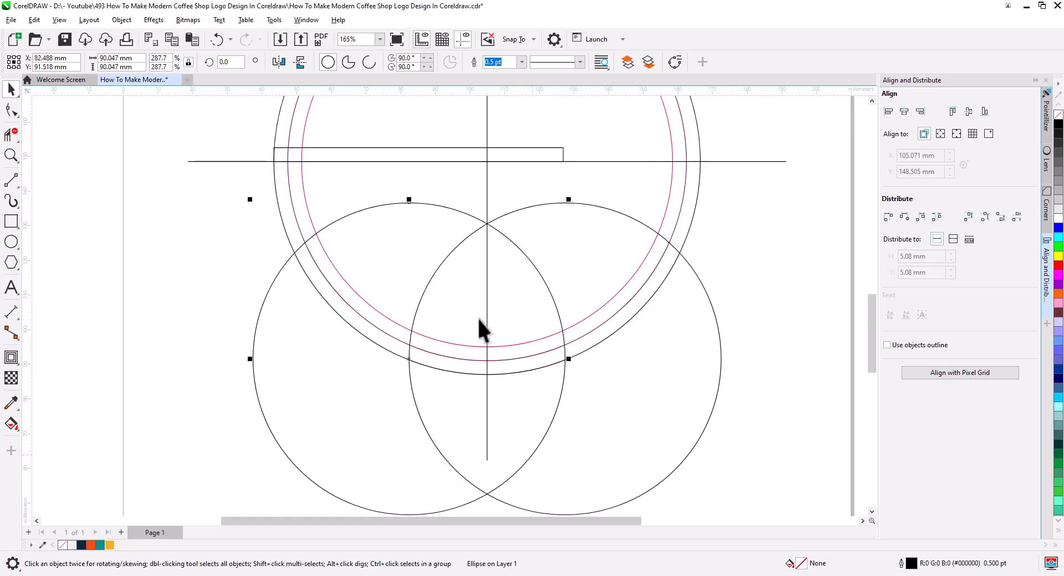
{"action": "left_click", "coordinate": [663, 375]}
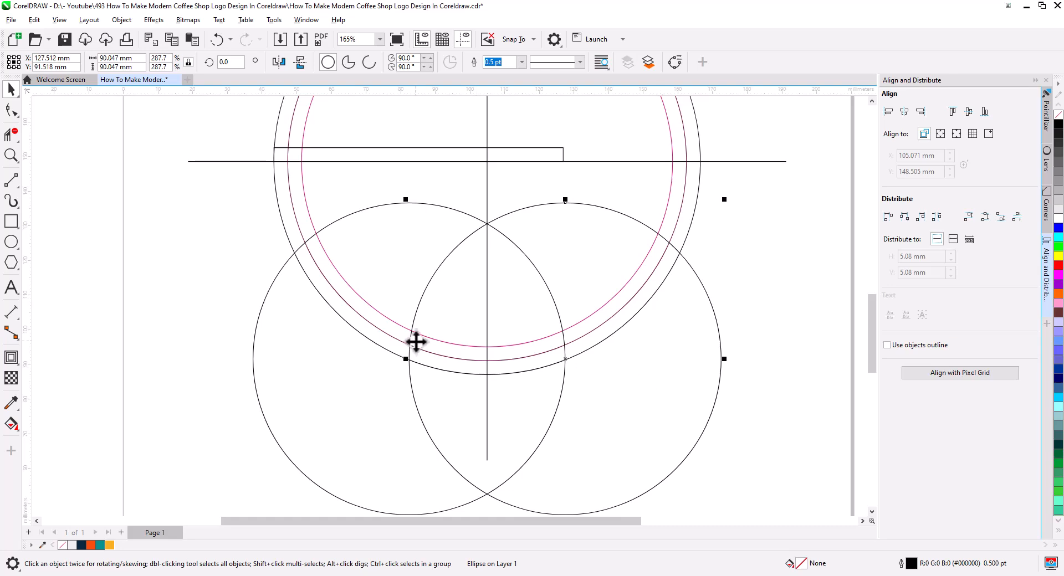
{"action": "left_click", "coordinate": [12, 357]}
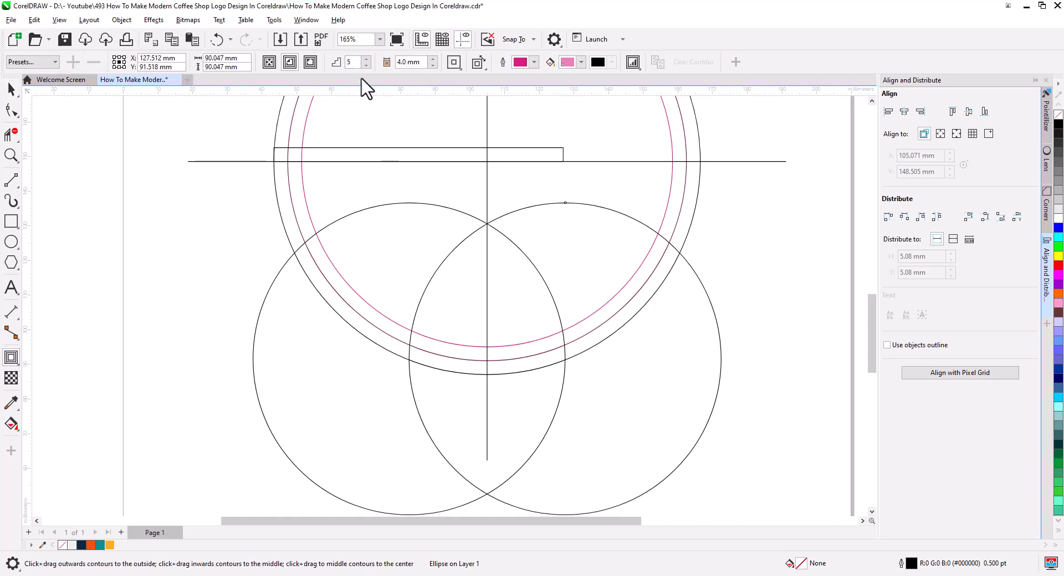
{"action": "left_click", "coordinate": [290, 61]}
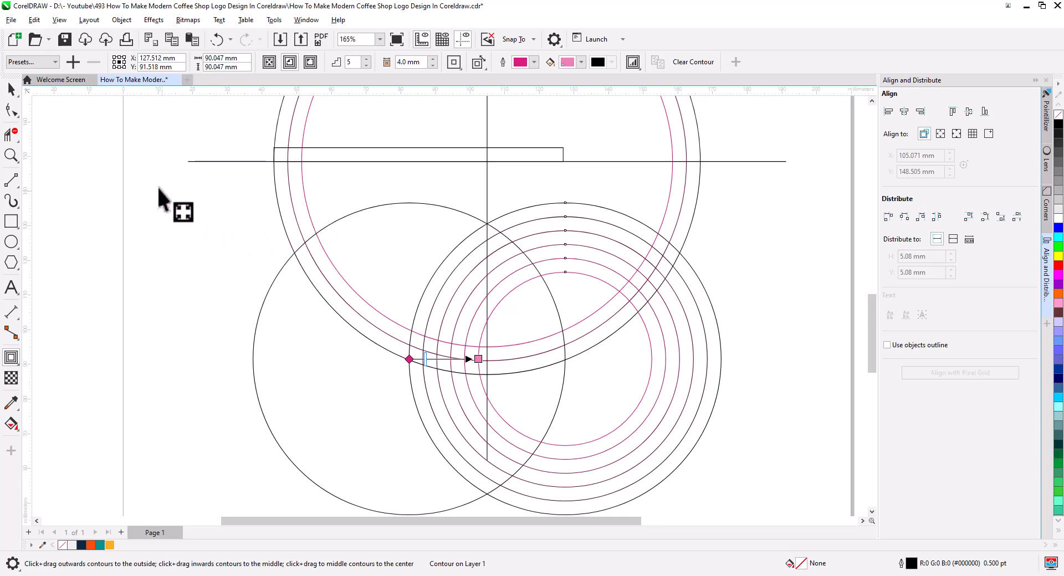
{"action": "left_click", "coordinate": [11, 89]}
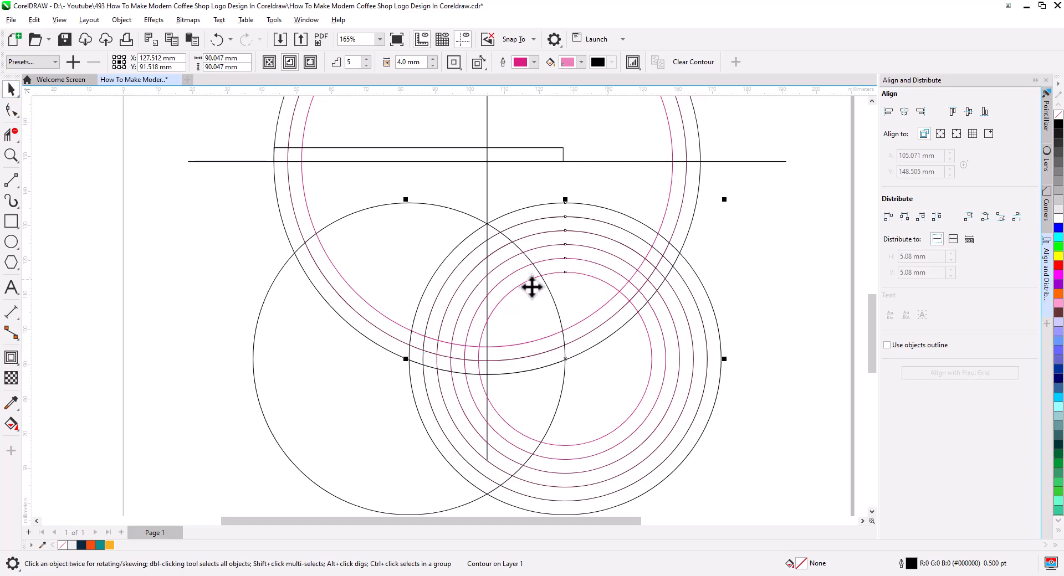
Smart Fill three alternating bands of the right contoured circle in blue, between the left circle and the innermost large ring
{"action": "left_click", "coordinate": [11, 424]}
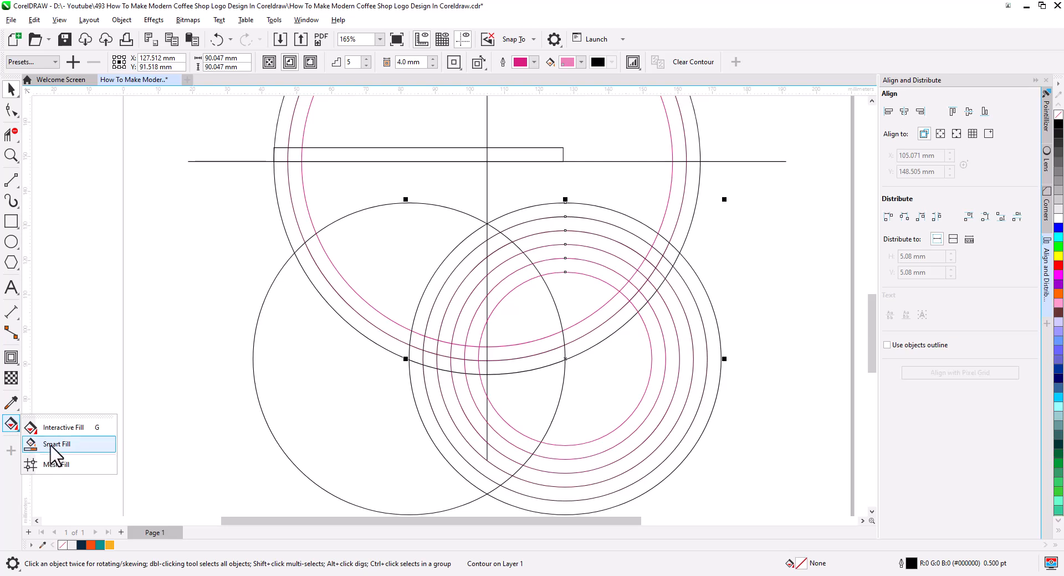
{"action": "left_click", "coordinate": [53, 444]}
{"action": "left_click", "coordinate": [590, 274]}
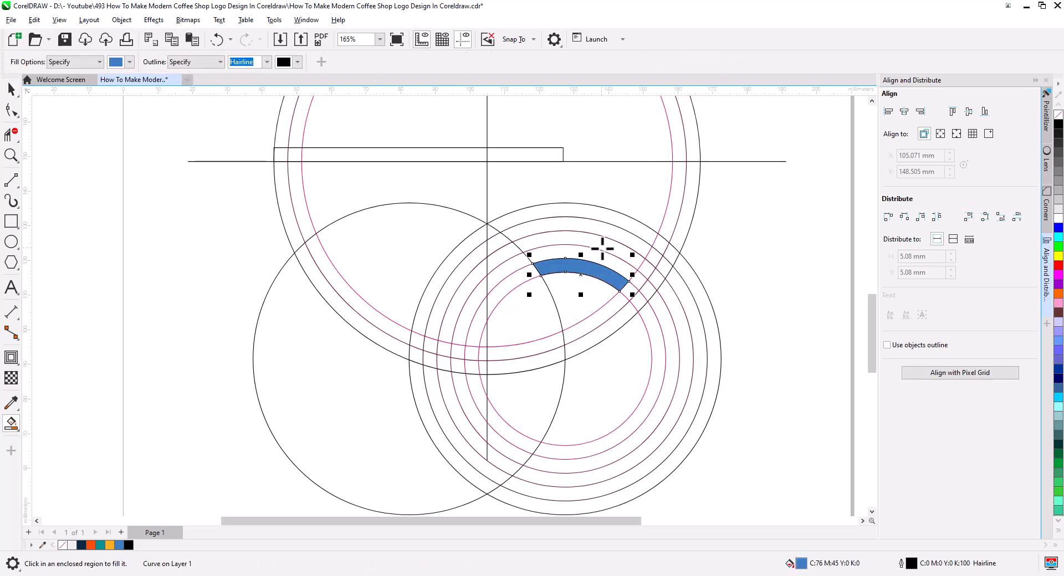
{"action": "left_click", "coordinate": [605, 237]}
{"action": "left_click", "coordinate": [613, 217]}
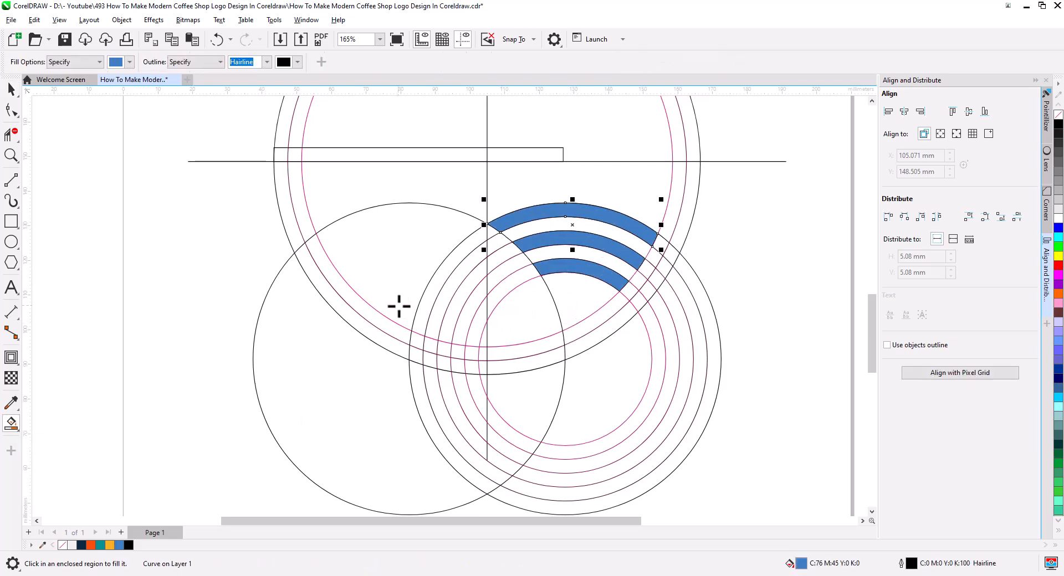
Apply an inside contour with 5 steps and a 4.0 mm offset to the left overlapping circle
{"action": "left_click", "coordinate": [12, 90]}
{"action": "left_click", "coordinate": [276, 395]}
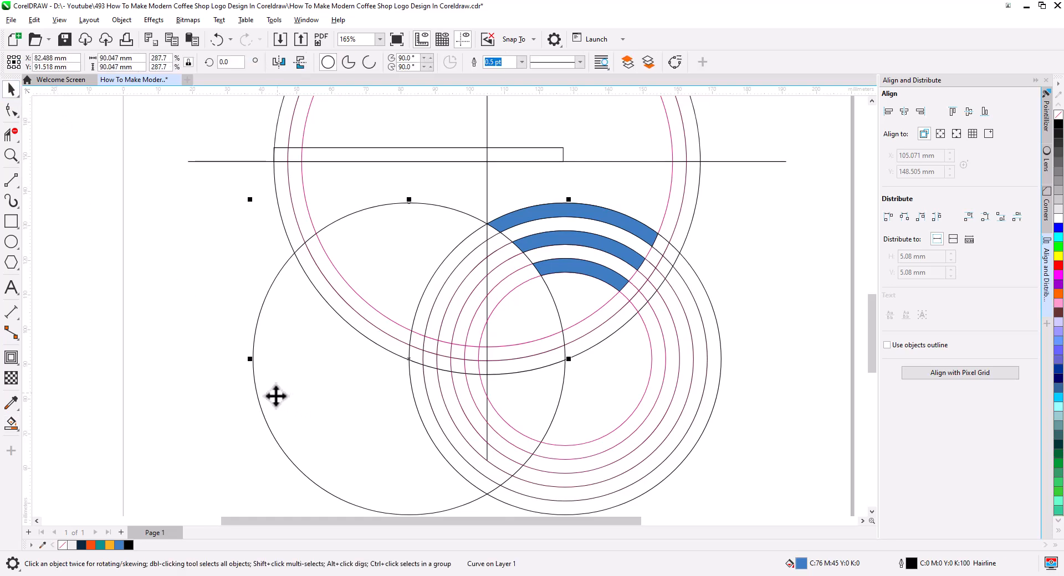
{"action": "left_click", "coordinate": [11, 358]}
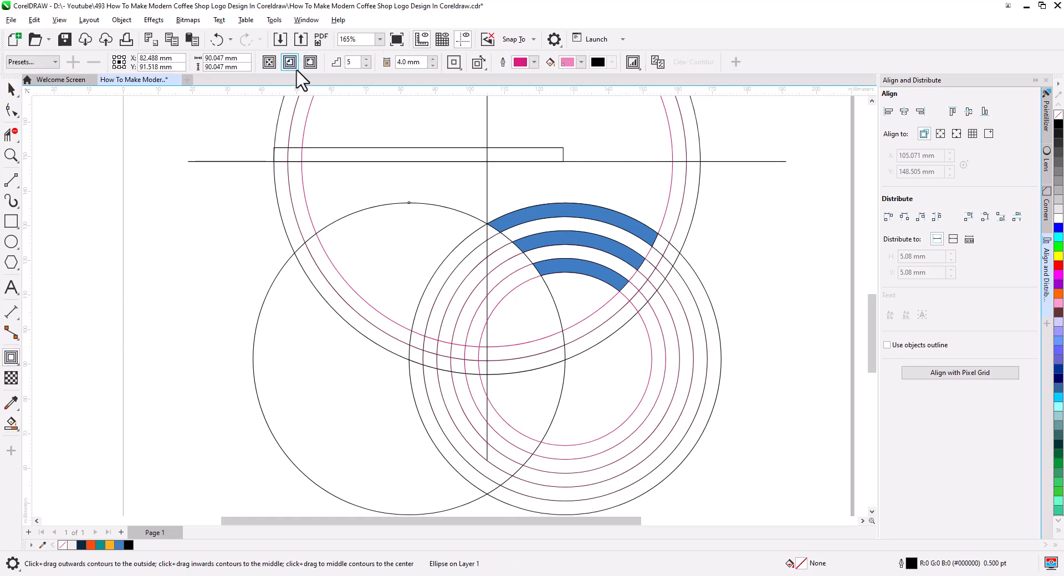
{"action": "left_click", "coordinate": [293, 65]}
Break apart the contour of the right overlapping circle
{"action": "left_click", "coordinate": [11, 90]}
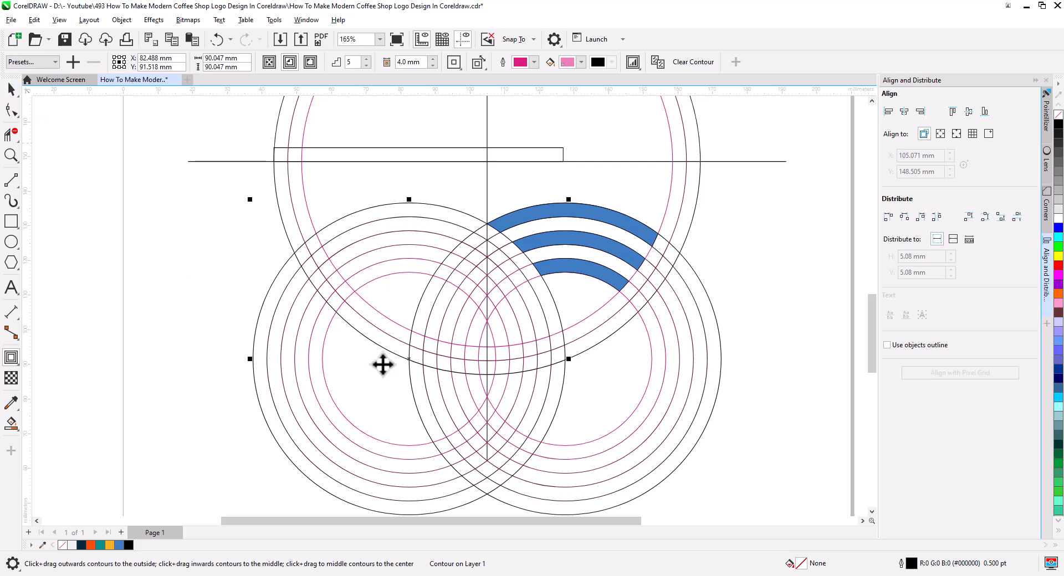
{"action": "left_click", "coordinate": [704, 385]}
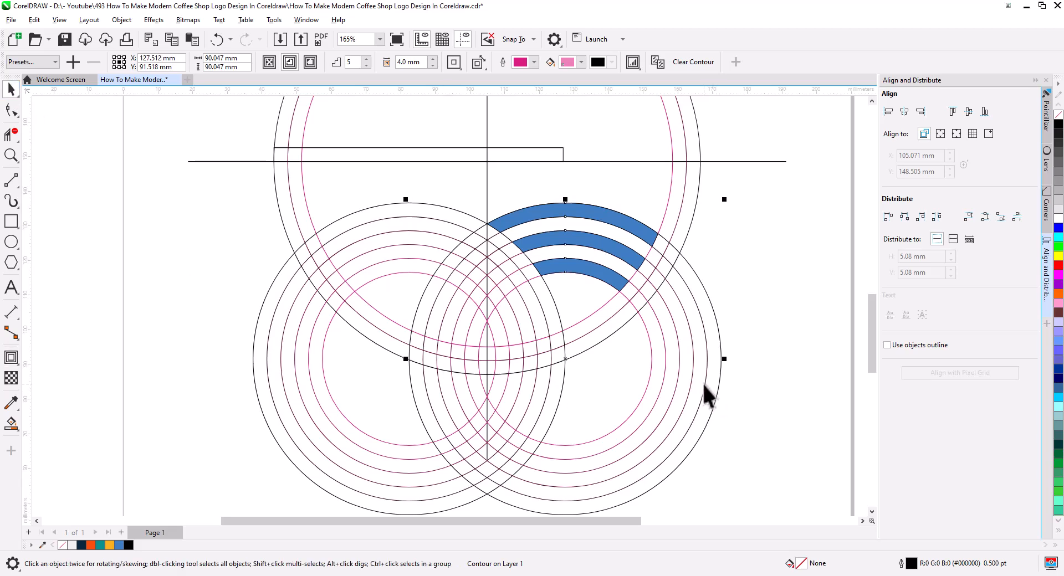
{"action": "right_click", "coordinate": [704, 385]}
{"action": "left_click", "coordinate": [760, 206]}
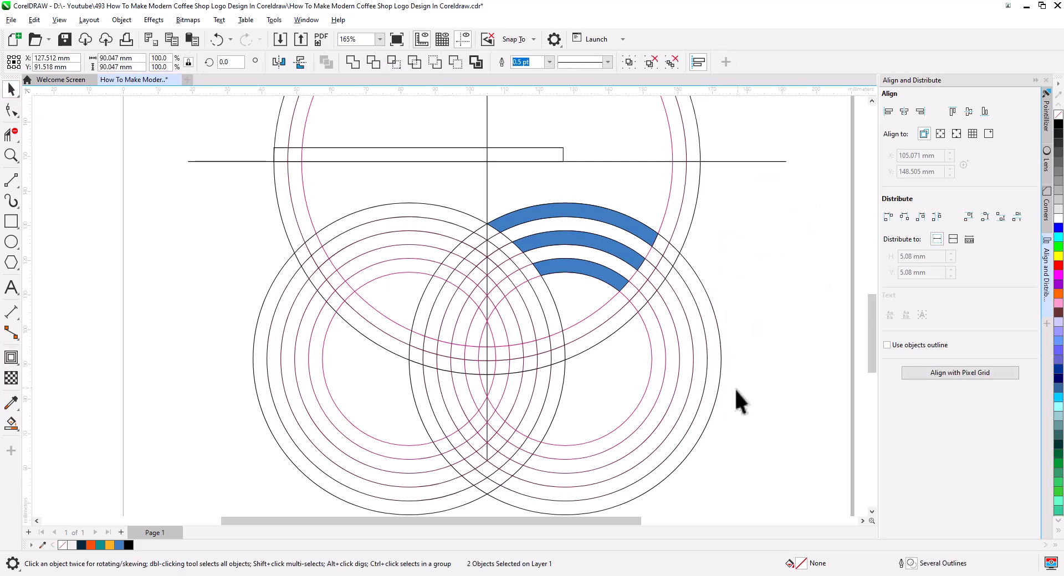
Copy the right outer circle to the upper left, with its centre at about X 42.5 mm, Y 140.9 mm
{"action": "left_click", "coordinate": [714, 405]}
{"action": "left_click_drag", "start_coordinate": [715, 405], "coordinate": [368, 261]}
{"action": "left_click", "coordinate": [415, 294]}
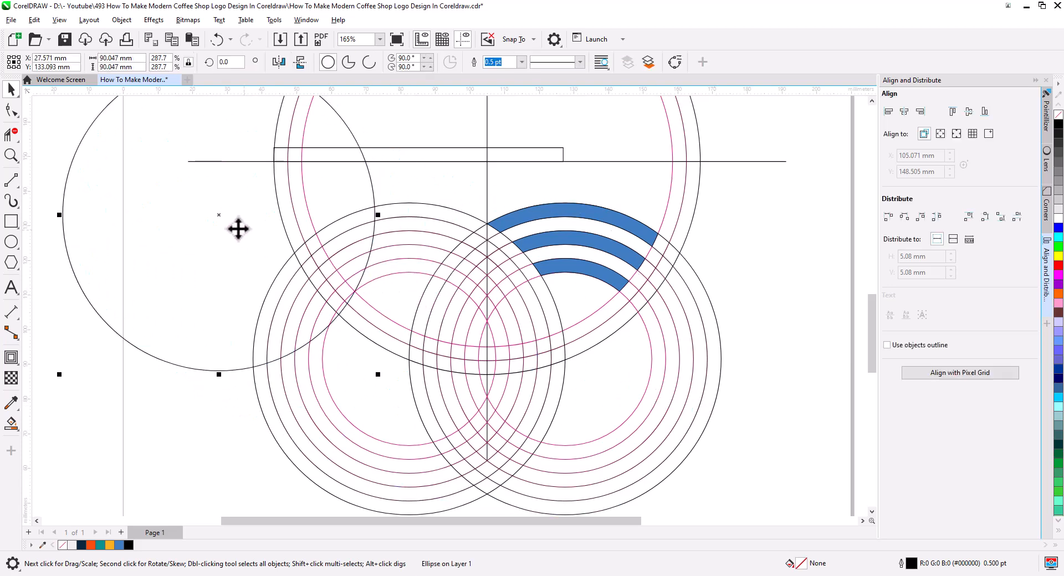
{"action": "left_click_drag", "start_coordinate": [222, 217], "coordinate": [271, 188]}
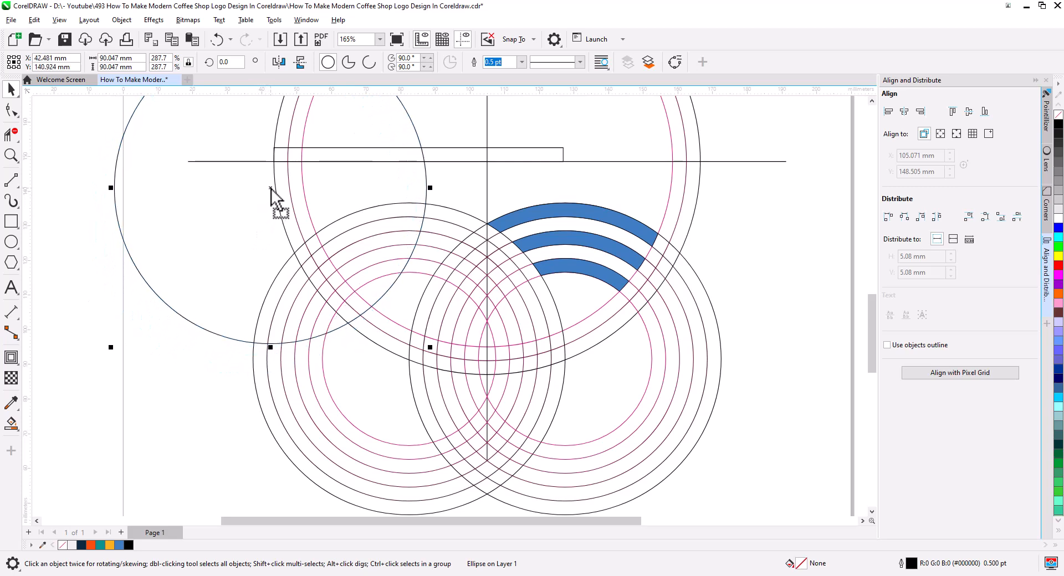
Delete the right circle's separated contour rings and its original outer circle, keeping the blue bands
{"action": "left_click", "coordinate": [673, 397]}
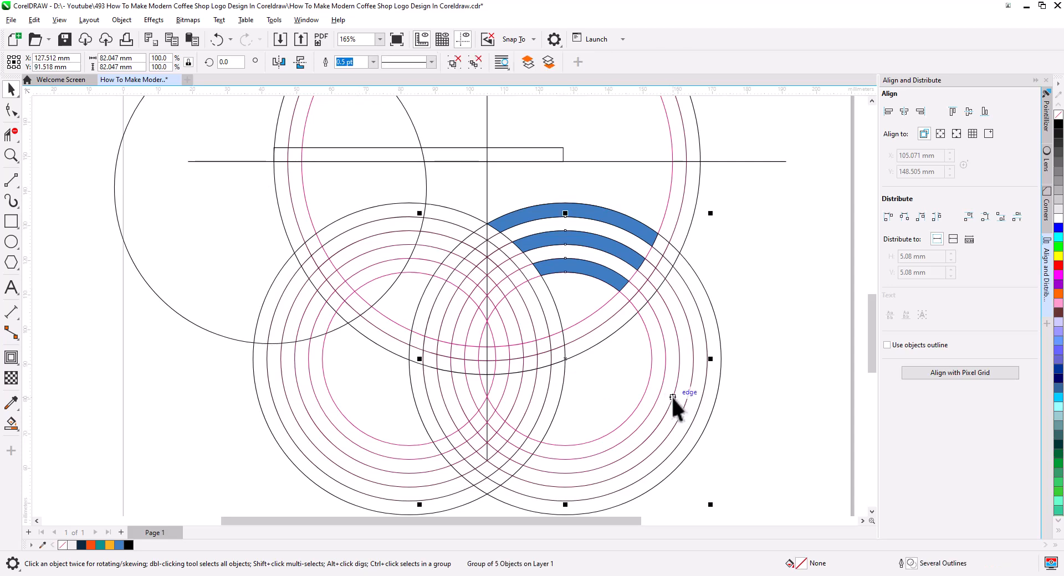
{"action": "key", "text": "Delete"}
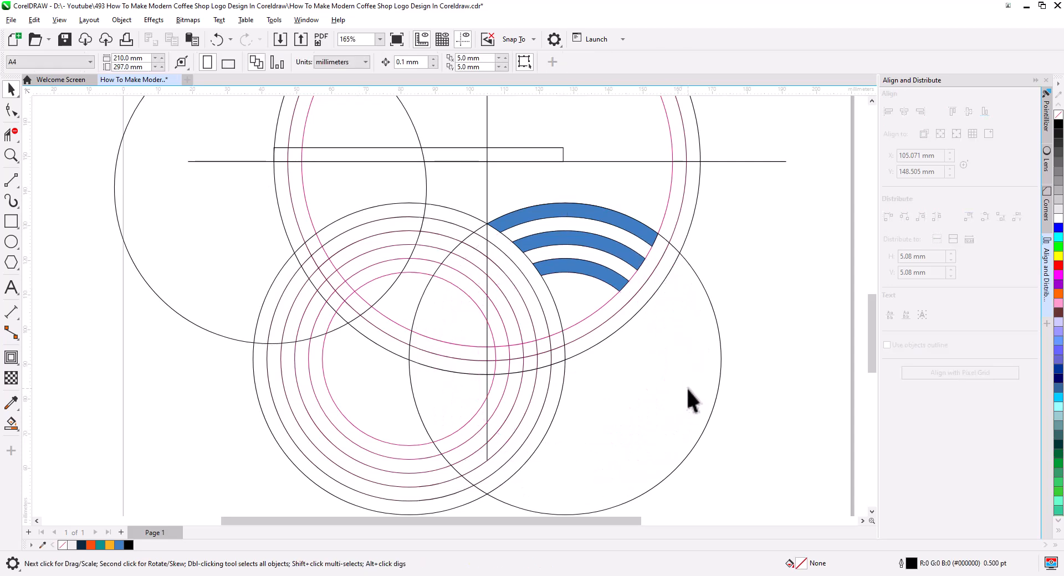
{"action": "left_click", "coordinate": [665, 434]}
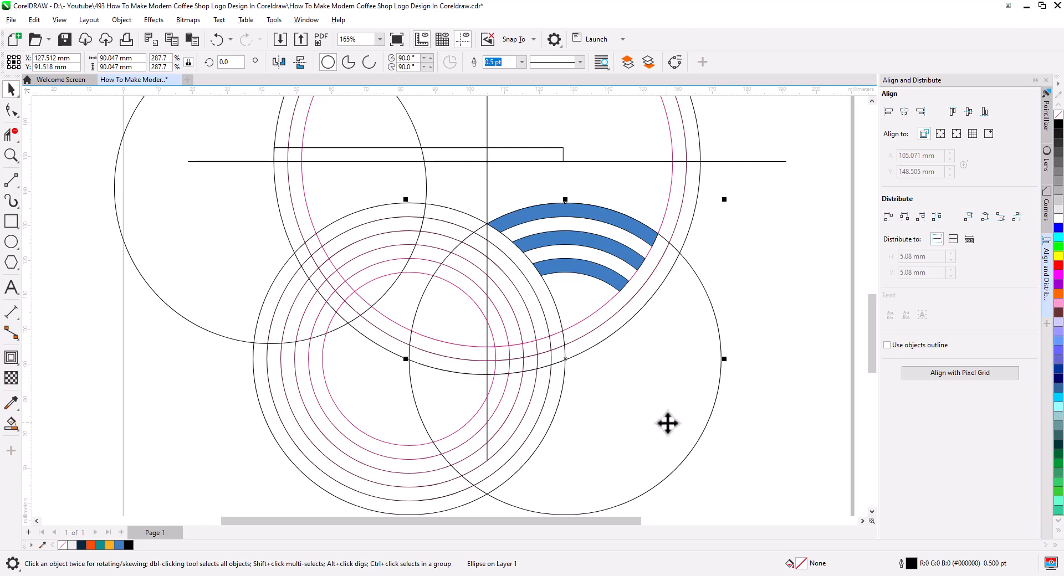
{"action": "key", "text": "Delete"}
Move the vertical centre line to the right of the large rings, at about X 181 mm
{"action": "left_click", "coordinate": [487, 449]}
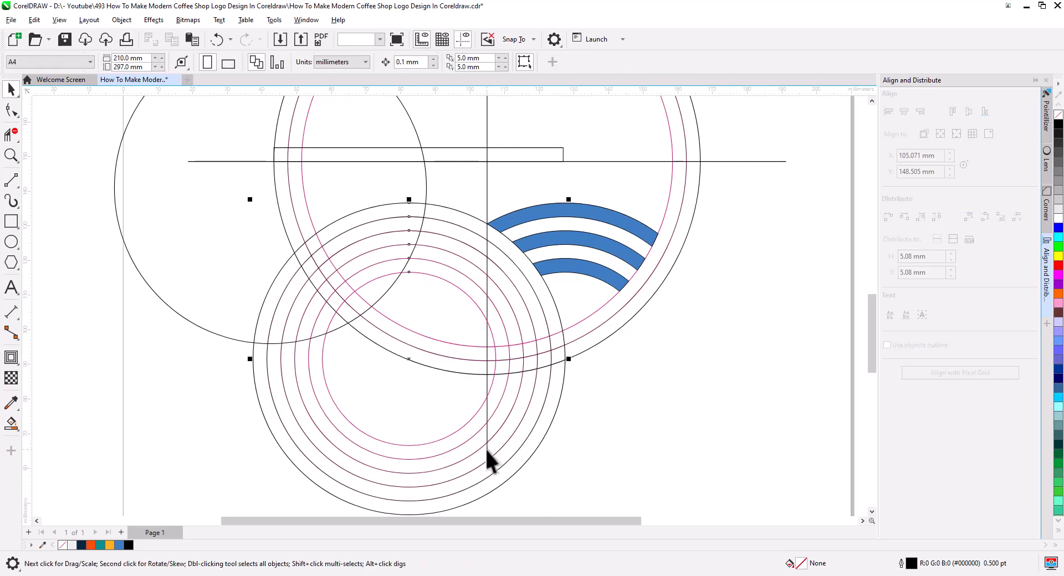
{"action": "left_click", "coordinate": [520, 138]}
{"action": "left_click_drag", "start_coordinate": [486, 121], "coordinate": [751, 125]}
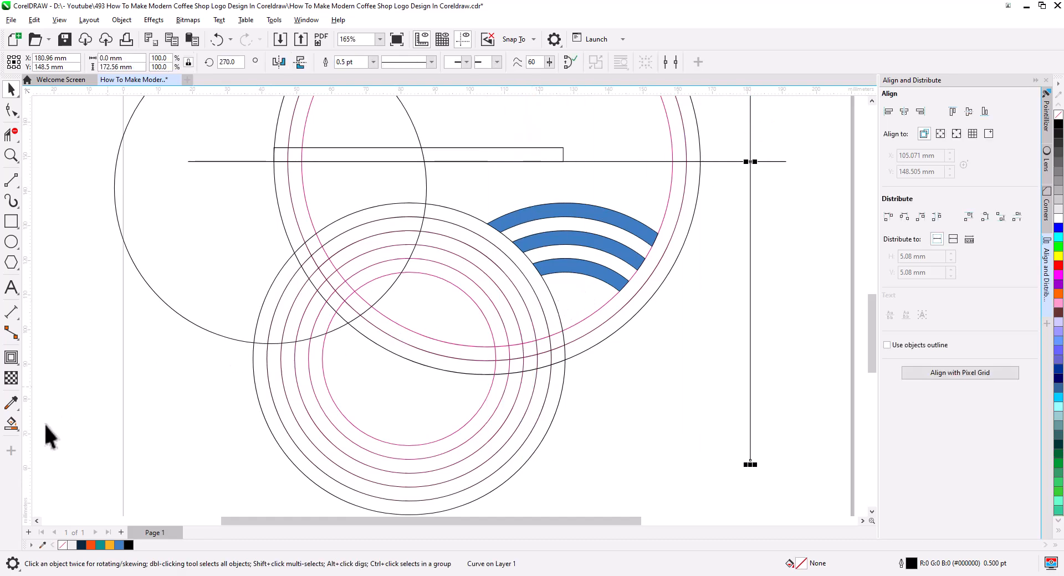
Smart Fill three alternating bands of the left contoured circle in blue, between the copied circle and the innermost large ring
{"action": "left_click", "coordinate": [11, 424]}
{"action": "left_click", "coordinate": [511, 297]}
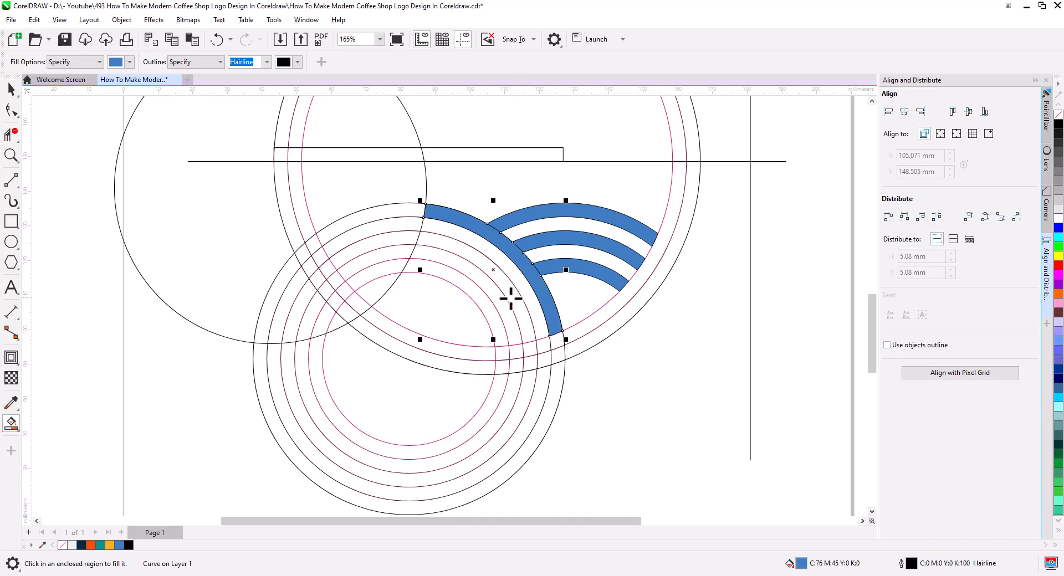
{"action": "left_click", "coordinate": [489, 315]}
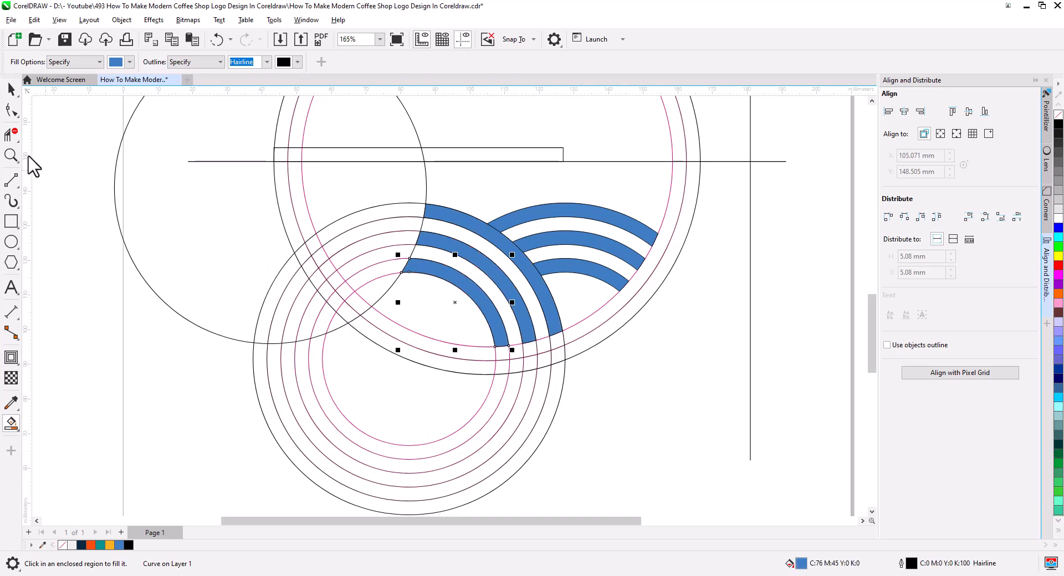
Delete the contoured circle from which the middle set of blue bands was filled
{"action": "left_click", "coordinate": [11, 89]}
{"action": "left_click_drag", "start_coordinate": [415, 397], "coordinate": [387, 439]}
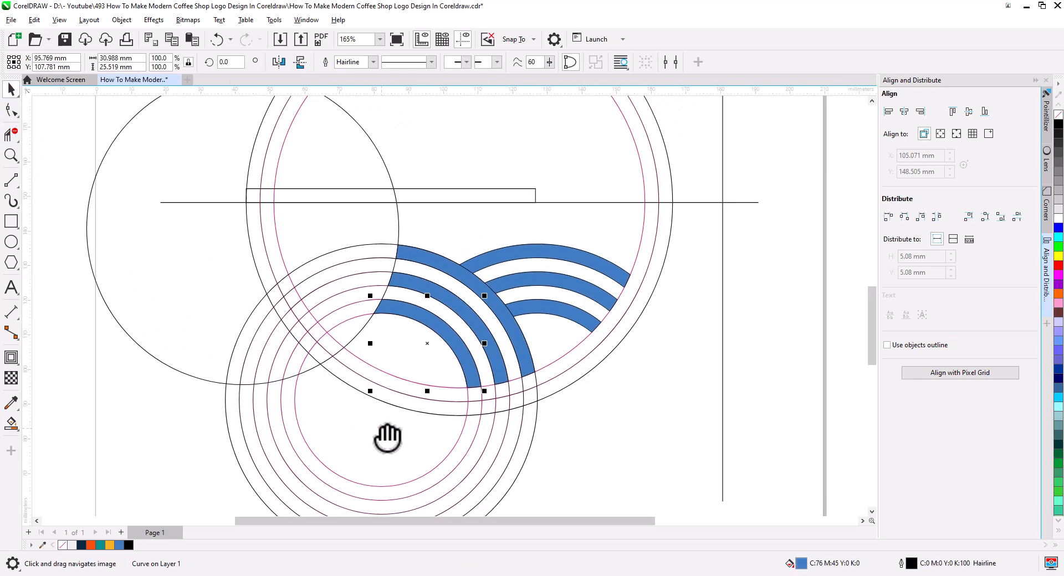
{"action": "left_click", "coordinate": [468, 440]}
{"action": "key", "text": "Delete"}
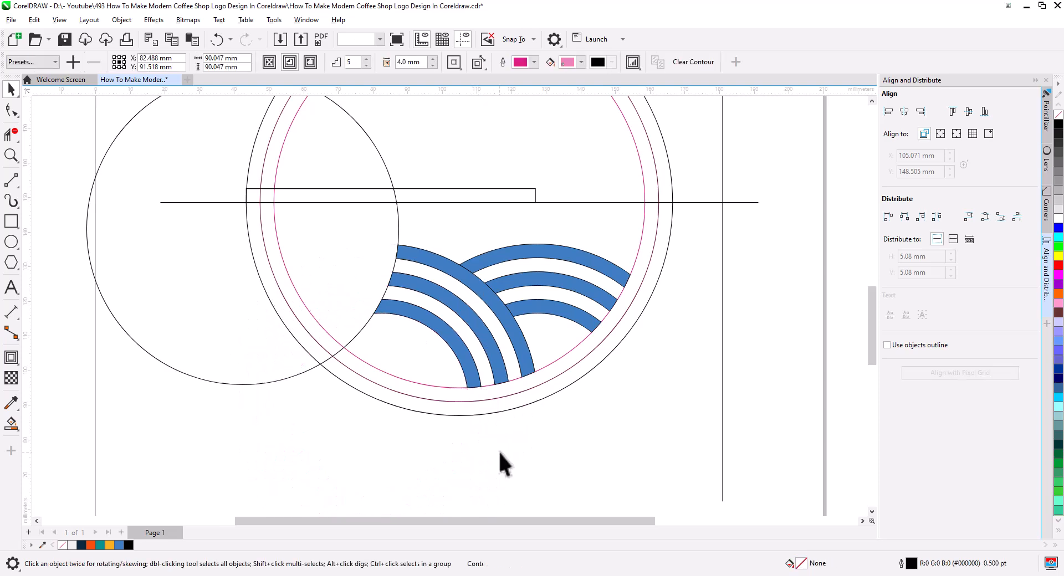
Duplicate the thin 4.0 mm rectangle and place the copy directly below the horizontal centre line
{"action": "left_click_drag", "start_coordinate": [511, 443], "coordinate": [576, 456]}
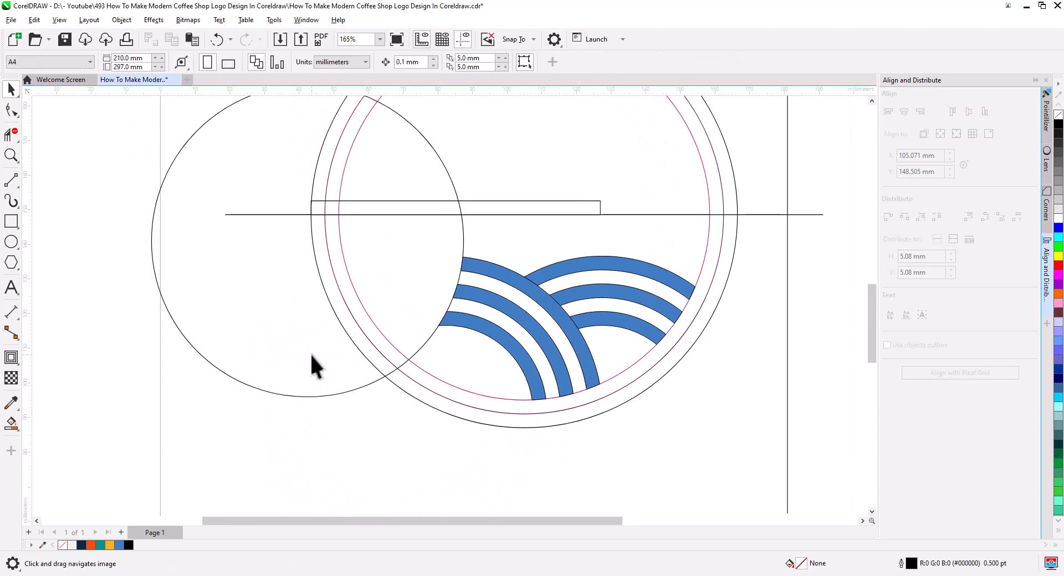
{"action": "left_click", "coordinate": [518, 204]}
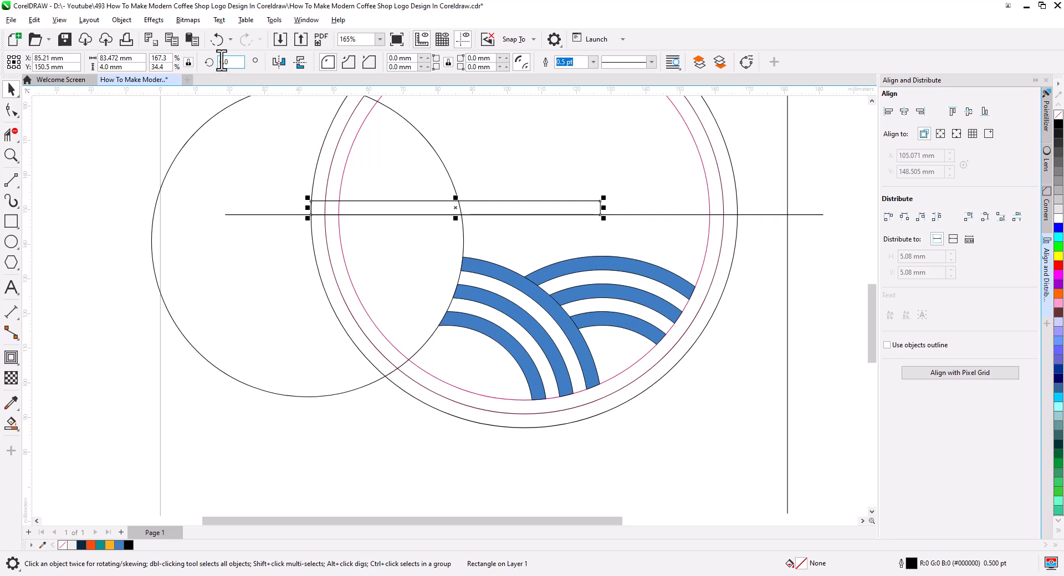
{"action": "left_click", "coordinate": [172, 39]}
{"action": "left_click", "coordinate": [191, 40]}
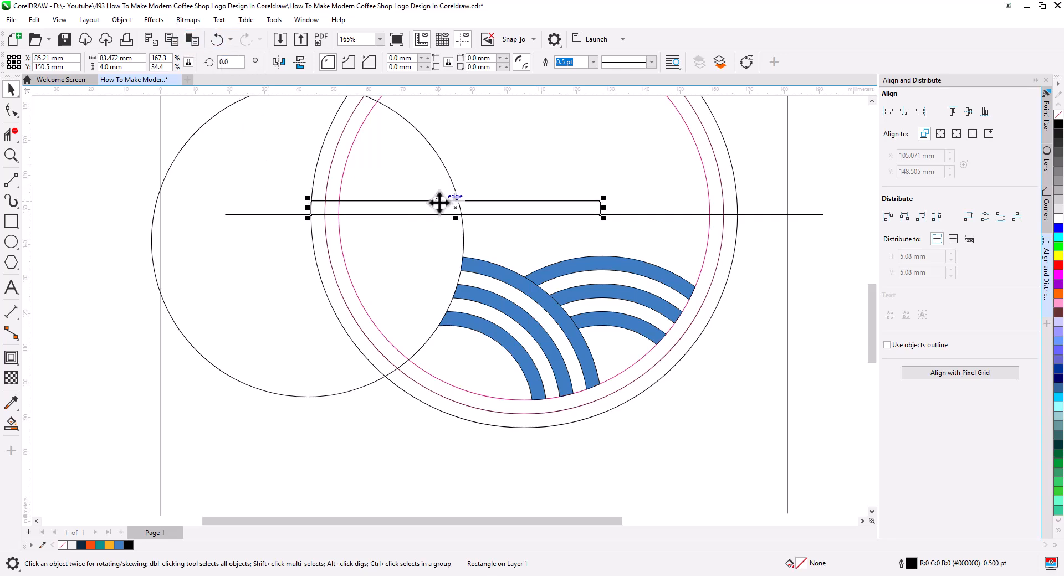
{"action": "left_click_drag", "start_coordinate": [458, 198], "coordinate": [458, 212]}
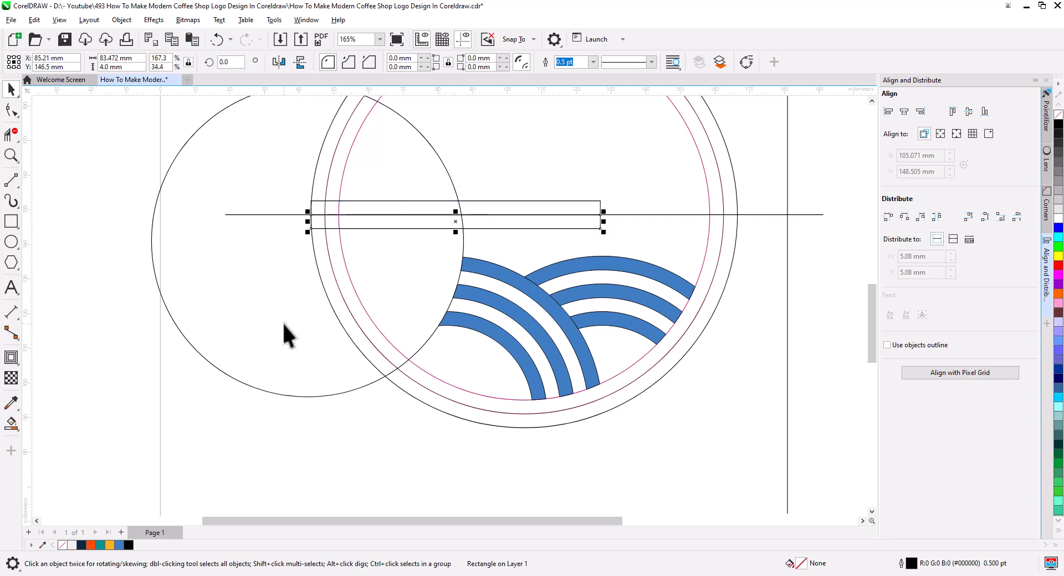
{"action": "left_click", "coordinate": [417, 432]}
Apply an inside contour with 5 steps and a 4.0 mm offset to the copied circle on the left of the large rings
{"action": "left_click", "coordinate": [230, 371]}
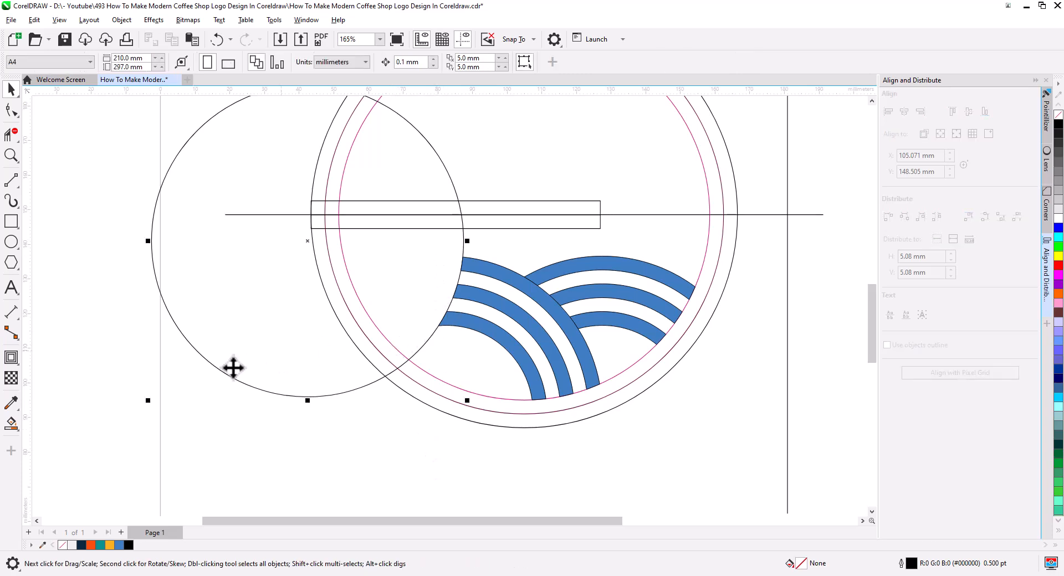
{"action": "left_click", "coordinate": [13, 405]}
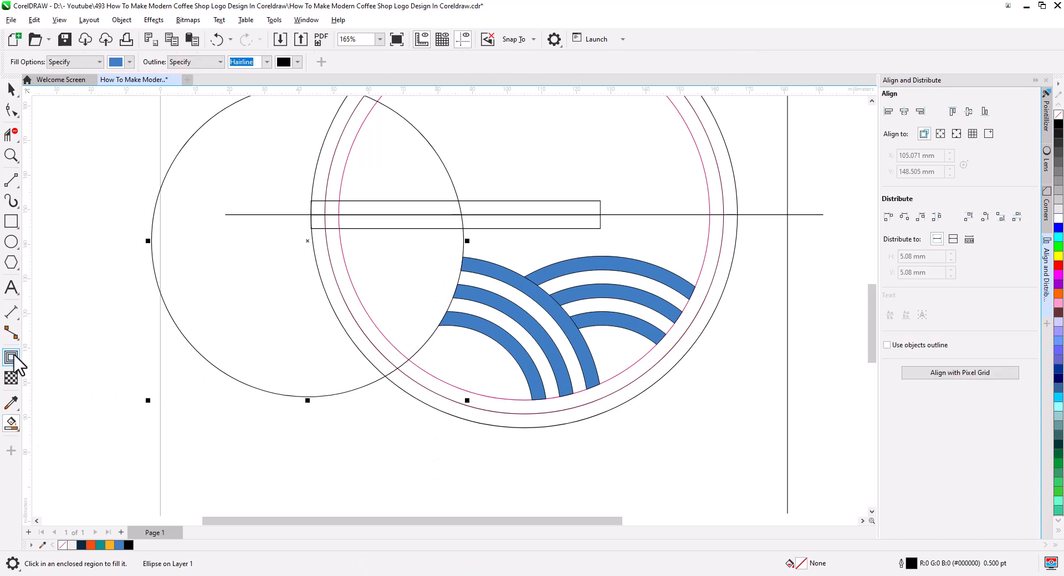
{"action": "left_click", "coordinate": [11, 358]}
{"action": "left_click", "coordinate": [289, 62]}
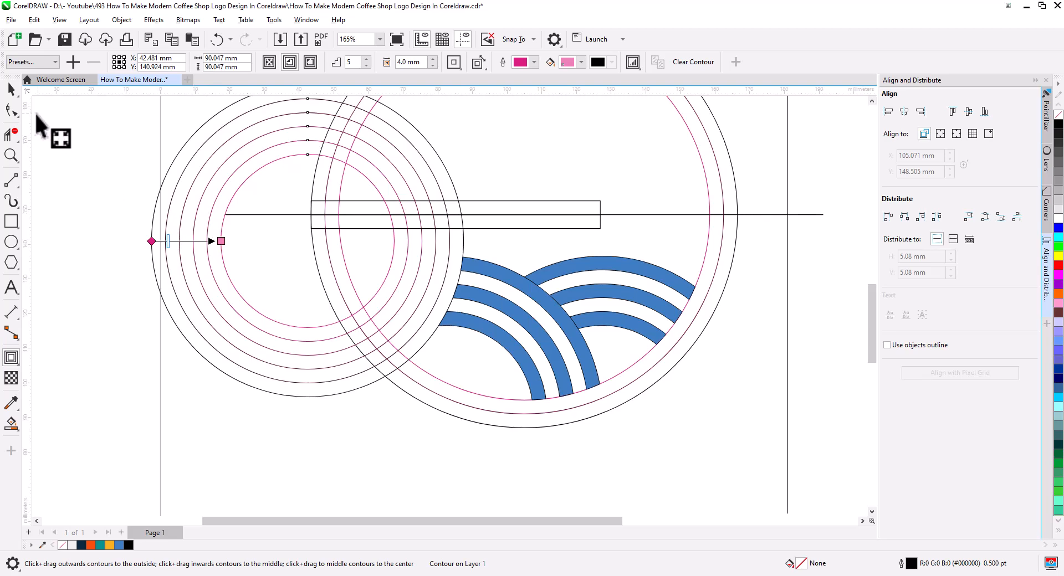
Smart Fill three alternating bands of the copied contoured circle in blue, between the lower rectangle and the innermost large ring
{"action": "left_click", "coordinate": [11, 424]}
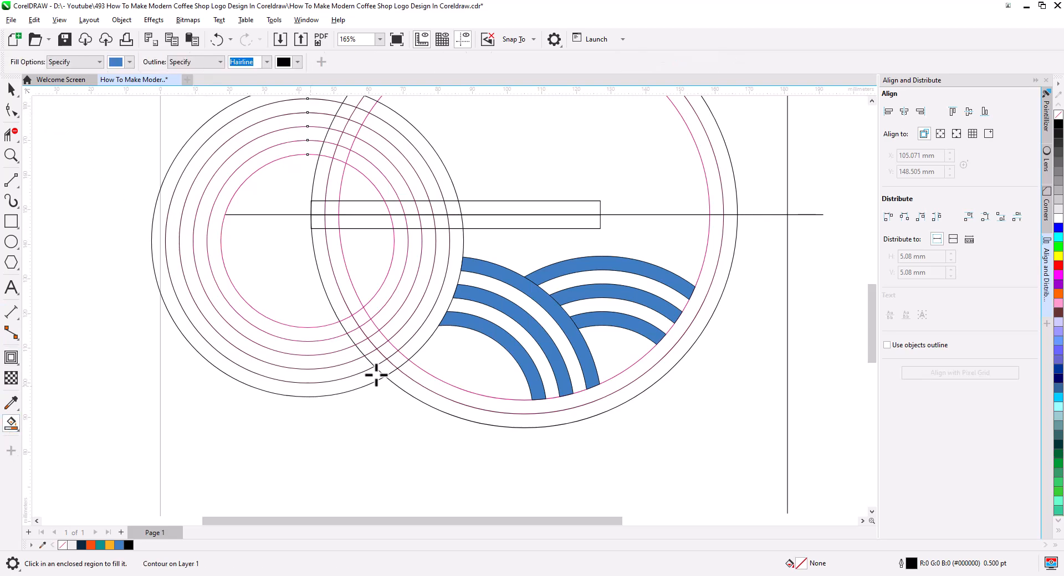
{"action": "left_click", "coordinate": [434, 326]}
{"action": "left_click", "coordinate": [401, 297]}
{"action": "left_click", "coordinate": [392, 286]}
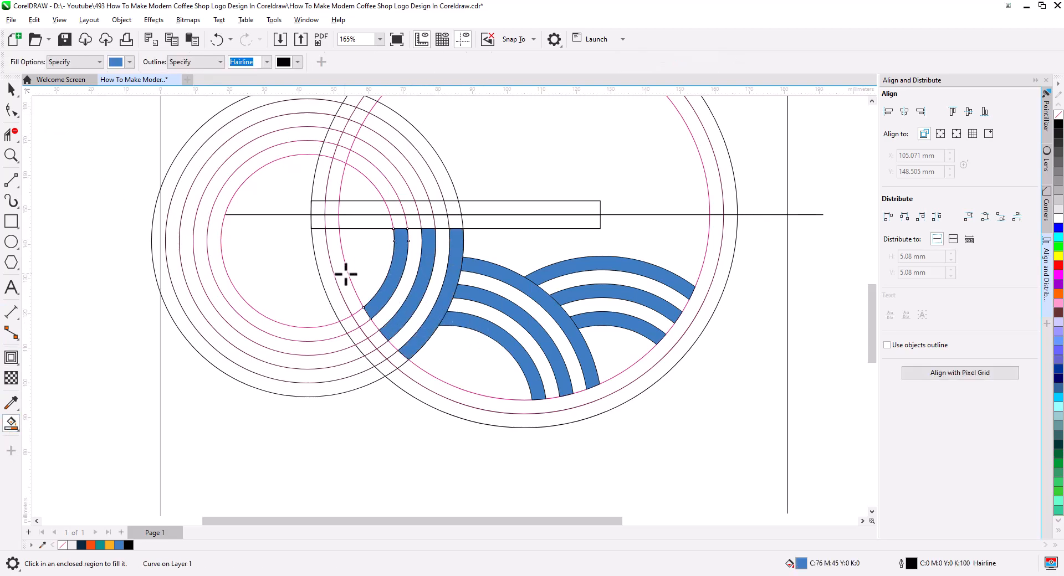
Delete the remaining contoured circle and the duplicate rectangle below the horizontal centre line
{"action": "left_click", "coordinate": [11, 90]}
{"action": "left_click", "coordinate": [133, 176]}
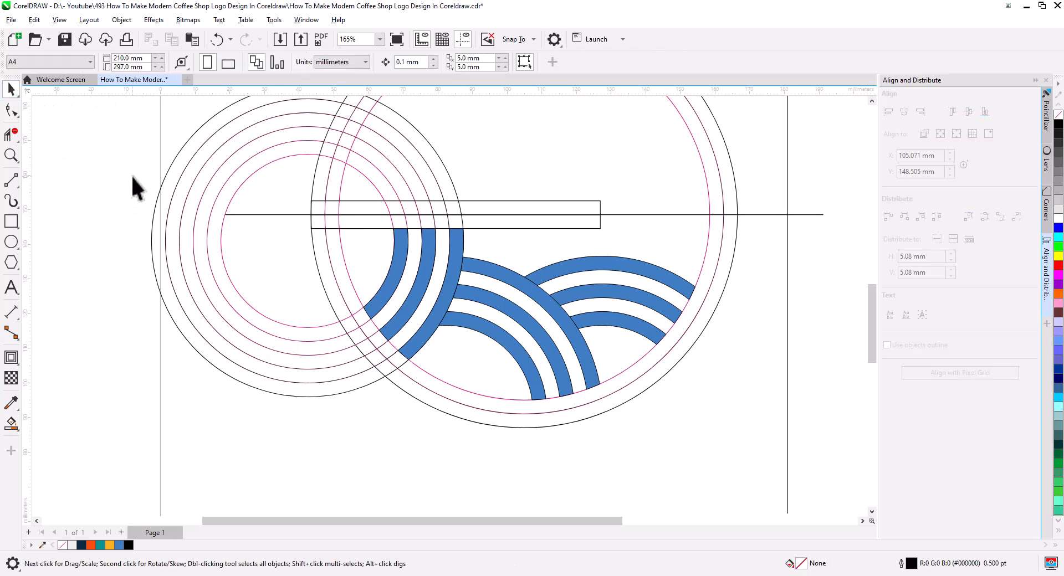
{"action": "left_click", "coordinate": [194, 173]}
{"action": "key", "text": "Delete"}
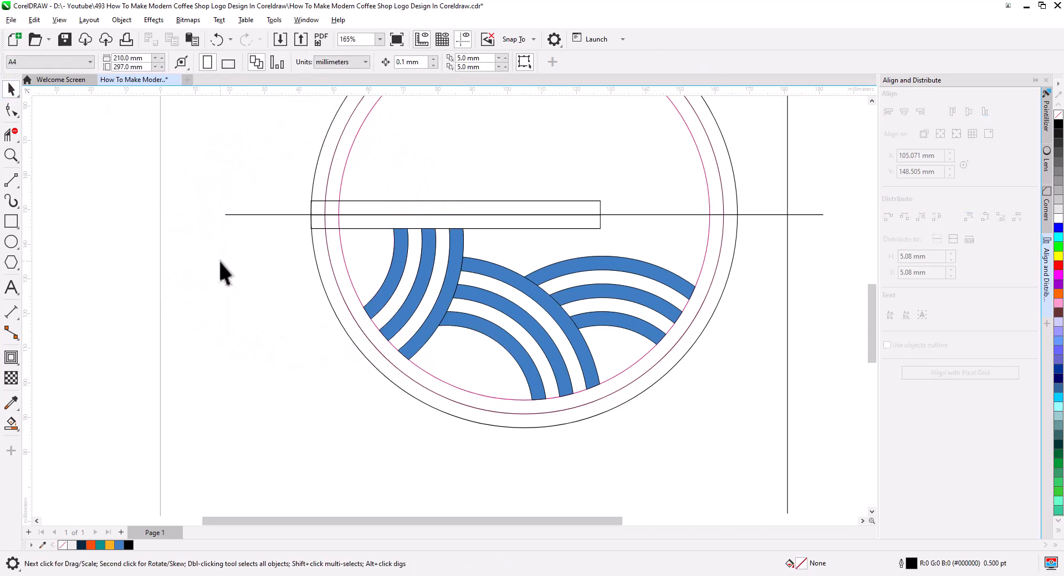
{"action": "left_click", "coordinate": [357, 226]}
{"action": "key", "text": "Delete"}
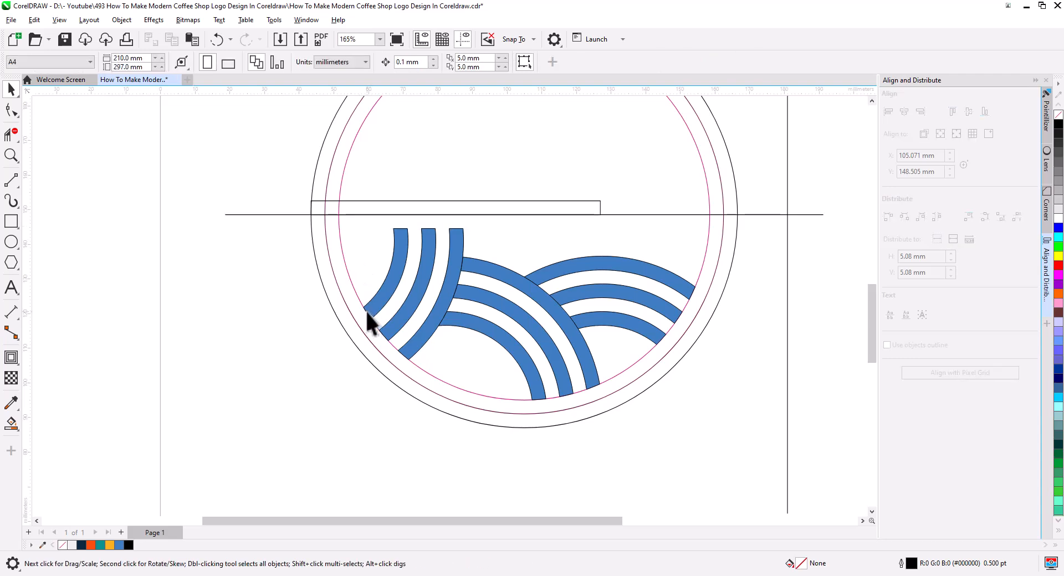
Draw a circle about 45 mm in diameter over the right edge of the large rings, across the horizontal centre line
{"action": "left_click_drag", "start_coordinate": [446, 313], "coordinate": [372, 341]}
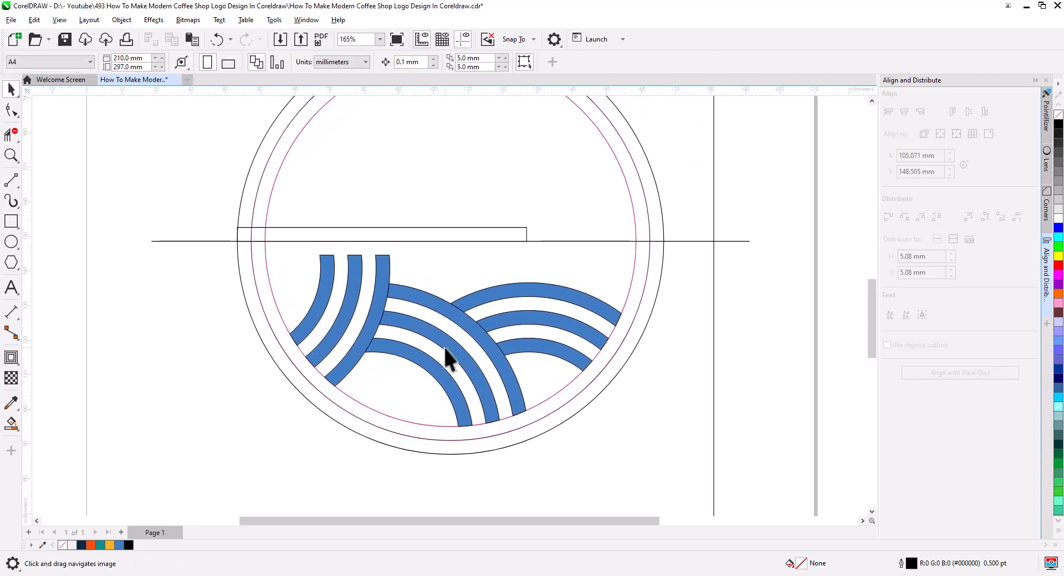
{"action": "left_click_drag", "start_coordinate": [445, 346], "coordinate": [424, 408]}
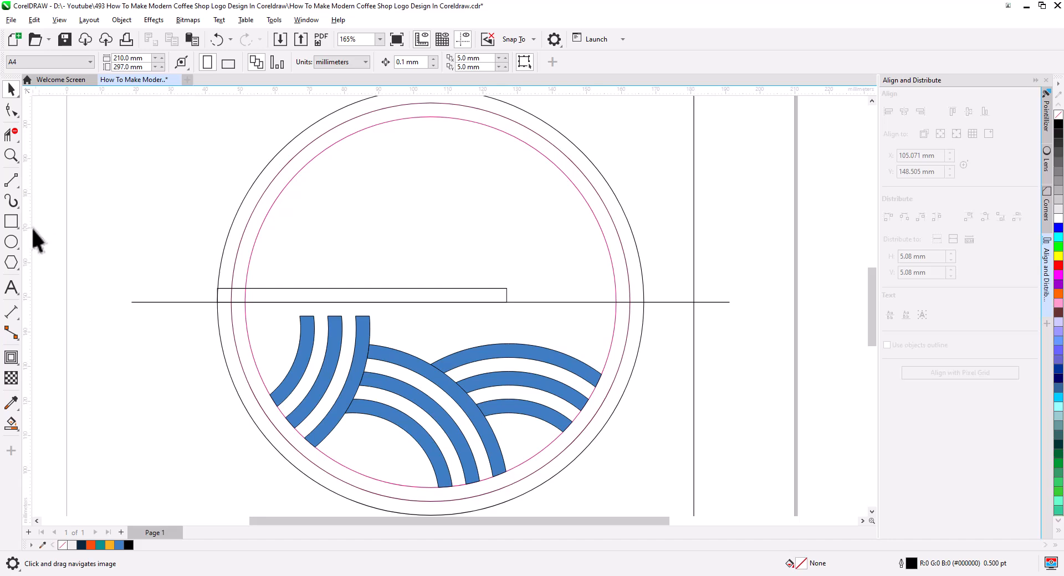
{"action": "left_click", "coordinate": [11, 241]}
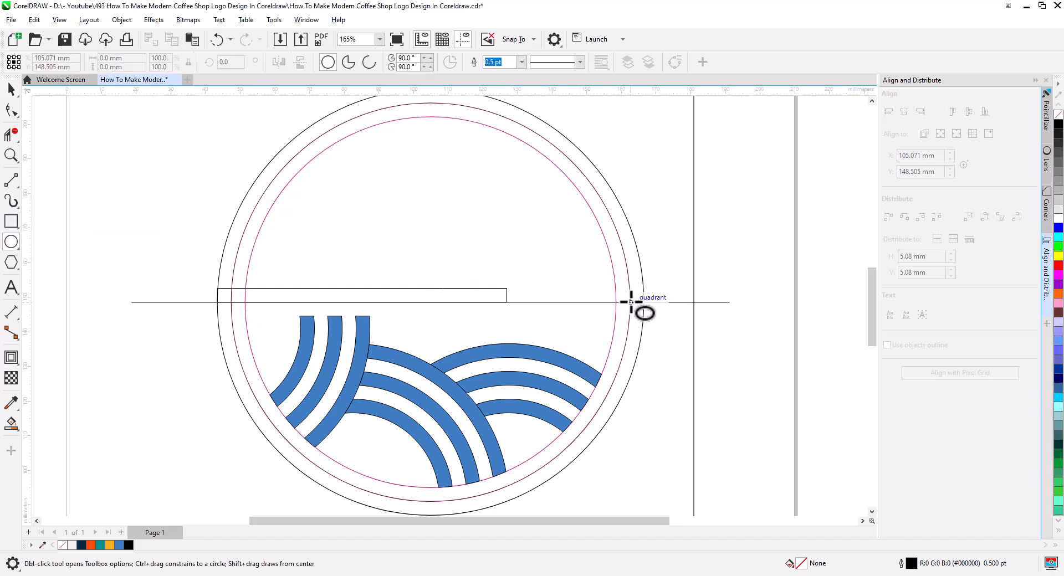
{"action": "left_click_drag", "start_coordinate": [575, 232], "coordinate": [730, 348]}
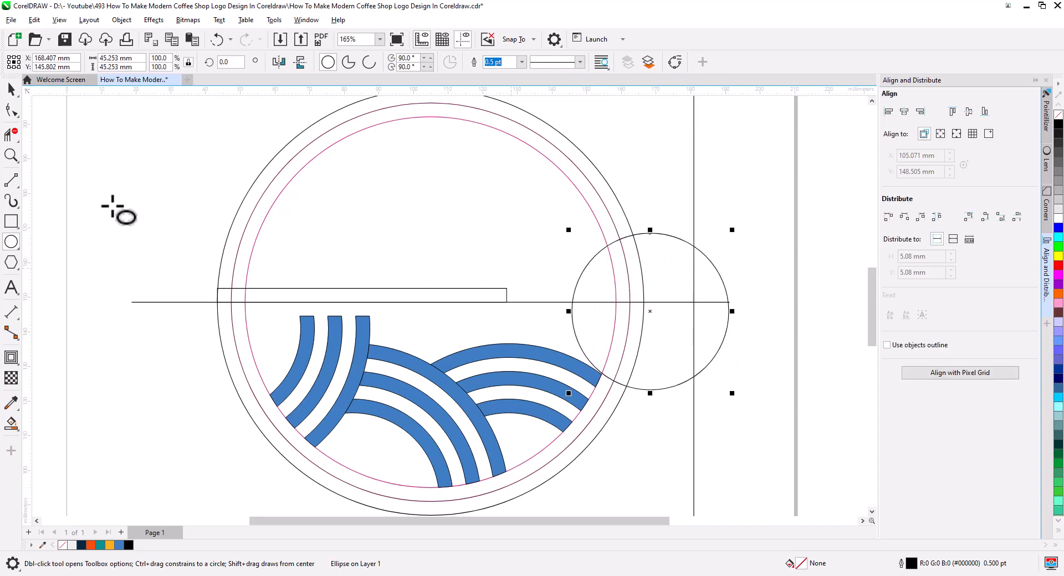
Apply an inside contour with 1 step and a 4.0 mm offset to the circle over the large rings' right edge
{"action": "left_click", "coordinate": [10, 89]}
{"action": "left_click", "coordinate": [16, 358]}
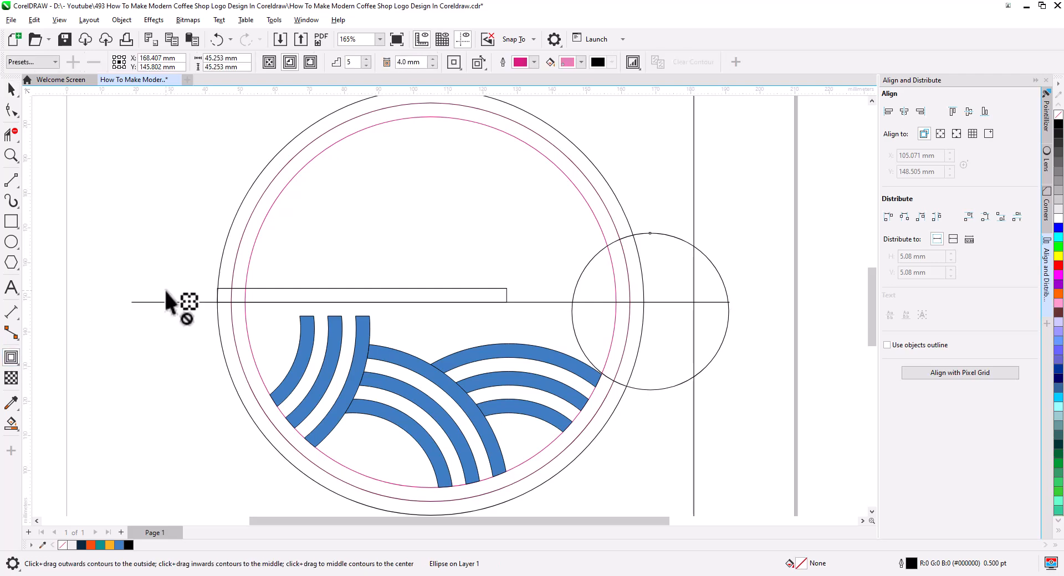
{"action": "left_click", "coordinate": [366, 66]}
{"action": "left_click", "coordinate": [366, 66]}
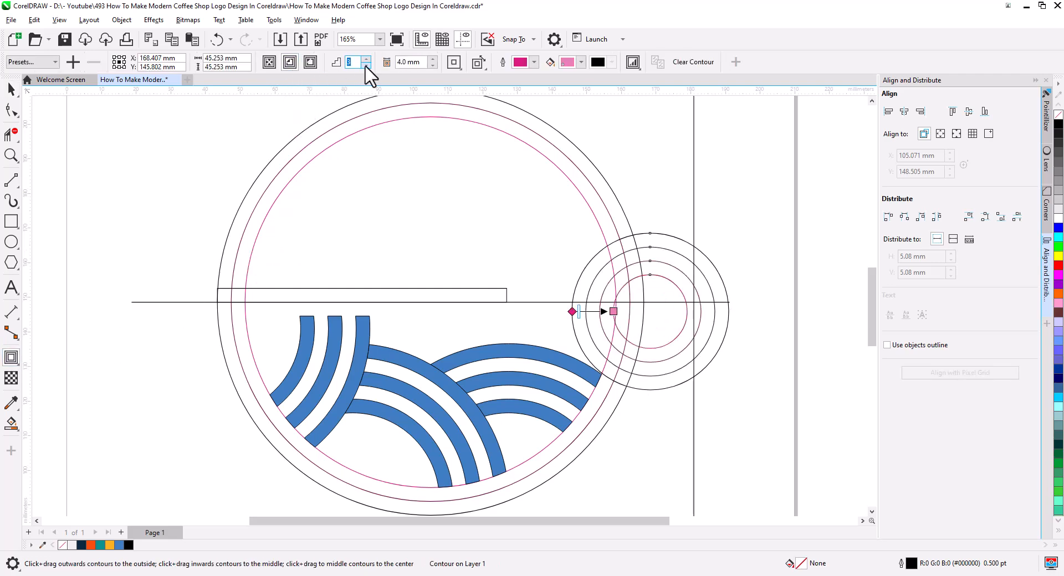
{"action": "left_click", "coordinate": [365, 66]}
{"action": "left_click", "coordinate": [366, 66]}
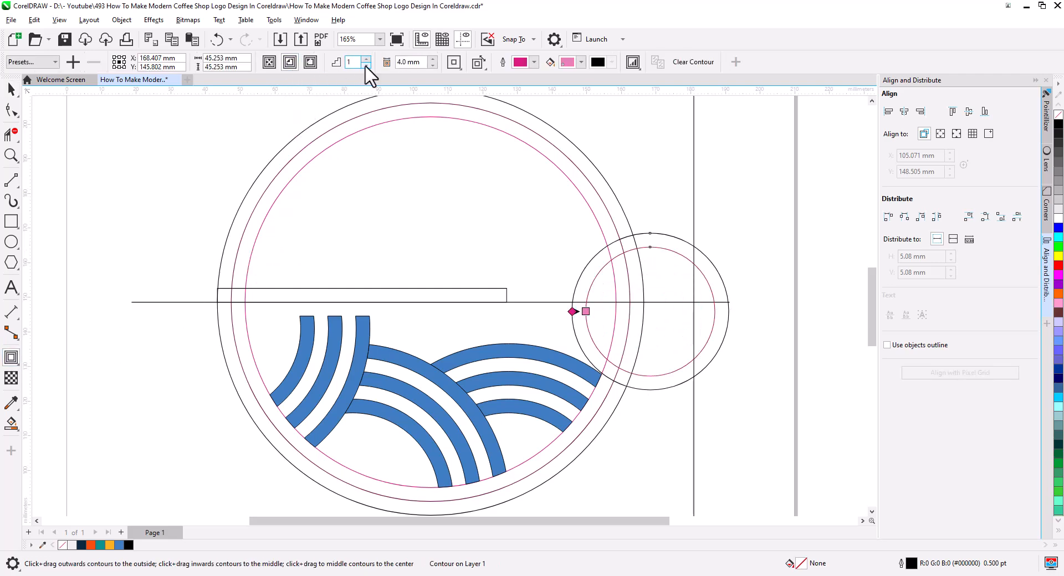
Move the contoured circle up and left over the rings' upper right part and enlarge it to about 50 mm in diameter
{"action": "left_click", "coordinate": [11, 89]}
{"action": "mouse_move", "coordinate": [648, 314]}
{"action": "left_mouse_down"}
{"action": "mouse_move", "coordinate": [577, 304]}
{"action": "mouse_move", "coordinate": [563, 258]}
{"action": "left_mouse_up"}
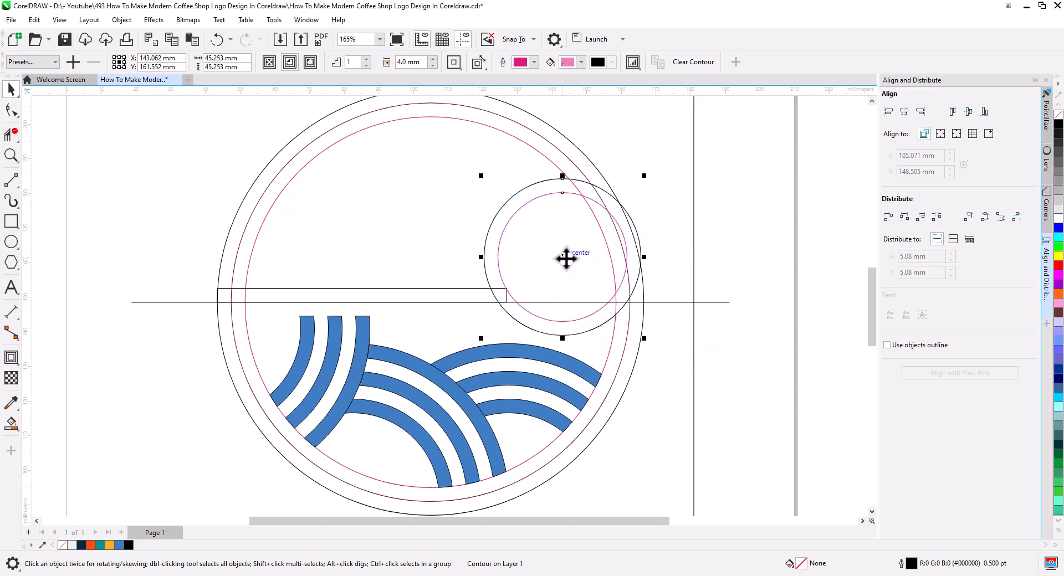
{"action": "left_click_drag", "start_coordinate": [643, 175], "coordinate": [676, 157]}
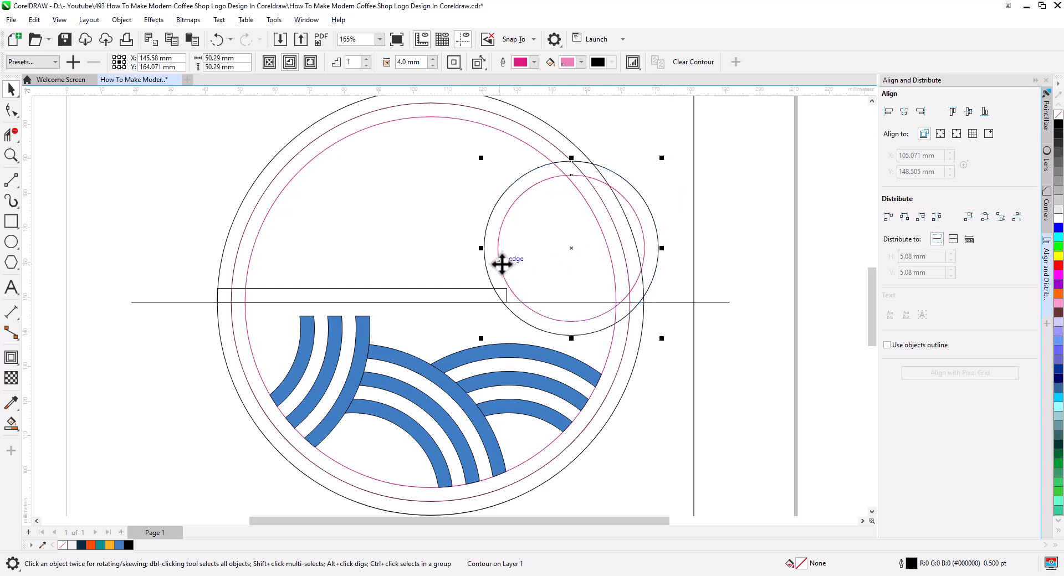
Copy the contoured circle horizontally about 33 mm to its right, and move both circles down and right of the large rings
{"action": "left_click_drag", "start_coordinate": [501, 264], "coordinate": [621, 276]}
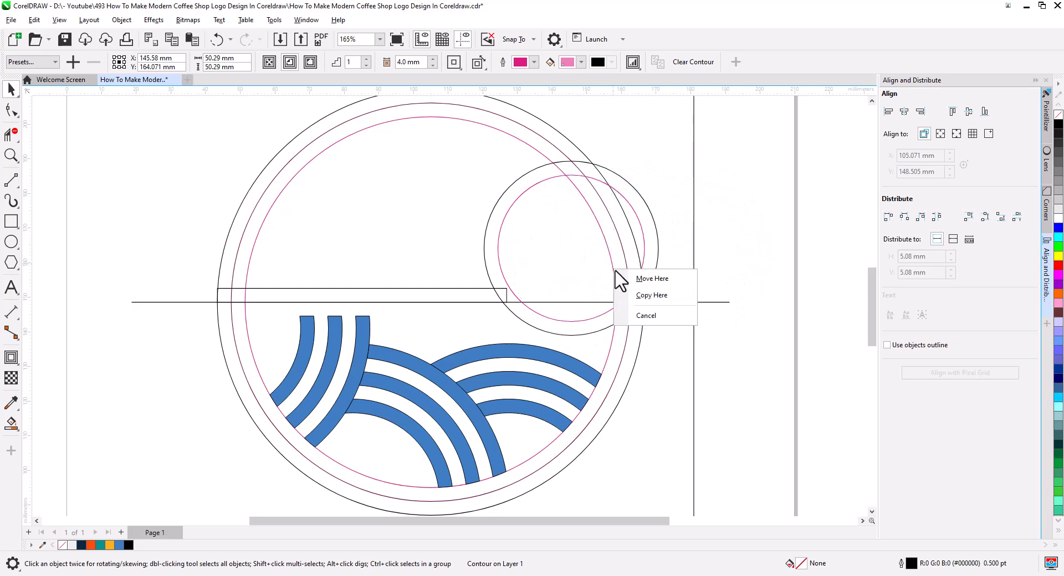
{"action": "left_click", "coordinate": [644, 297]}
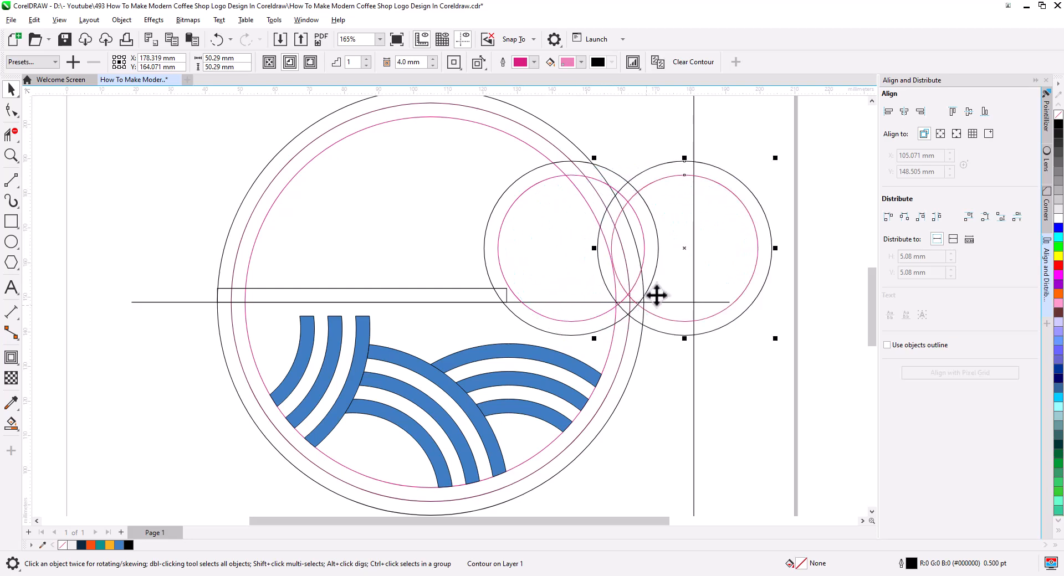
{"action": "left_click", "coordinate": [615, 176], "text": "shift"}
{"action": "left_click_drag", "start_coordinate": [657, 179], "coordinate": [762, 319]}
{"action": "left_click", "coordinate": [734, 258]}
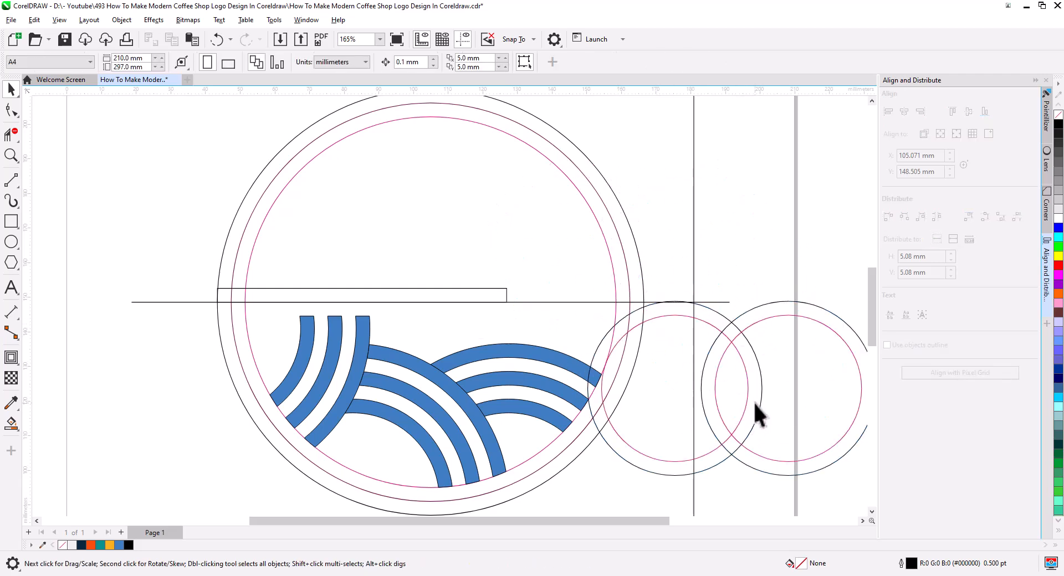
Shift the left contoured circle horizontally until its outer edge meets the centre of the right contoured circle
{"action": "left_click", "coordinate": [754, 413]}
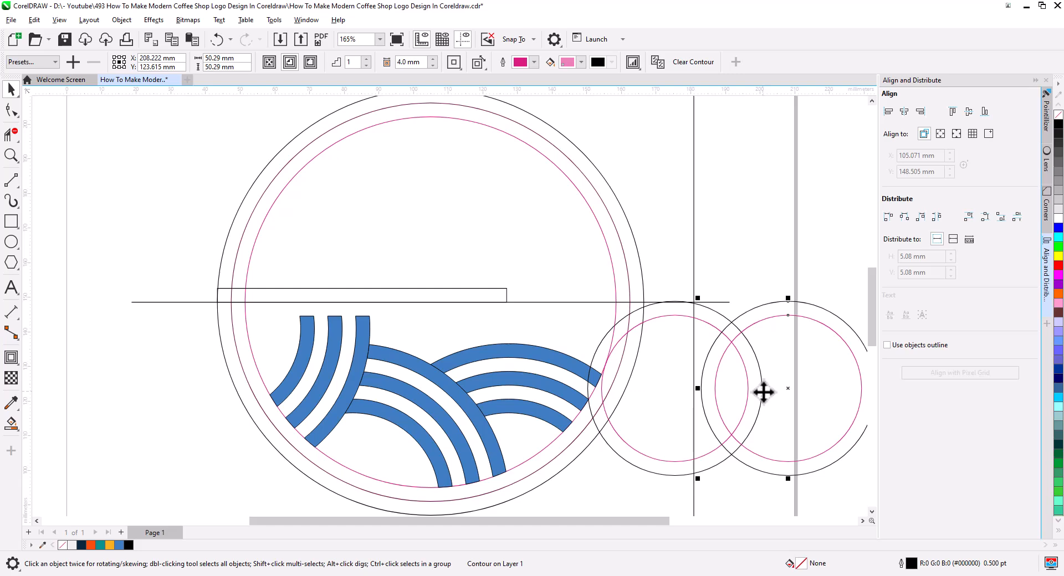
{"action": "left_click", "coordinate": [763, 392]}
{"action": "left_click", "coordinate": [765, 389]}
{"action": "left_click_drag", "start_coordinate": [762, 388], "coordinate": [788, 387]}
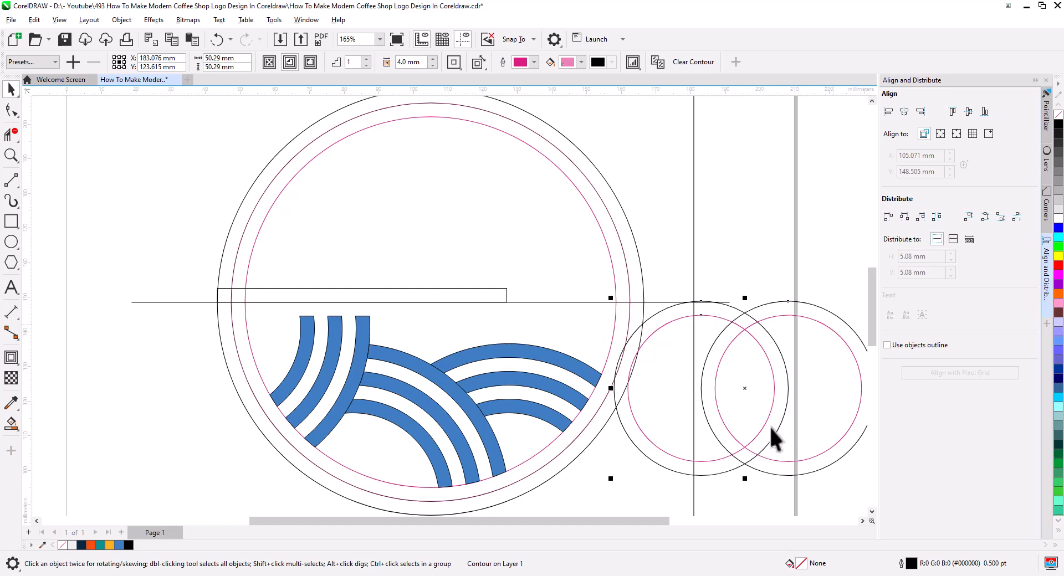
Move the overlapping contoured circles back over the large rings, with the right circle's lowest point on the outermost ring
{"action": "left_click_drag", "start_coordinate": [745, 386], "coordinate": [620, 279]}
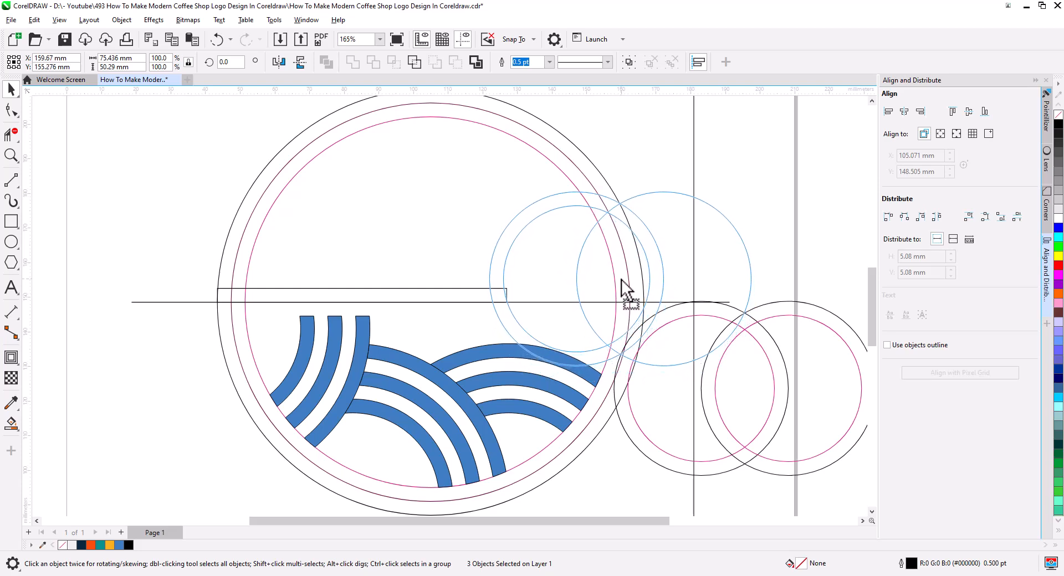
{"action": "left_click_drag", "start_coordinate": [621, 279], "coordinate": [621, 279]}
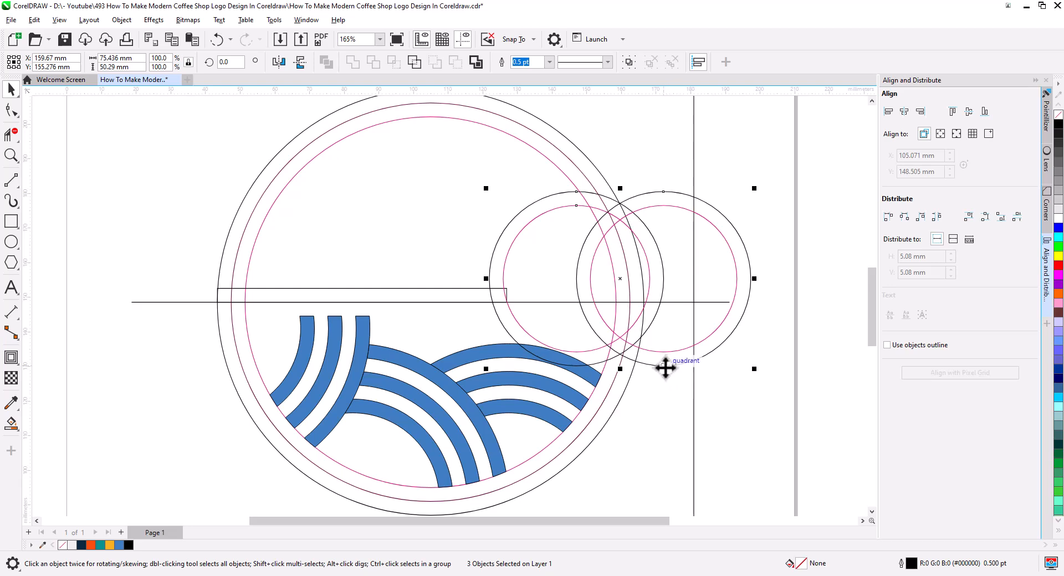
{"action": "left_click_drag", "start_coordinate": [665, 366], "coordinate": [635, 368]}
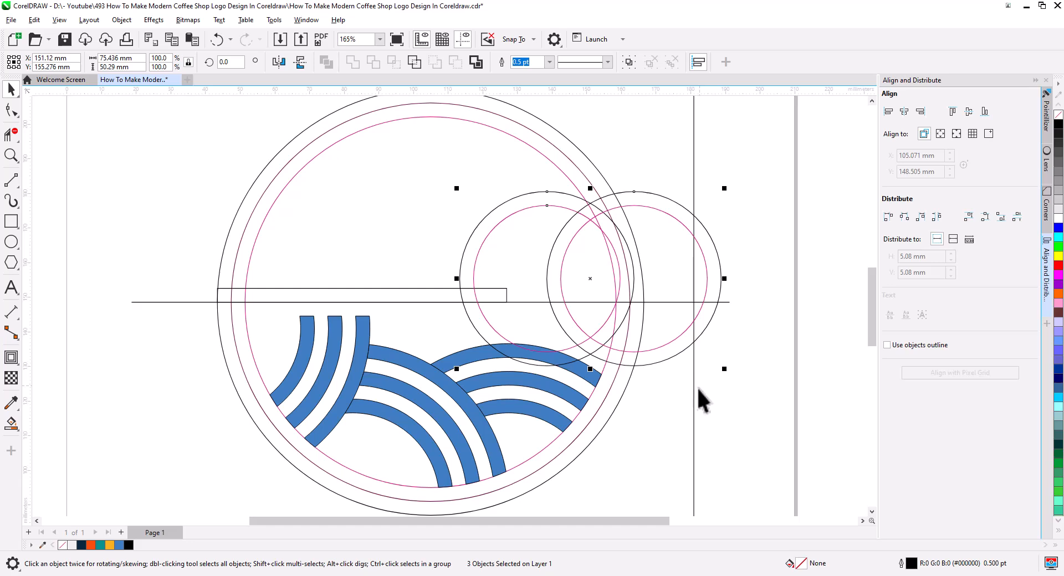
{"action": "left_click", "coordinate": [633, 365]}
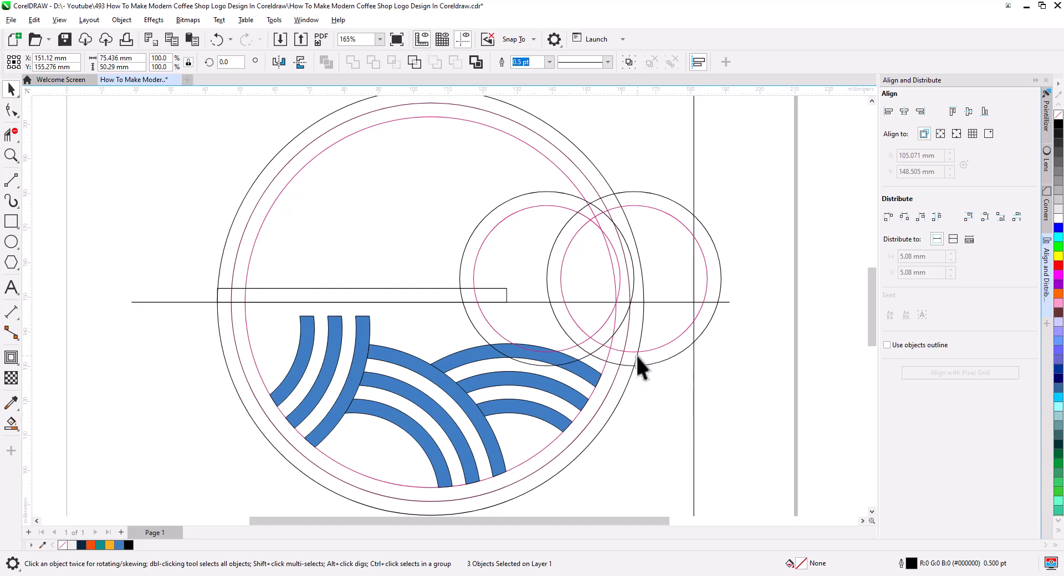
{"action": "left_click", "coordinate": [552, 335], "text": "shift"}
{"action": "left_click_drag", "start_coordinate": [633, 366], "coordinate": [642, 333]}
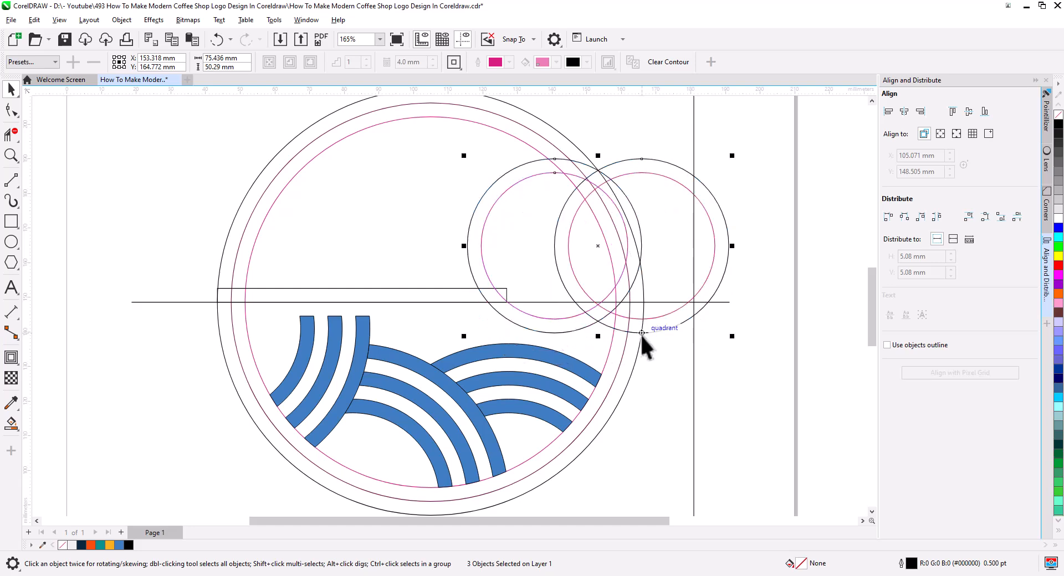
{"action": "left_click", "coordinate": [710, 383]}
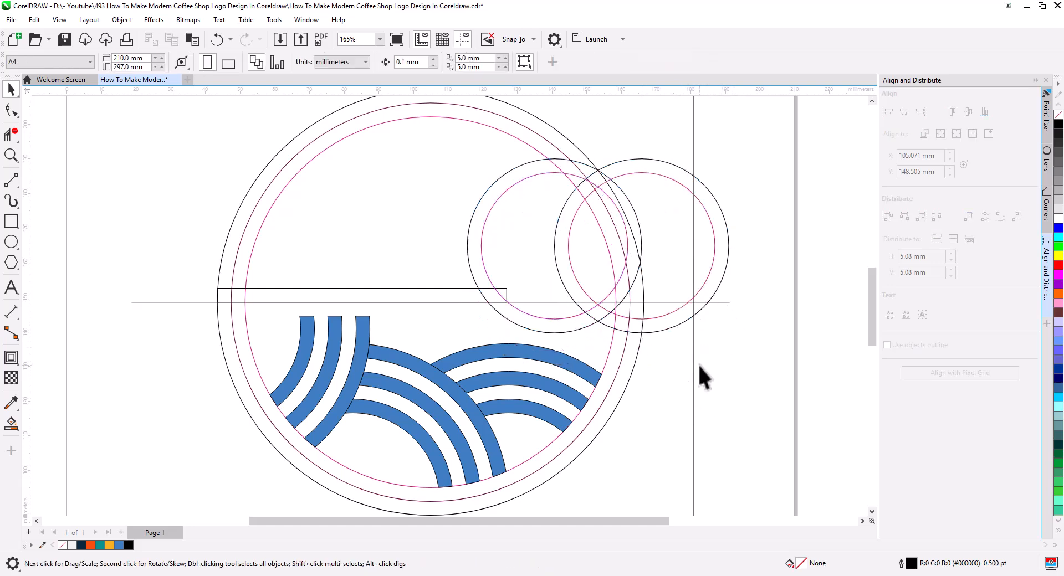
Break apart the contour of the left small circle so its inner circle becomes a separate object
{"action": "left_click", "coordinate": [536, 319]}
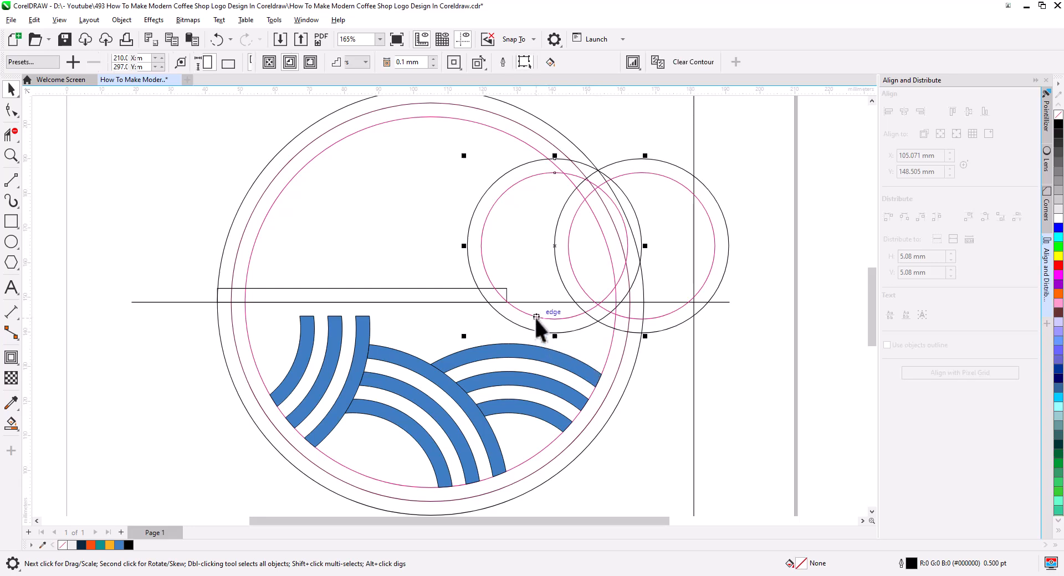
{"action": "right_click", "coordinate": [536, 320]}
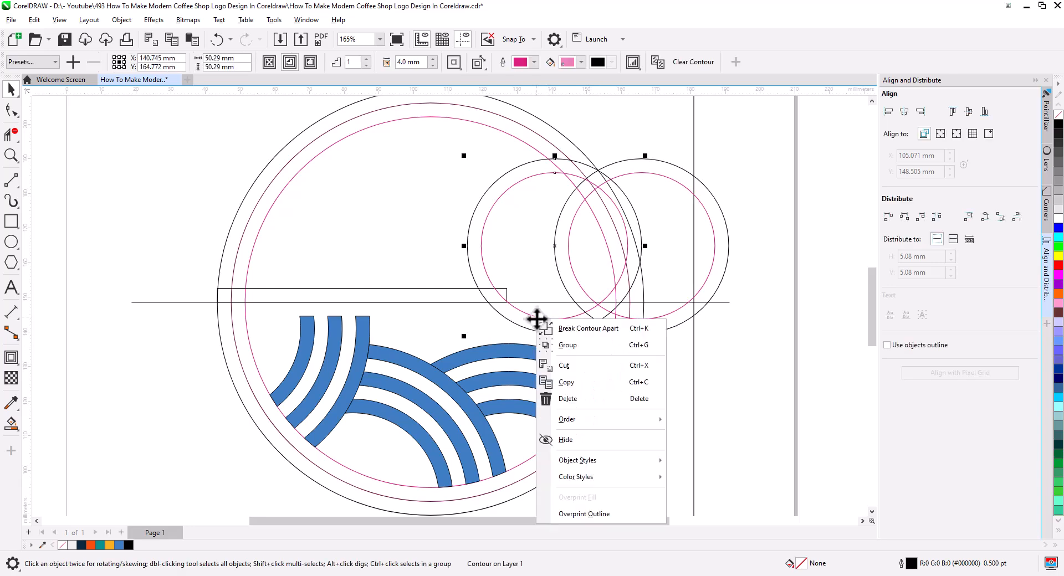
{"action": "left_click", "coordinate": [571, 328]}
{"action": "left_click", "coordinate": [543, 321]}
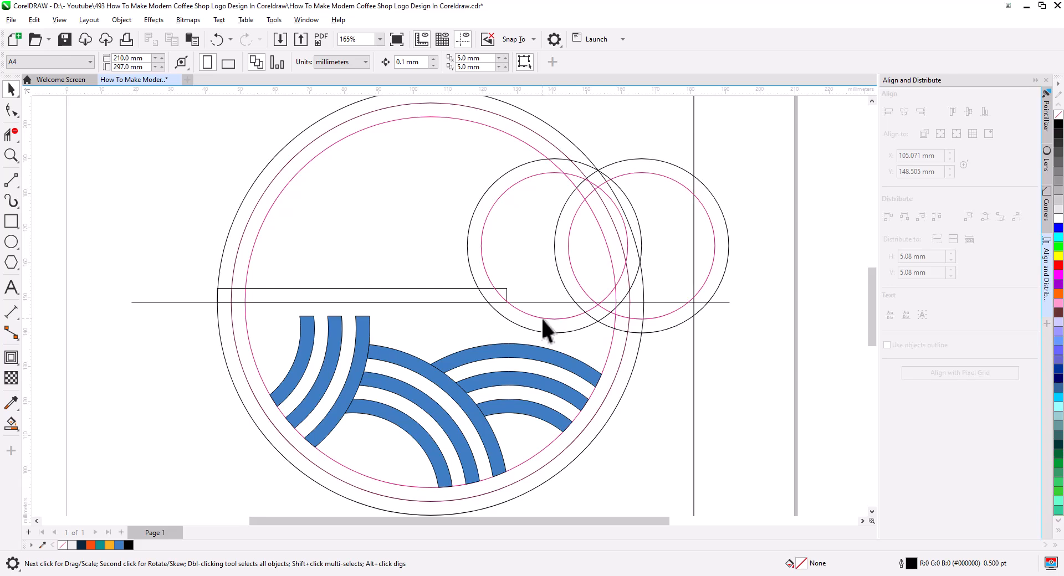
Trim the right end of the long horizontal rectangle with the separated inner circle
{"action": "left_click", "coordinate": [542, 319]}
{"action": "left_click", "coordinate": [438, 293], "text": "shift"}
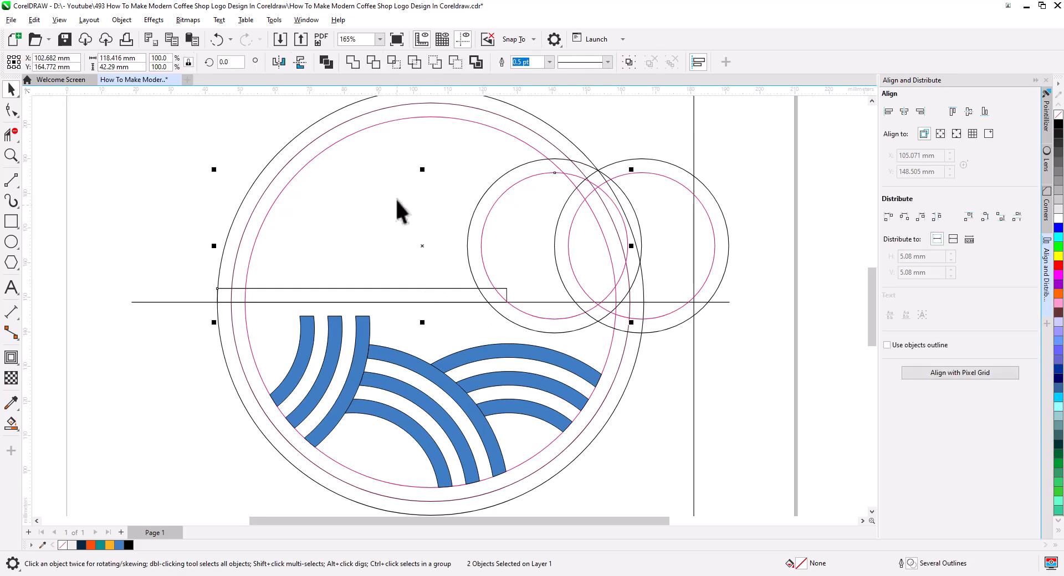
{"action": "left_click", "coordinate": [373, 61]}
{"action": "left_click", "coordinate": [345, 270]}
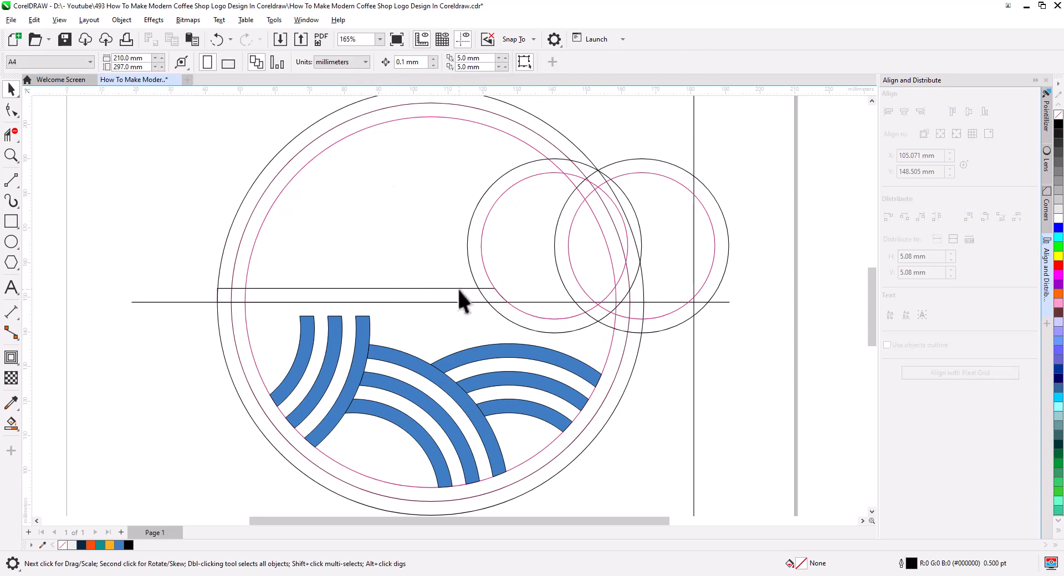
Duplicate the trimmed horizontal bar directly above the original, with their edges touching
{"action": "scroll", "coordinate": [330, 297], "scroll_direction": "up", "scroll_amount": 3}
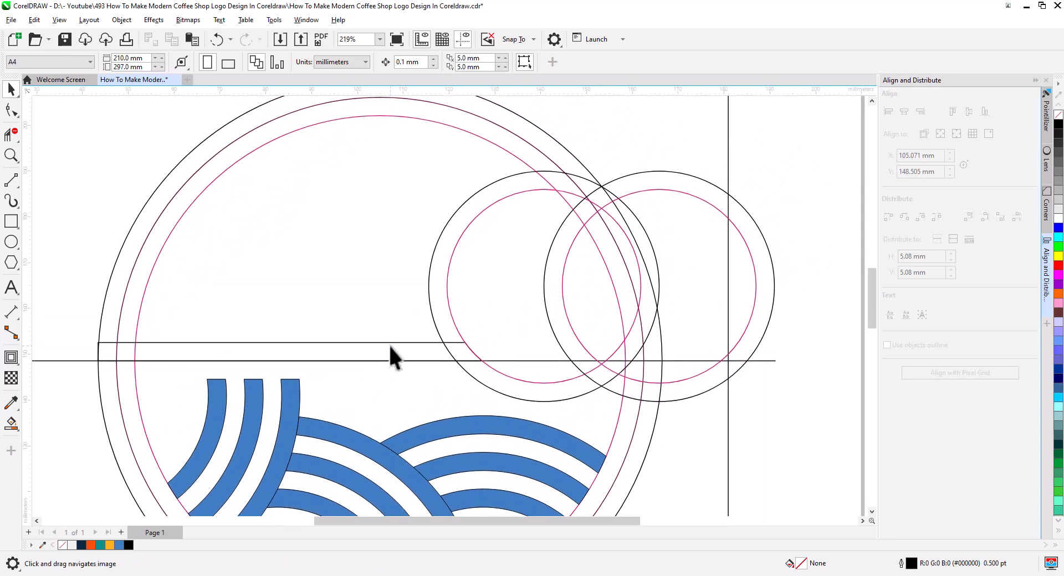
{"action": "left_click", "coordinate": [393, 361]}
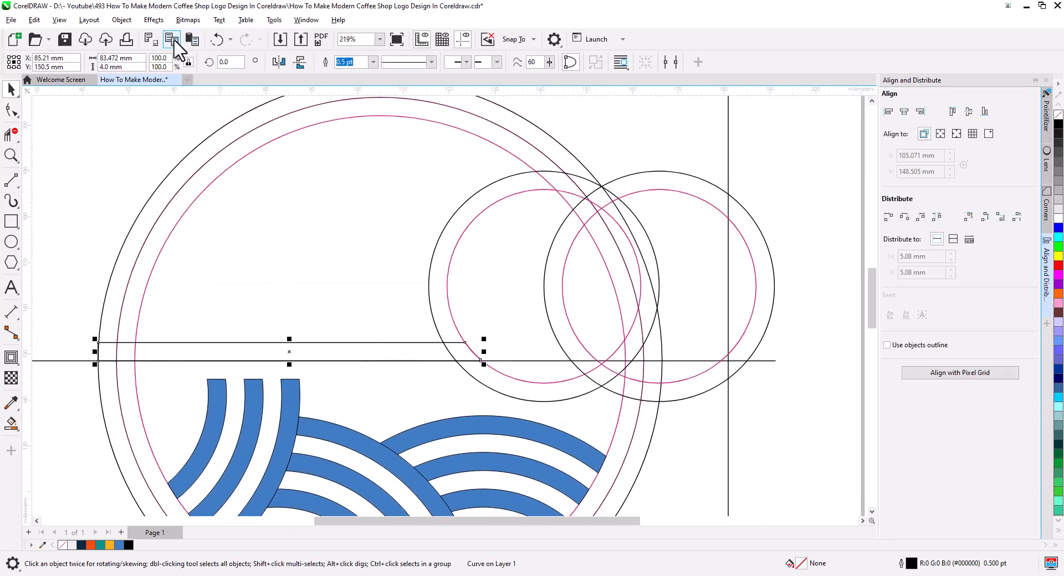
{"action": "left_click_drag", "start_coordinate": [289, 363], "coordinate": [285, 326]}
Stretch the duplicated bar rightward to about 90.6 mm long and combine the left pair of concentric circles
{"action": "left_click_drag", "start_coordinate": [484, 333], "coordinate": [513, 336]}
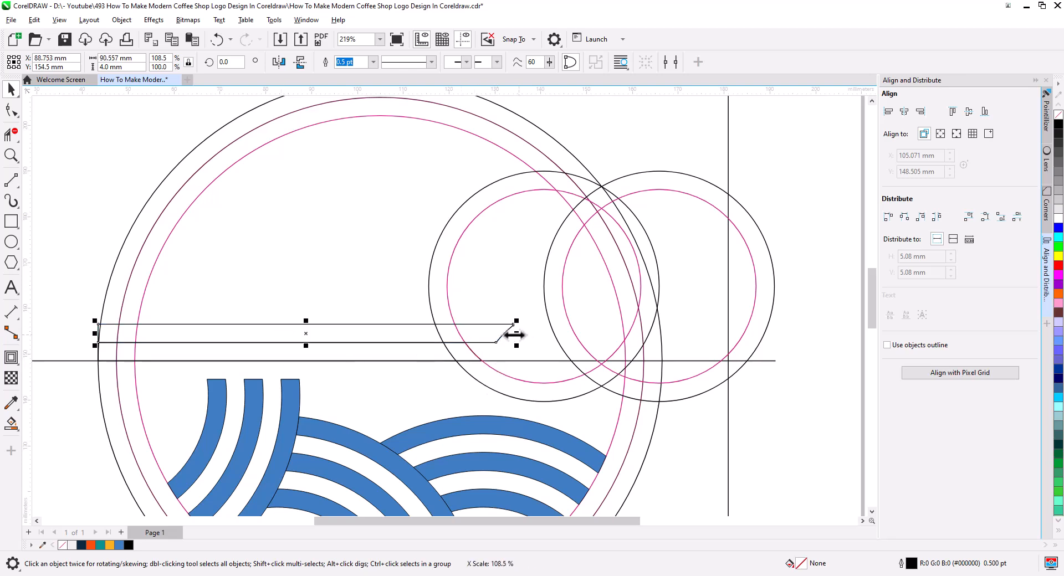
{"action": "left_click", "coordinate": [444, 280]}
{"action": "left_click", "coordinate": [430, 283]}
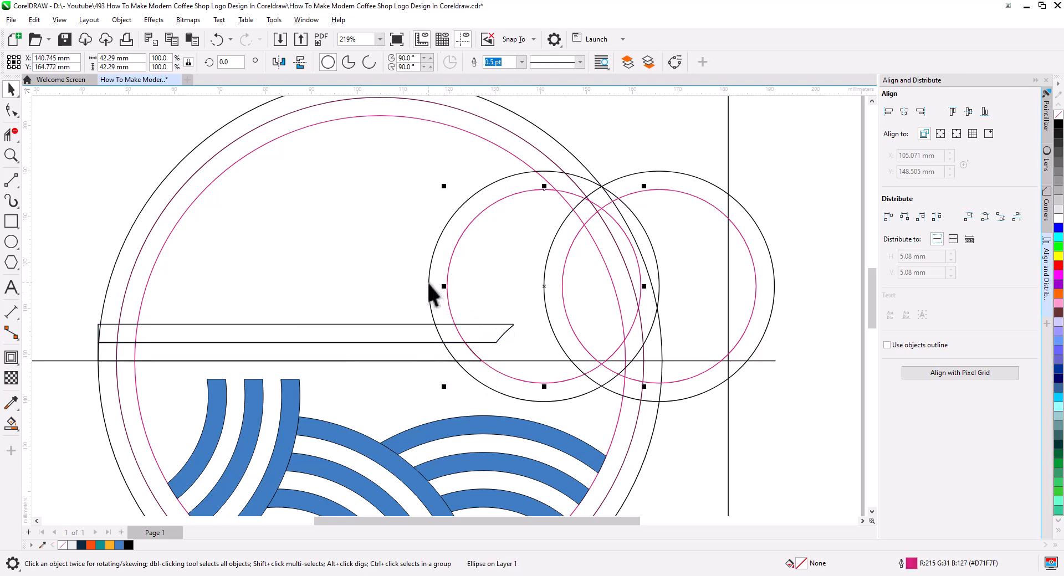
{"action": "left_click", "coordinate": [430, 284], "text": "shift"}
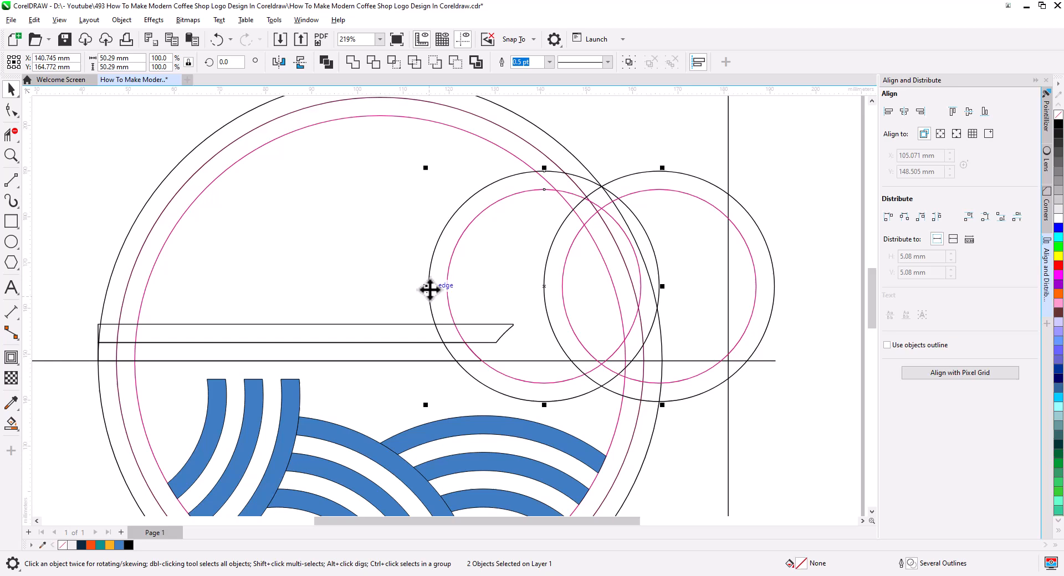
{"action": "left_click", "coordinate": [326, 62]}
{"action": "left_click", "coordinate": [653, 116]}
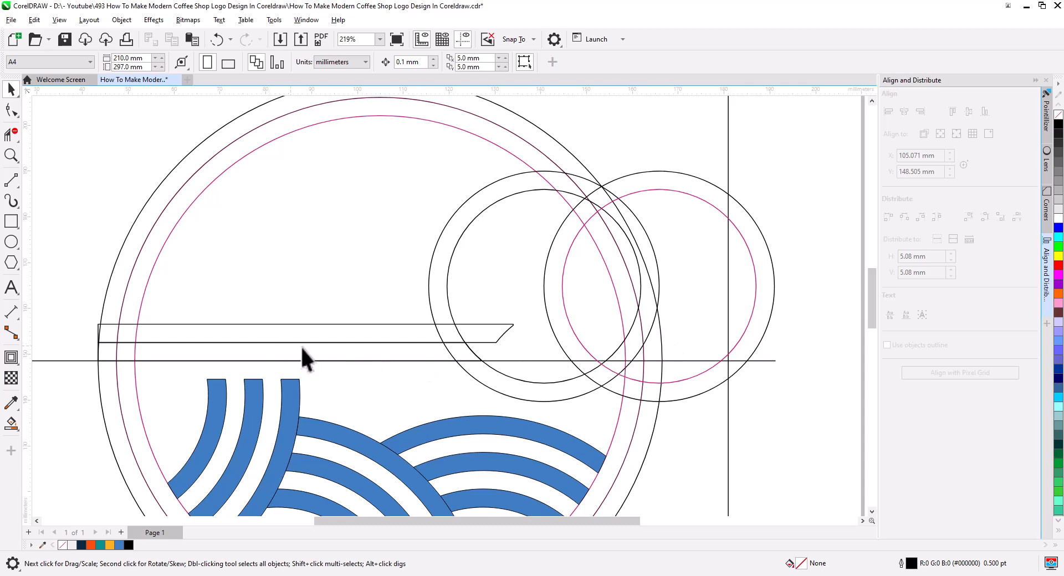
Undo the combining of the left circles and the stretching of the duplicated bar
{"action": "left_click_drag", "start_coordinate": [682, 325], "coordinate": [613, 328]}
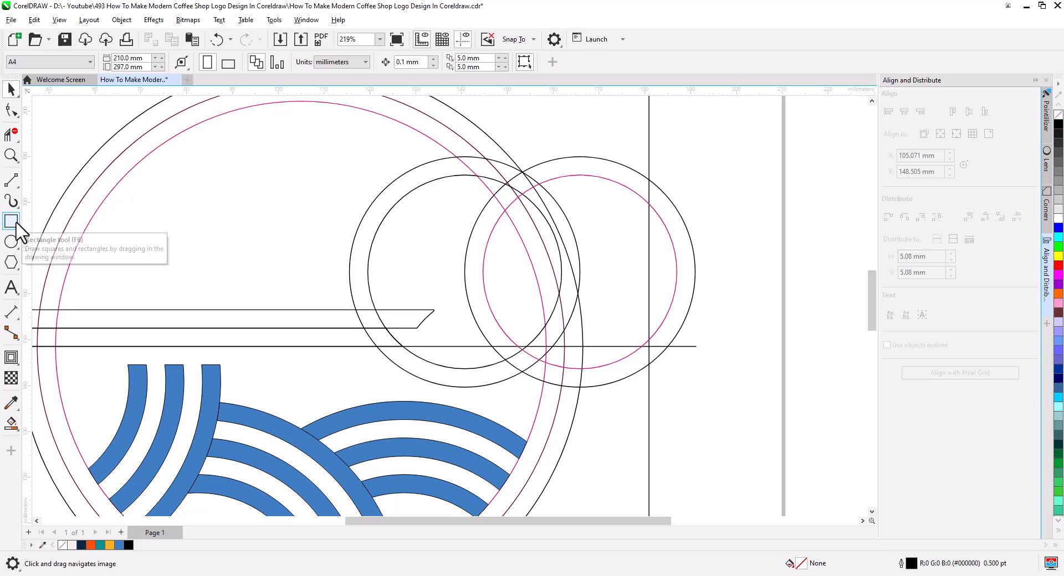
{"action": "key", "text": "ctrl+z"}
{"action": "key", "text": "ctrl+z"}
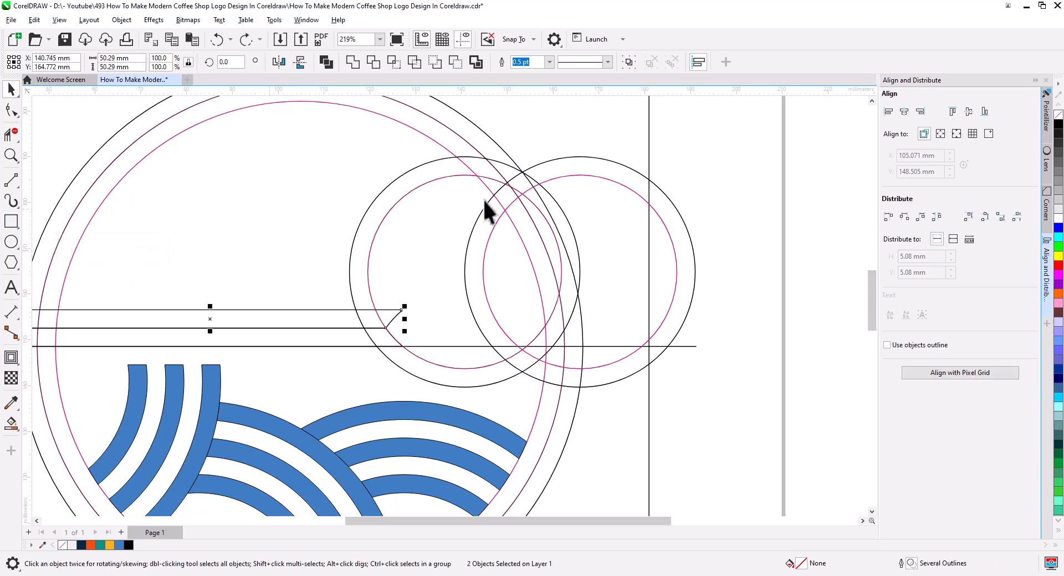
Draw a horizontal rectangle about 19 mm by 3 mm across the right edge of the right contoured circle at its mid-height
{"action": "left_click", "coordinate": [362, 301]}
{"action": "left_click", "coordinate": [342, 317]}
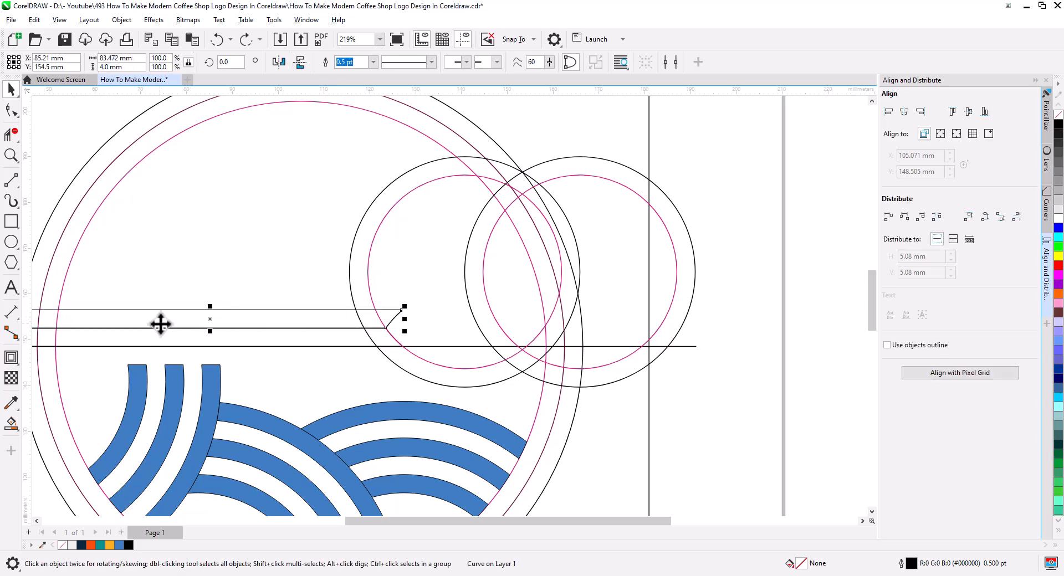
{"action": "left_click", "coordinate": [12, 221]}
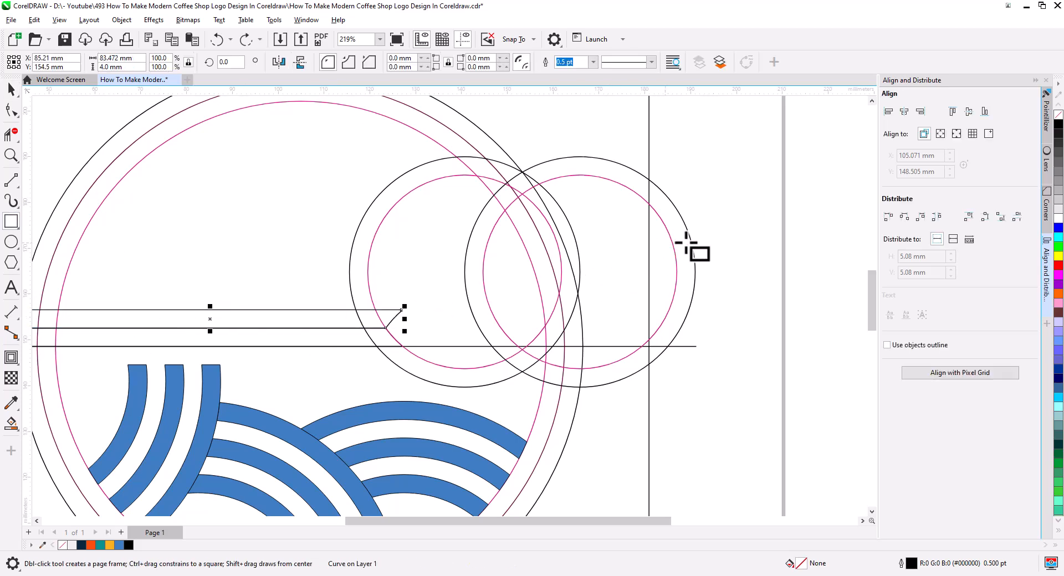
{"action": "left_click_drag", "start_coordinate": [706, 265], "coordinate": [612, 280]}
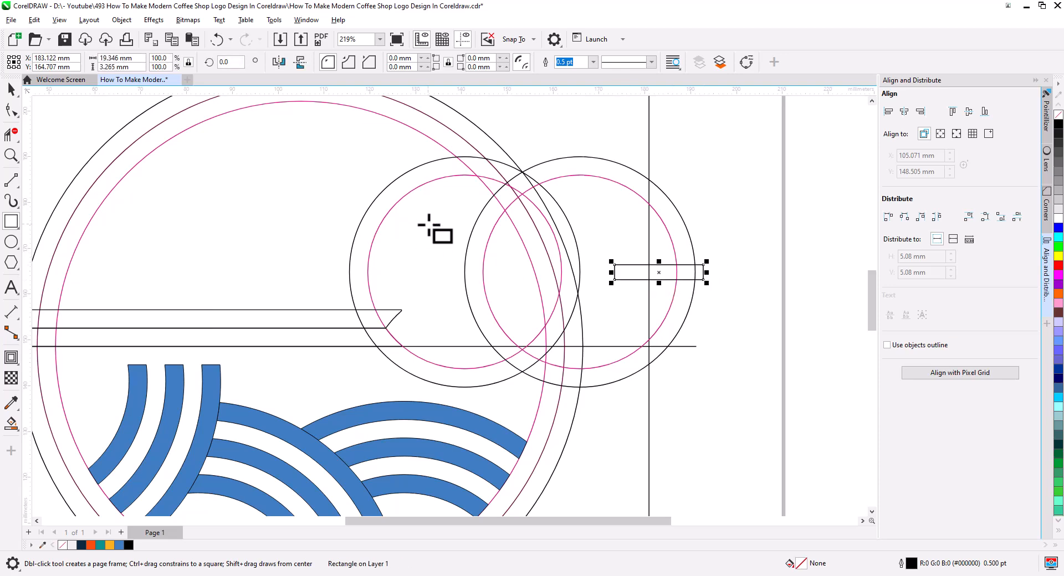
Set the small rectangle's height to 4 mm and shorten its right end to the outer circle's edge, about 20 mm wide
{"action": "double_click", "coordinate": [111, 66]}
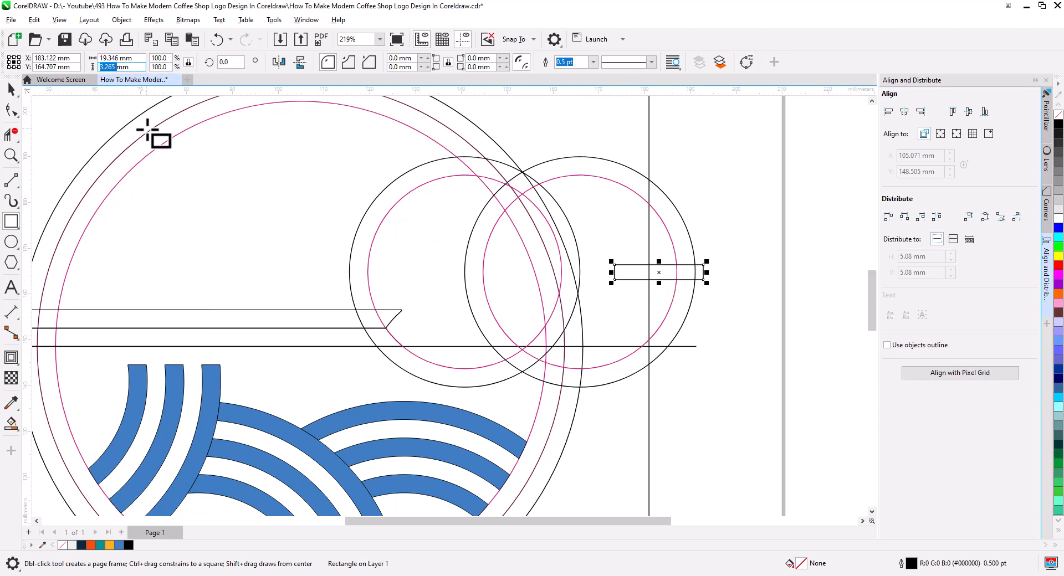
{"action": "type", "text": "4"}
{"action": "key", "text": "Return"}
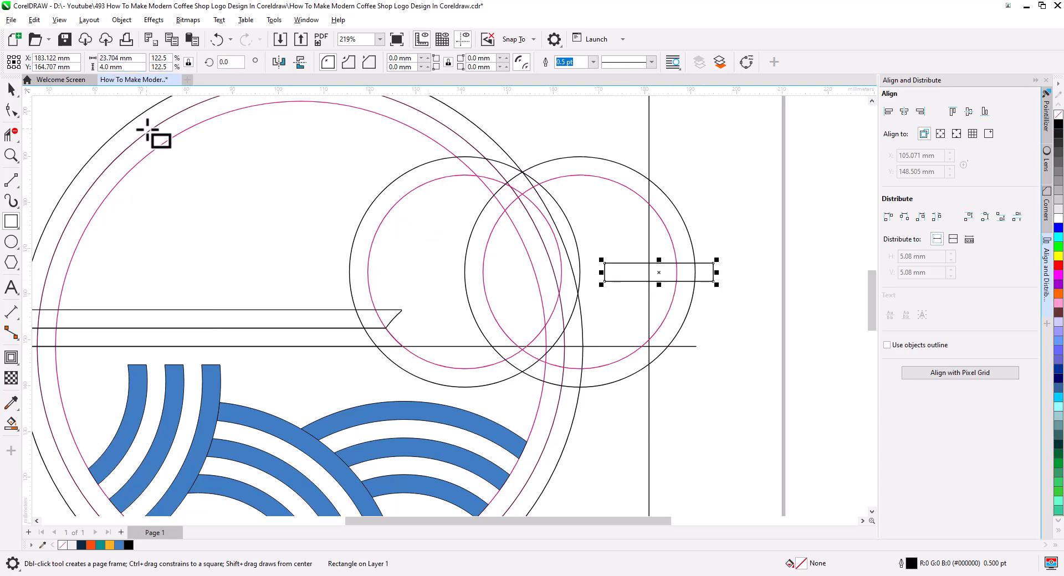
{"action": "left_click", "coordinate": [11, 89]}
{"action": "left_click_drag", "start_coordinate": [717, 272], "coordinate": [697, 272]}
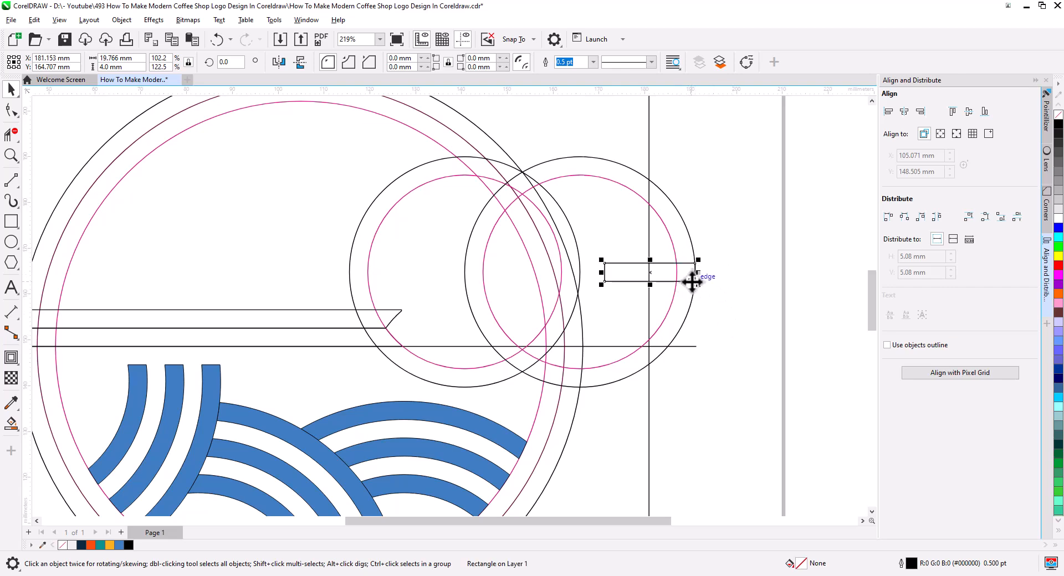
Move the small rectangle slightly lower and draw a horizontal guide line about 25 mm long, centred vertically on the right outer circle
{"action": "left_click_drag", "start_coordinate": [692, 282], "coordinate": [697, 308]}
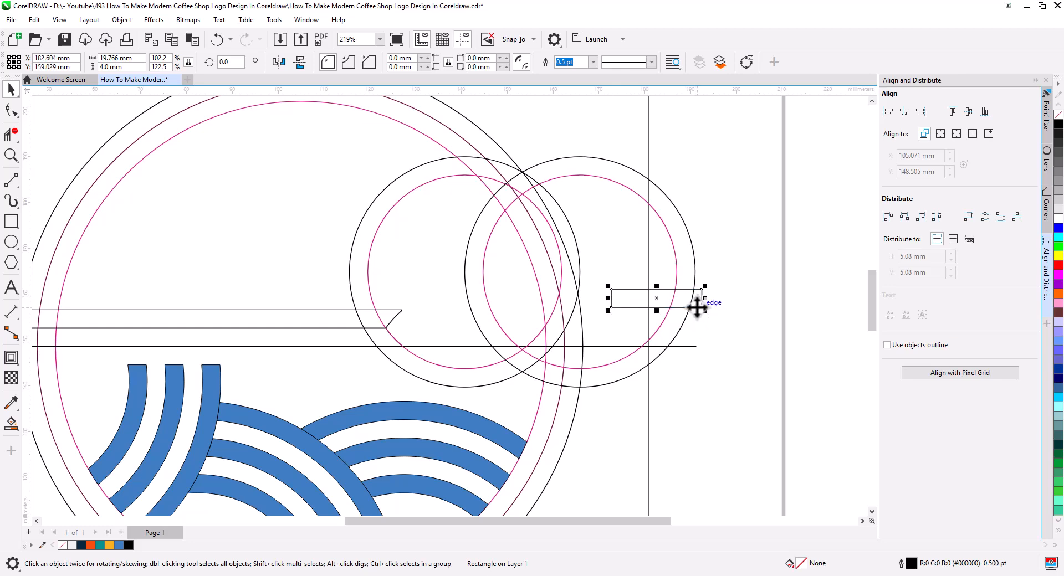
{"action": "left_click", "coordinate": [10, 182]}
{"action": "left_click_drag", "start_coordinate": [723, 268], "coordinate": [610, 268]}
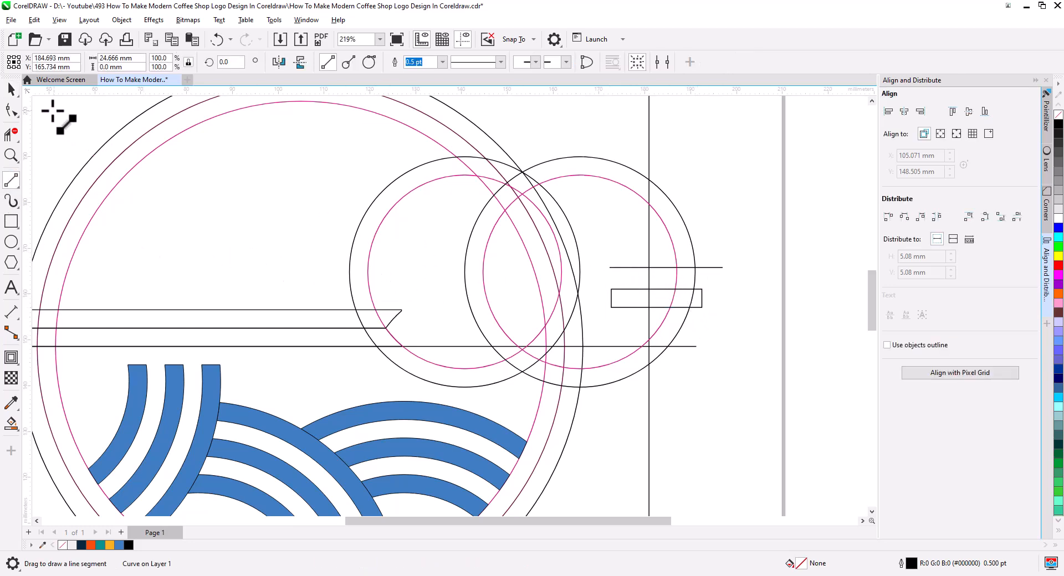
{"action": "left_click", "coordinate": [11, 90]}
{"action": "left_click", "coordinate": [629, 183], "text": "shift"}
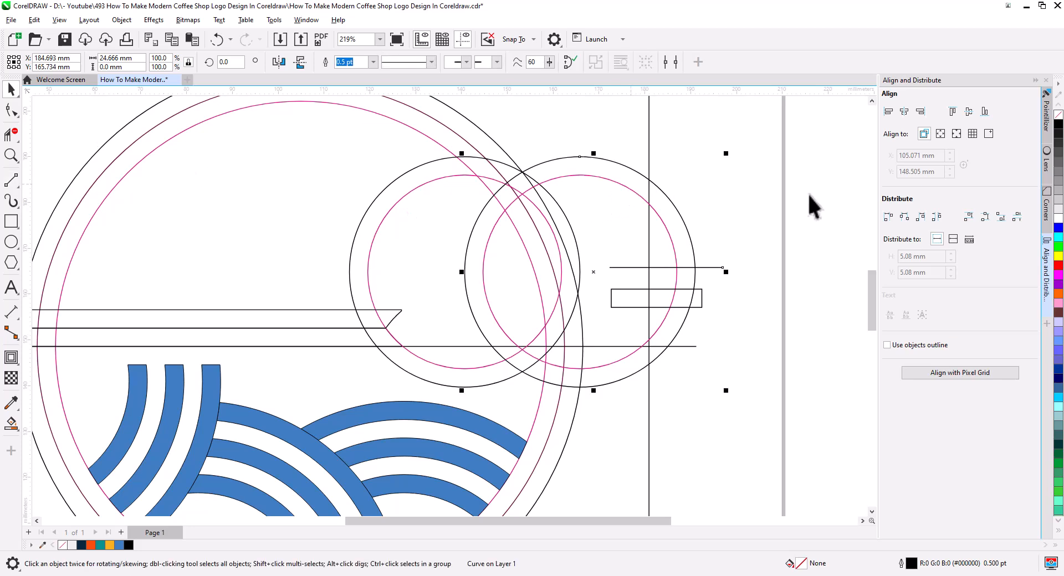
{"action": "left_click", "coordinate": [969, 112]}
{"action": "left_click", "coordinate": [736, 304]}
Snap the small rectangle's top-right corner to where the guide line meets the right outer circle, and delete the guide line
{"action": "left_click", "coordinate": [701, 294]}
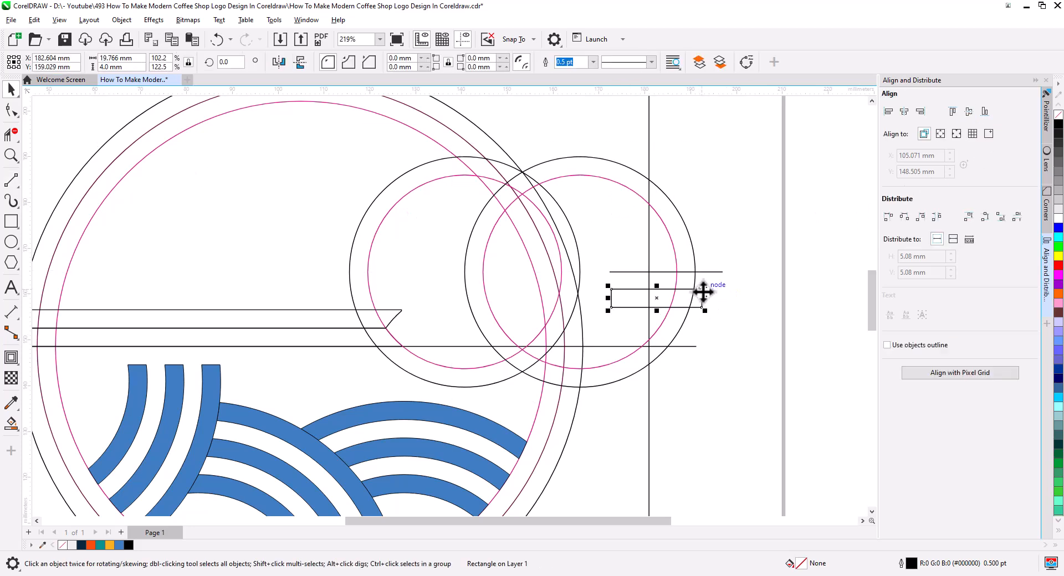
{"action": "left_click_drag", "start_coordinate": [703, 291], "coordinate": [695, 272]}
{"action": "left_click", "coordinate": [715, 272]}
{"action": "key", "text": "Delete"}
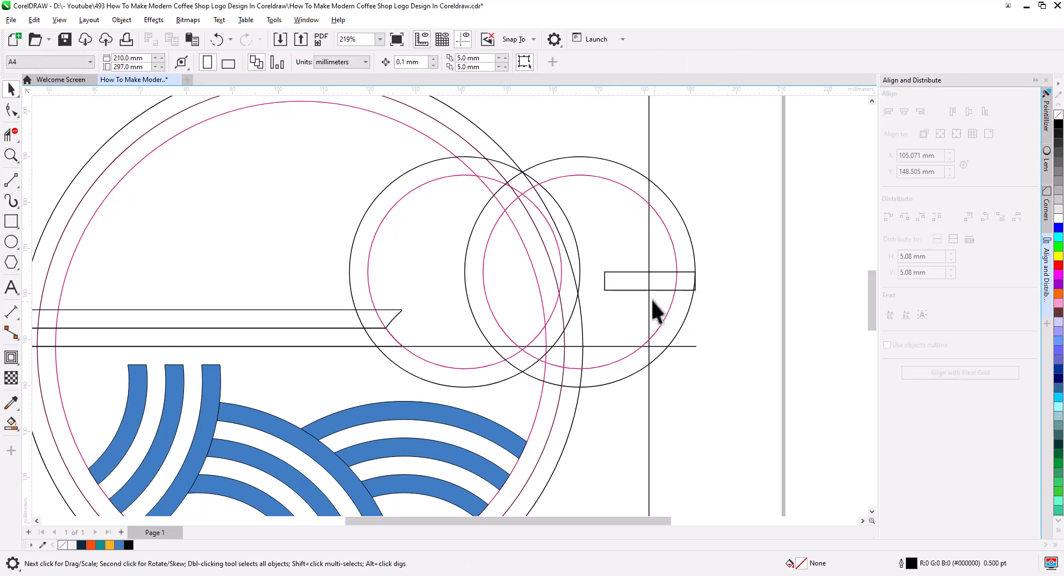
Extend the small rectangle leftward to about 31 mm long and place a mirrored duplicate directly above it
{"action": "left_click", "coordinate": [606, 282]}
{"action": "left_click_drag", "start_coordinate": [605, 281], "coordinate": [548, 284]}
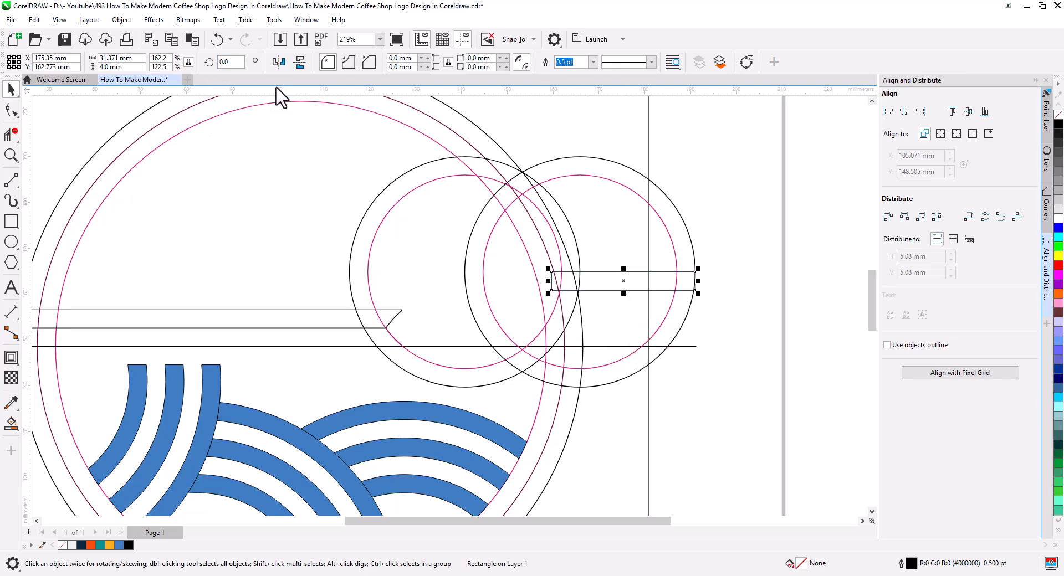
{"action": "left_click", "coordinate": [171, 40]}
{"action": "left_click", "coordinate": [191, 40]}
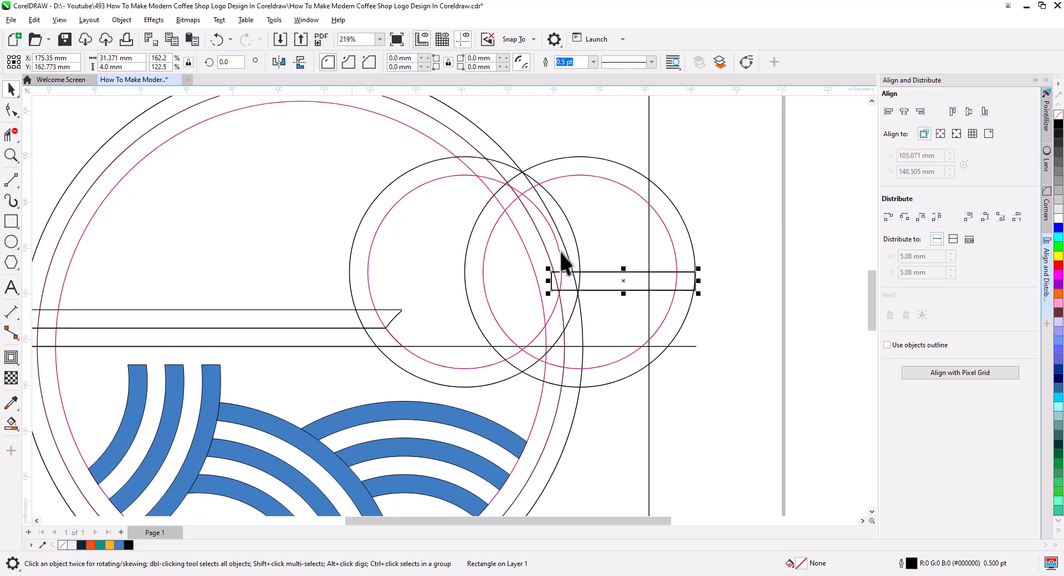
{"action": "left_click_drag", "start_coordinate": [624, 297], "coordinate": [622, 278]}
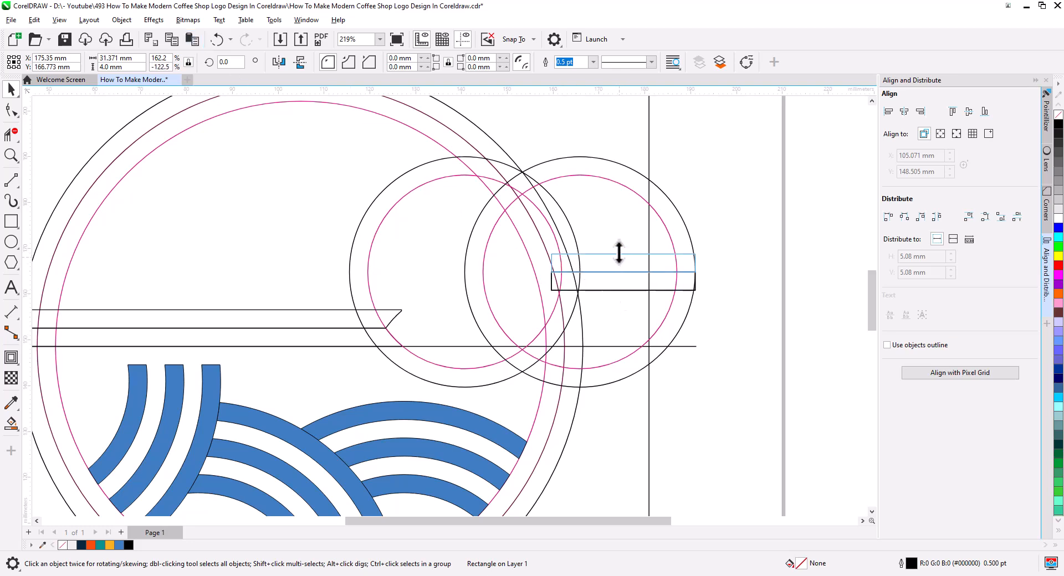
{"action": "left_click", "coordinate": [720, 309]}
Trim the left end of the lower small rectangle with the left inner circle
{"action": "left_click", "coordinate": [553, 327]}
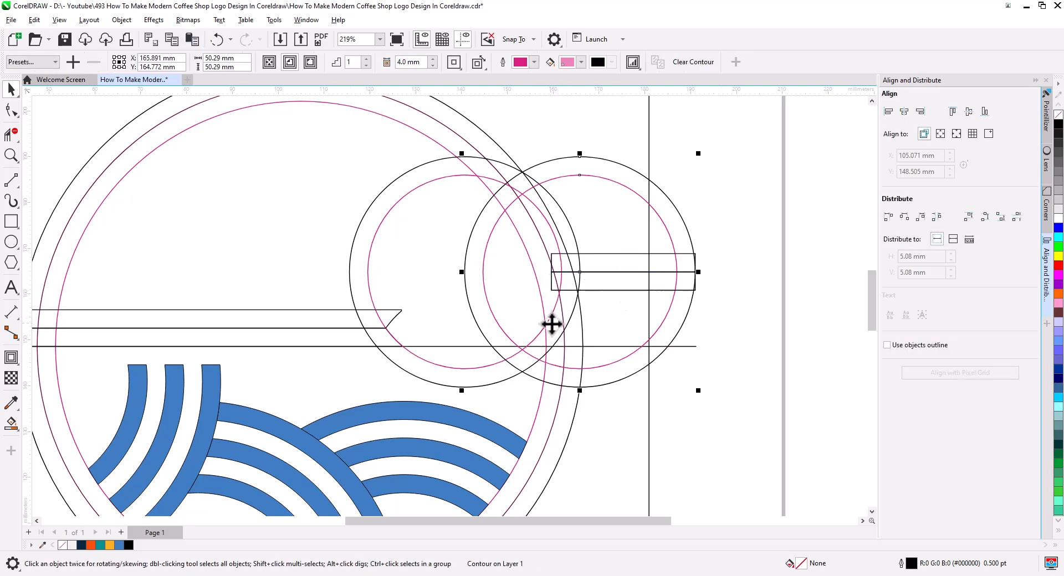
{"action": "left_click", "coordinate": [787, 366]}
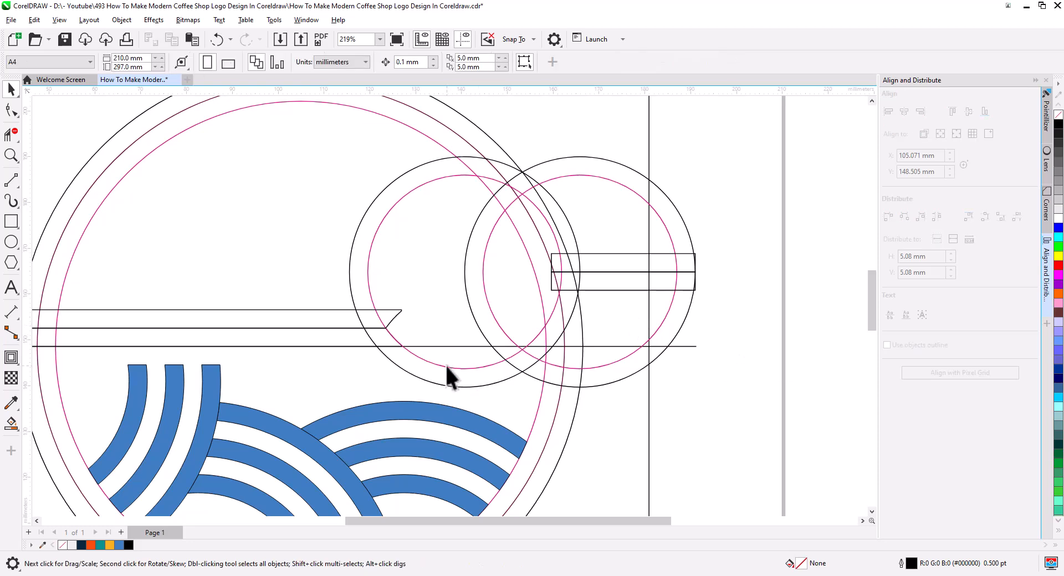
{"action": "left_click", "coordinate": [445, 367]}
{"action": "left_click", "coordinate": [617, 288], "text": "shift"}
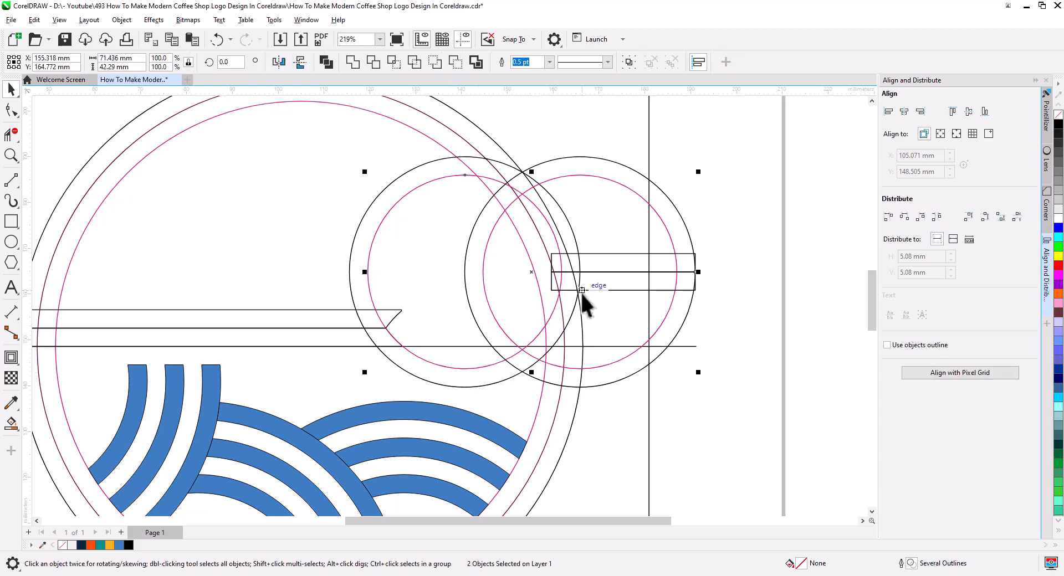
{"action": "left_click", "coordinate": [372, 62]}
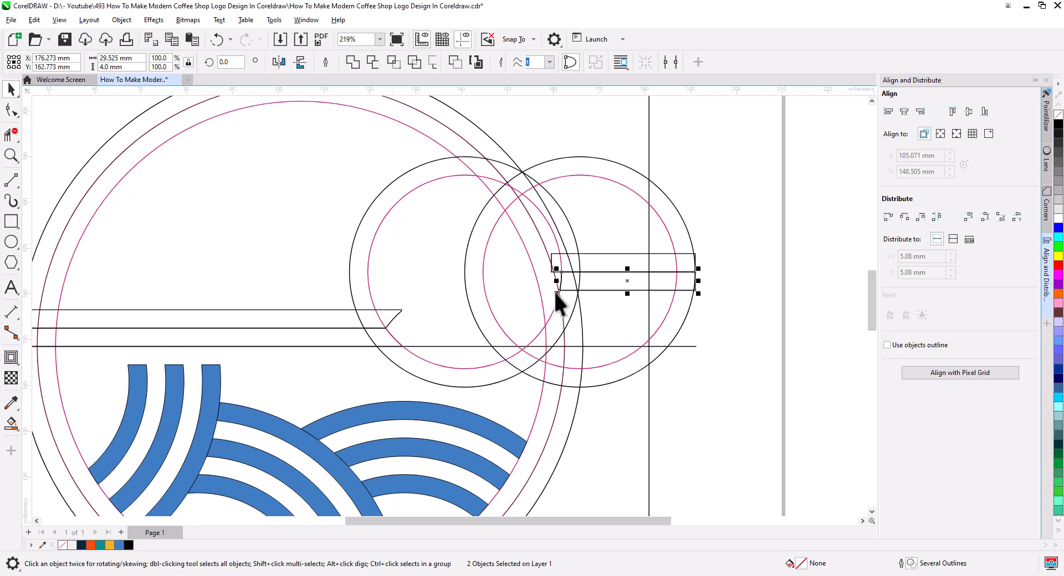
{"action": "left_click", "coordinate": [599, 313]}
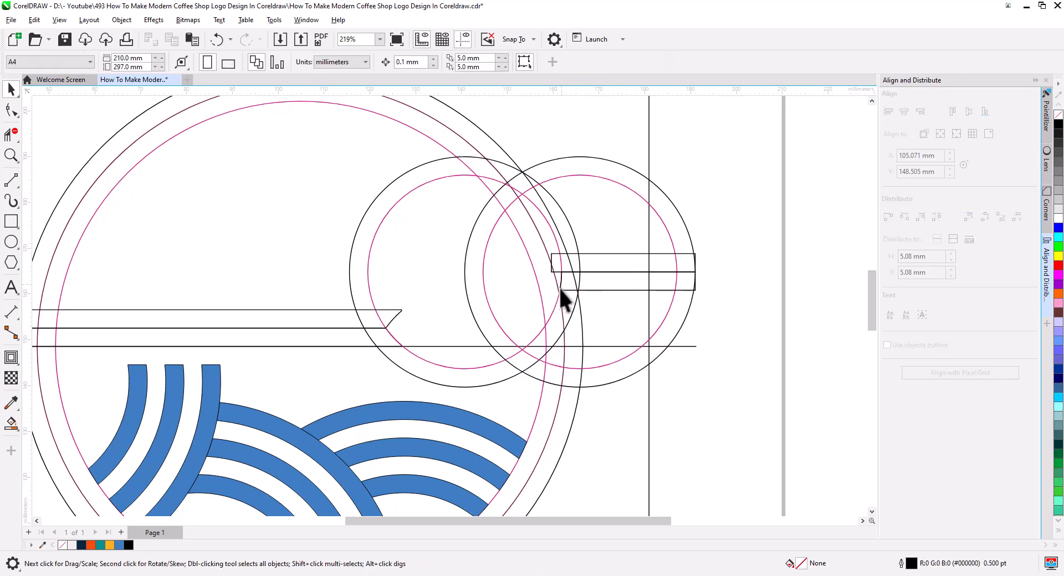
Combine the left pair of concentric circles into a ring and trim it with the upper long horizontal bar
{"action": "left_click", "coordinate": [370, 242]}
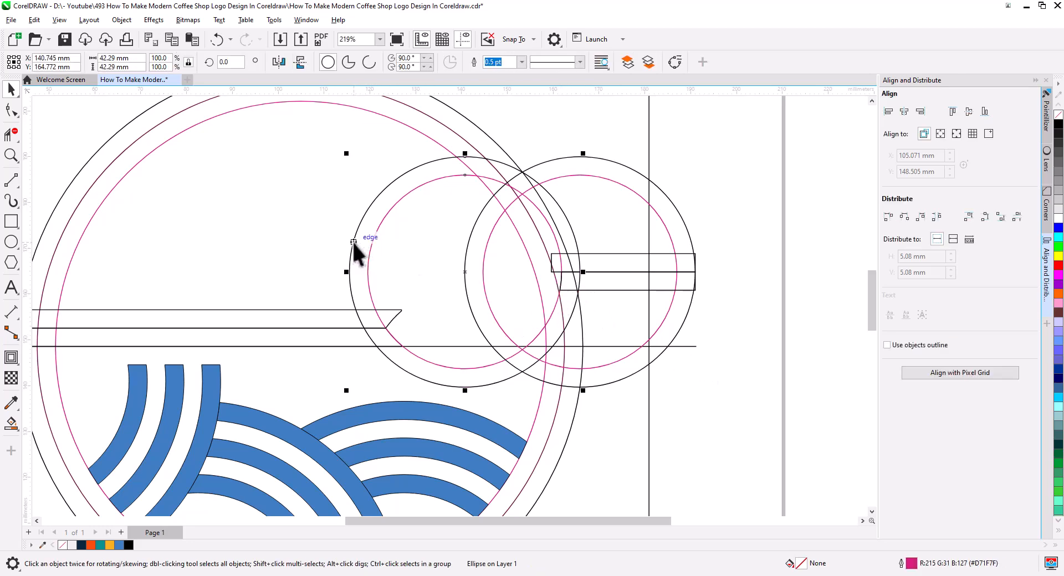
{"action": "left_click", "coordinate": [354, 242], "text": "shift"}
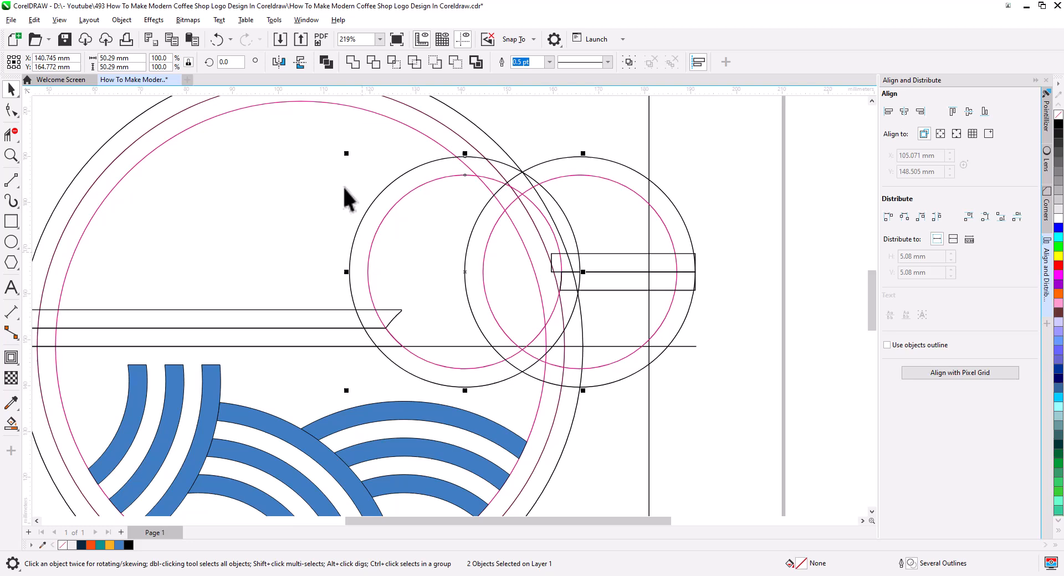
{"action": "left_click", "coordinate": [327, 61]}
{"action": "left_click", "coordinate": [307, 302]}
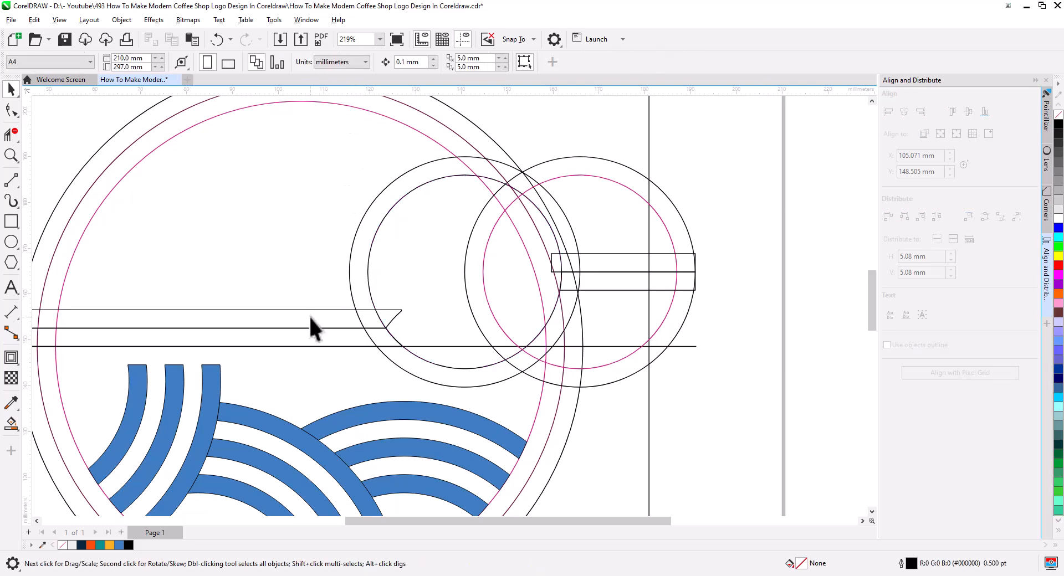
{"action": "left_click", "coordinate": [308, 311]}
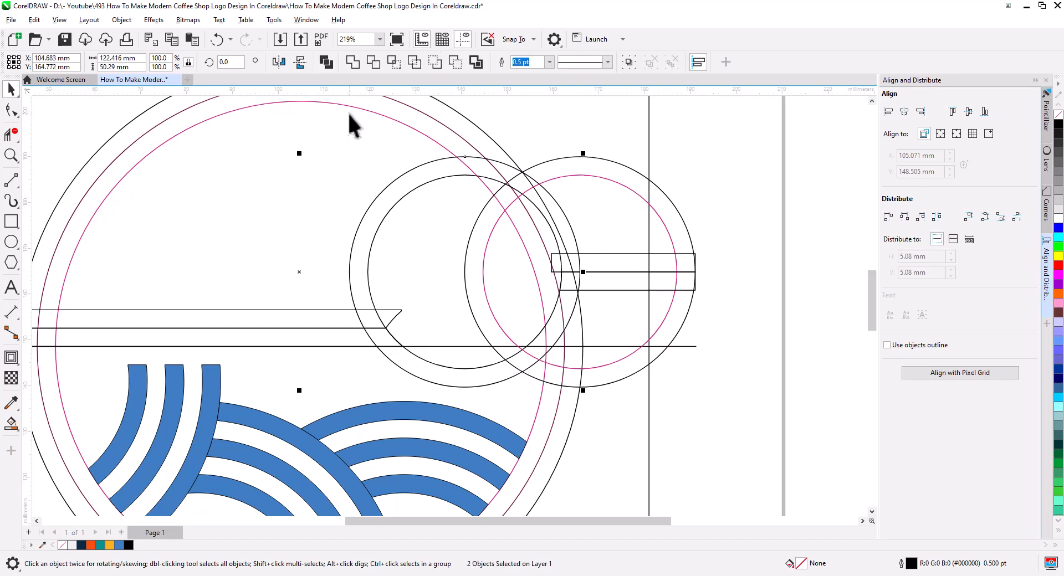
{"action": "left_click", "coordinate": [371, 64]}
Trim the left ring with the upper small rectangle and delete that rectangle
{"action": "left_click", "coordinate": [620, 255]}
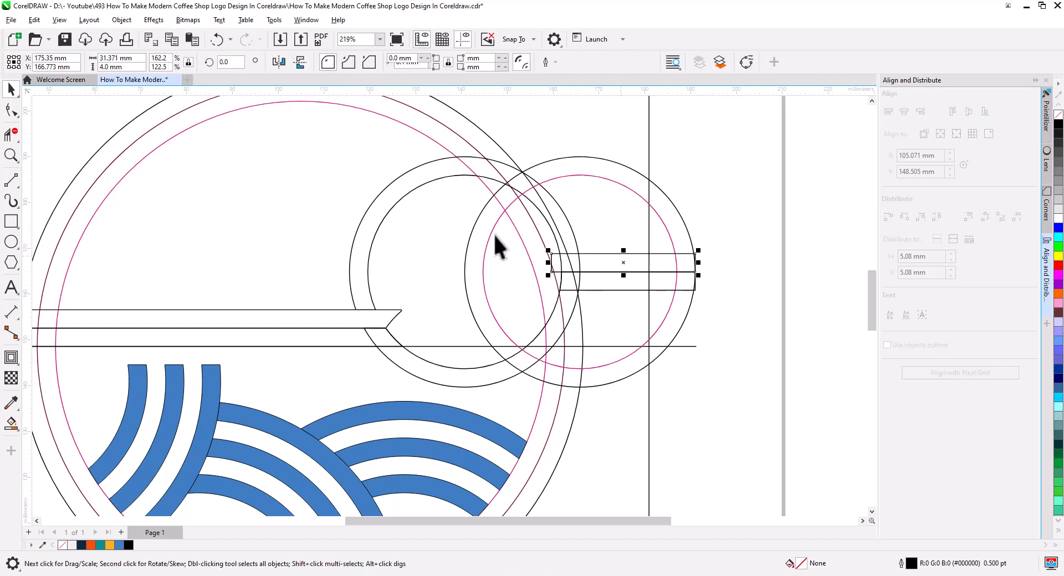
{"action": "left_click", "coordinate": [464, 176], "text": "shift"}
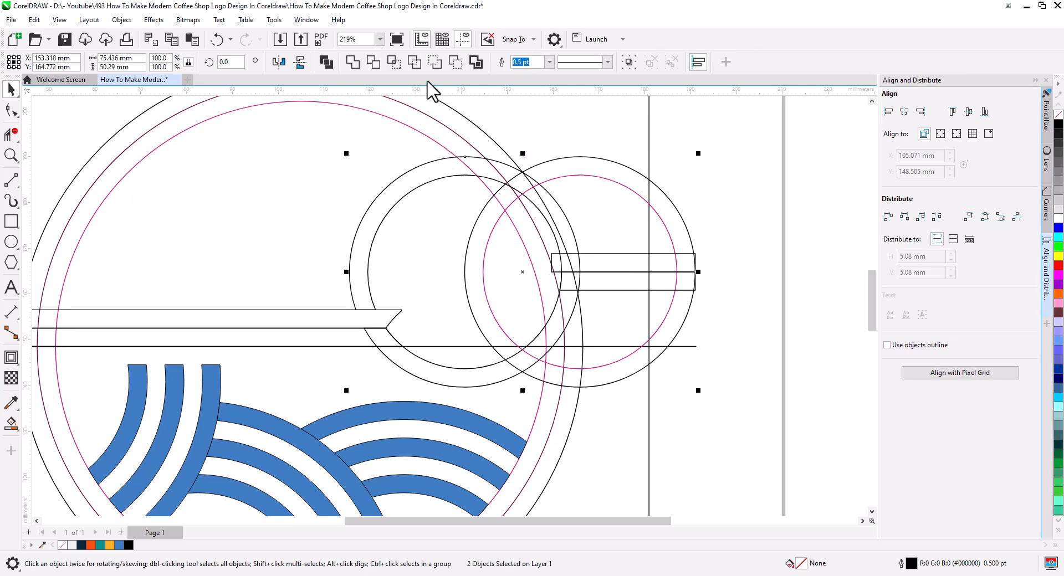
{"action": "left_click", "coordinate": [356, 63]}
{"action": "left_click", "coordinate": [376, 59]}
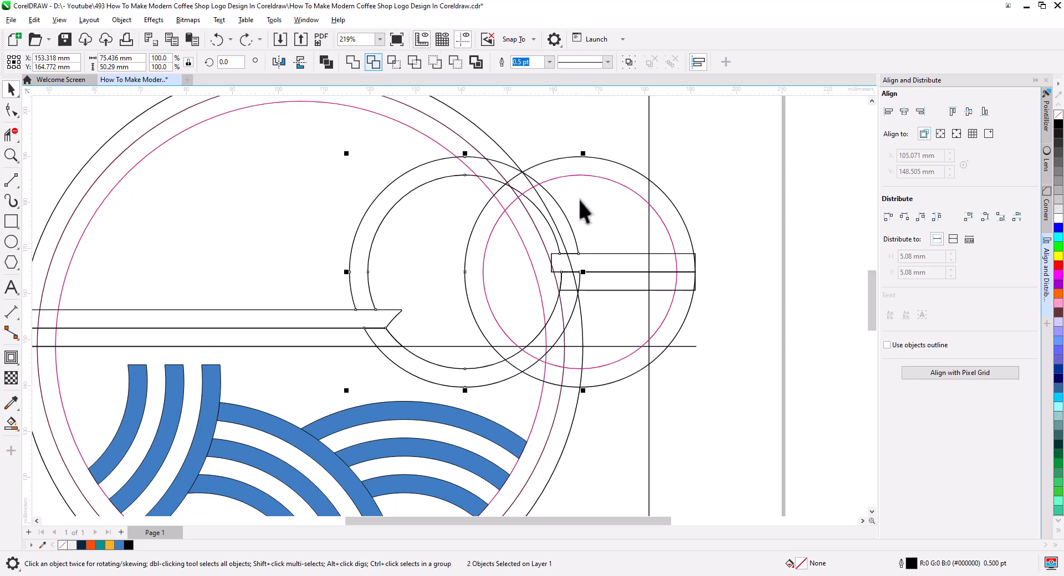
{"action": "left_click", "coordinate": [695, 260]}
{"action": "key", "text": "Delete"}
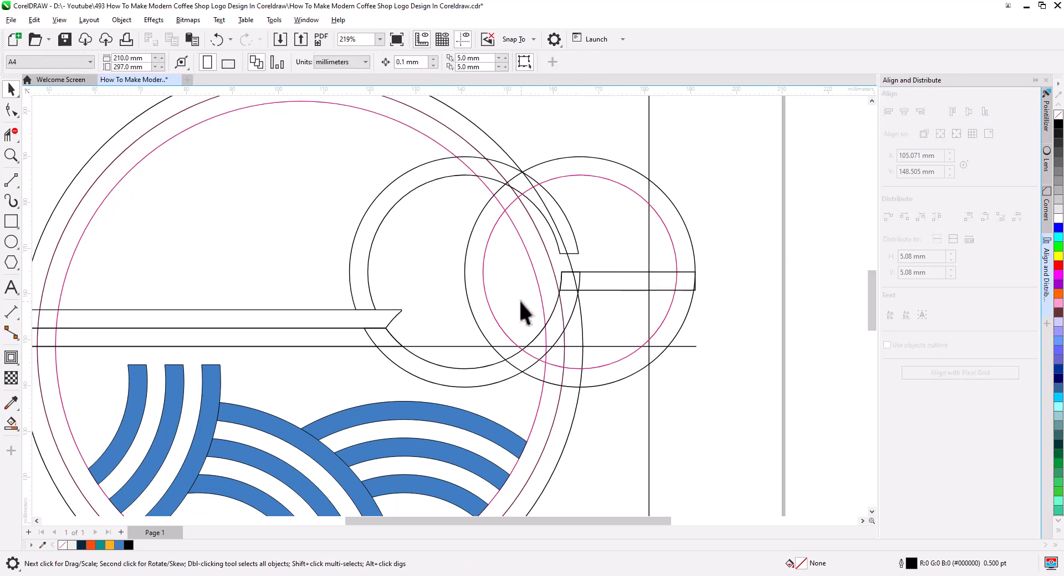
Break the trimmed left ring apart, then delete its lower arc and the upper long horizontal bar
{"action": "left_click", "coordinate": [366, 282]}
{"action": "right_click", "coordinate": [365, 282]}
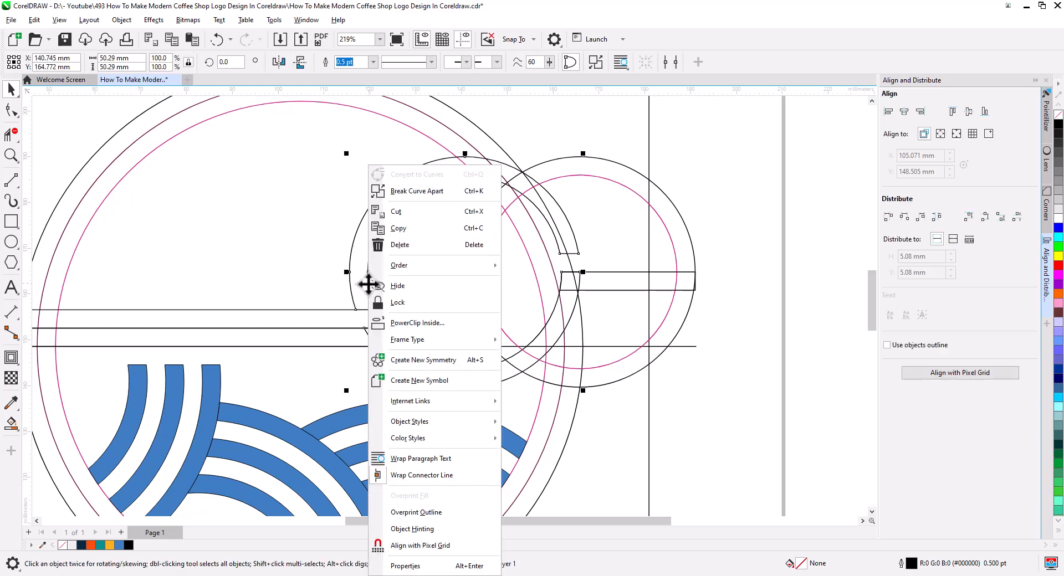
{"action": "left_click", "coordinate": [410, 191]}
{"action": "left_click", "coordinate": [465, 386]}
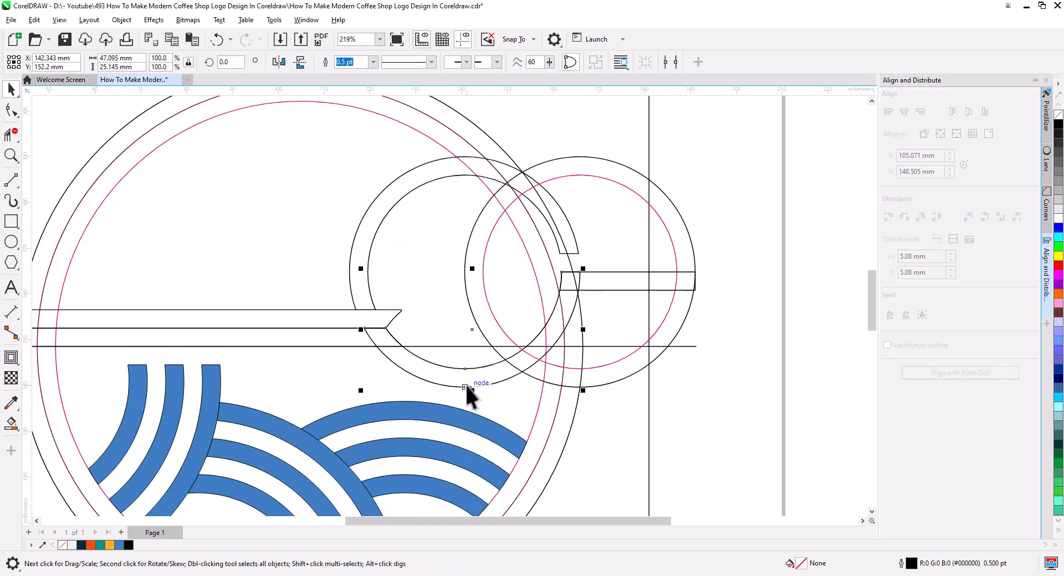
{"action": "key", "text": "Delete"}
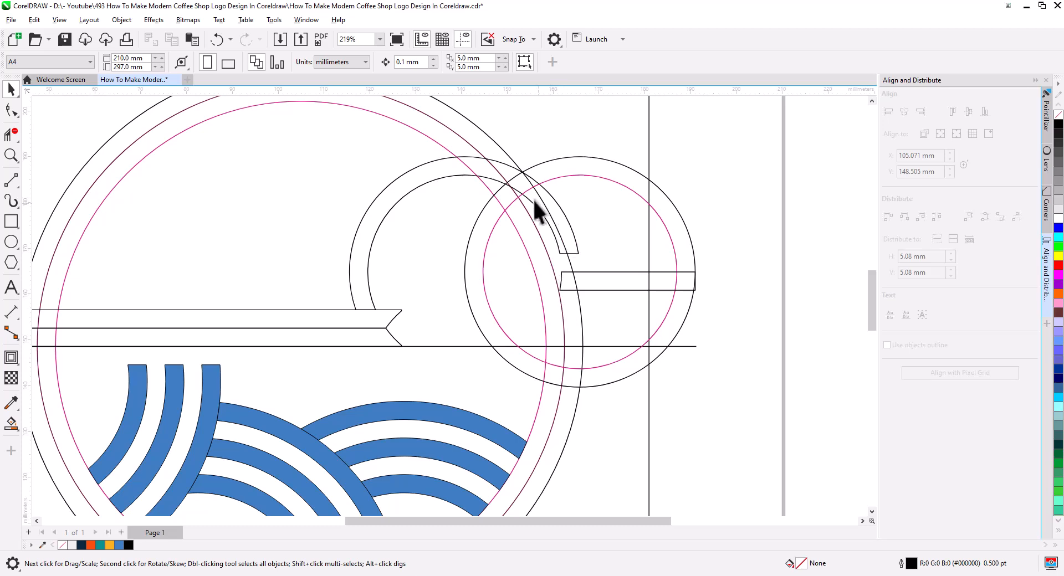
{"action": "key", "text": "Delete"}
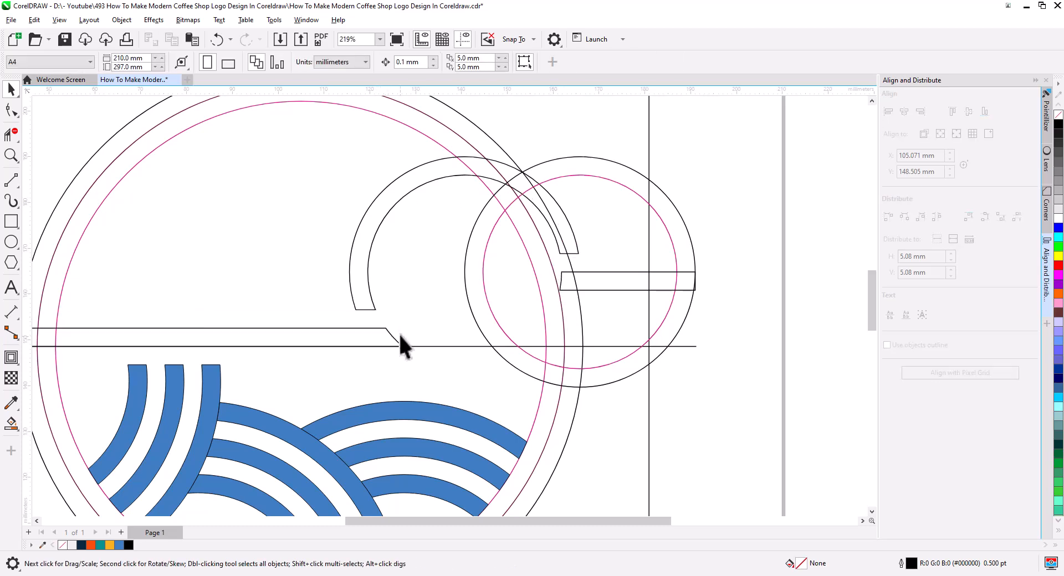
Break the combined right pair of concentric circles apart into separate curves
{"action": "scroll", "coordinate": [648, 300], "scroll_direction": "up", "scroll_amount": 1}
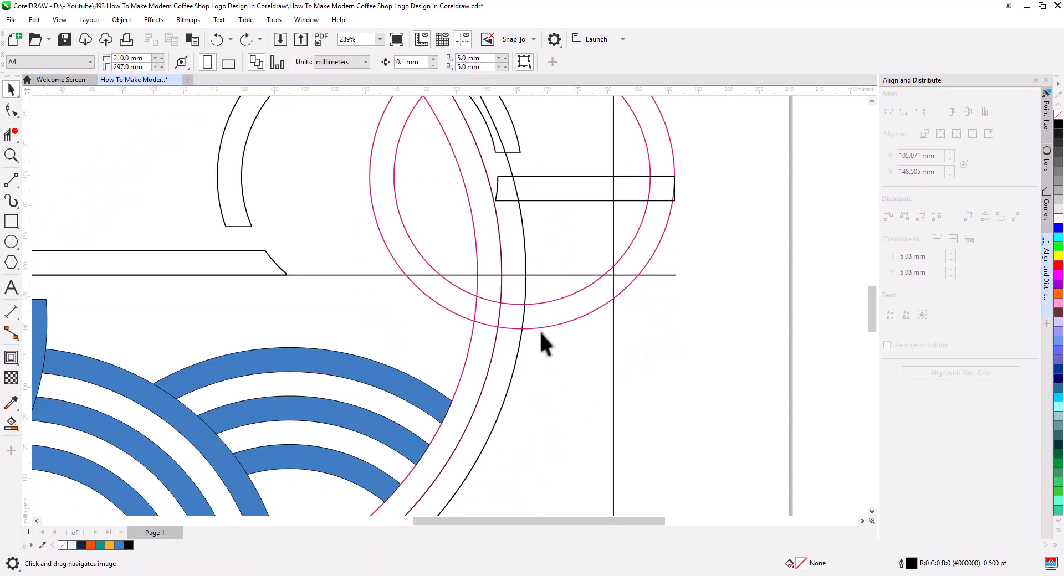
{"action": "left_click", "coordinate": [537, 328]}
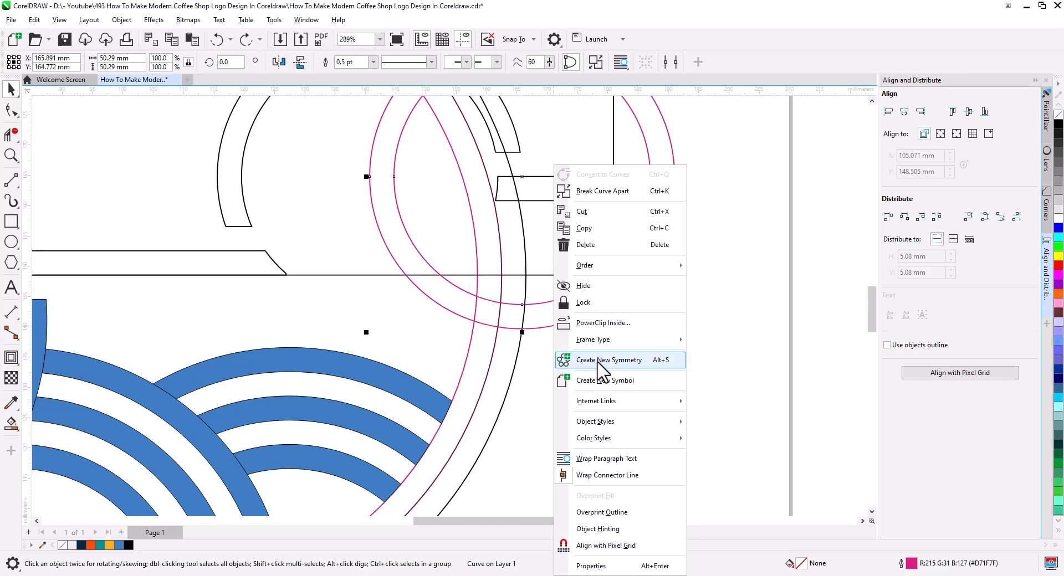
{"action": "left_click", "coordinate": [613, 192]}
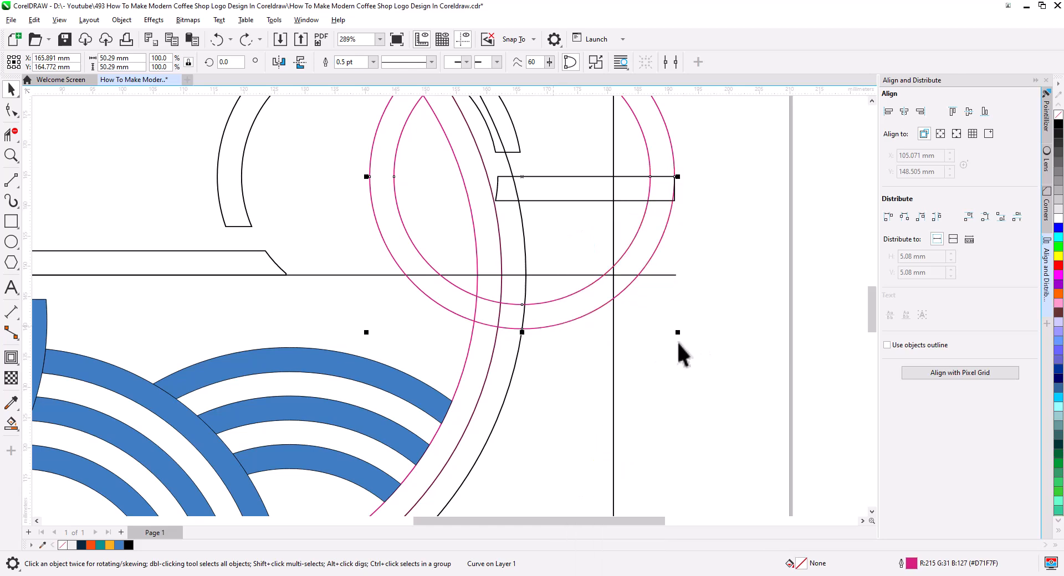
Add a one-step 4 mm outside contour to the right outer circle and break the contour apart
{"action": "left_click", "coordinate": [11, 358]}
{"action": "left_click", "coordinate": [311, 61]}
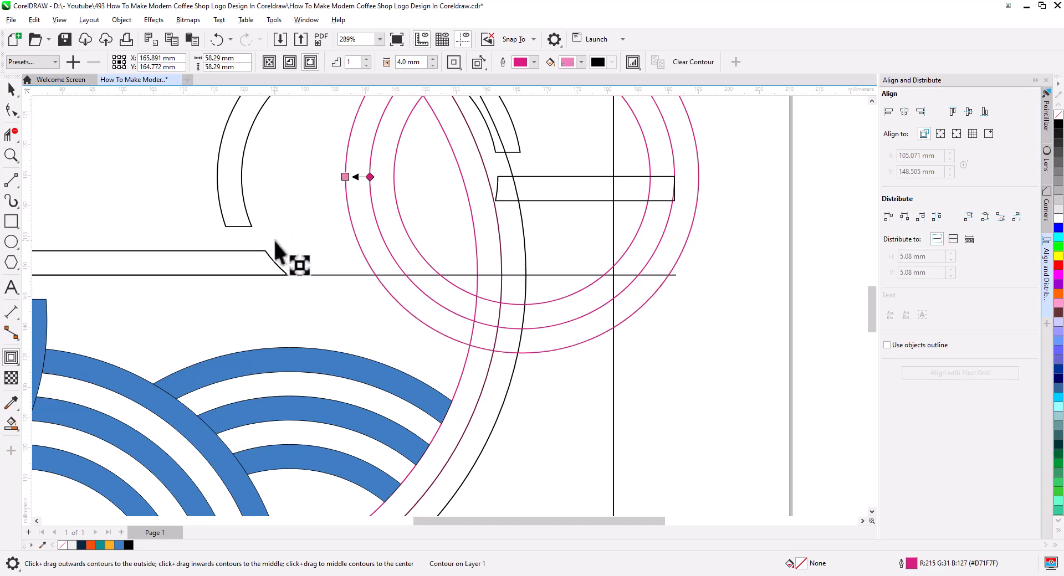
{"action": "key", "text": "space"}
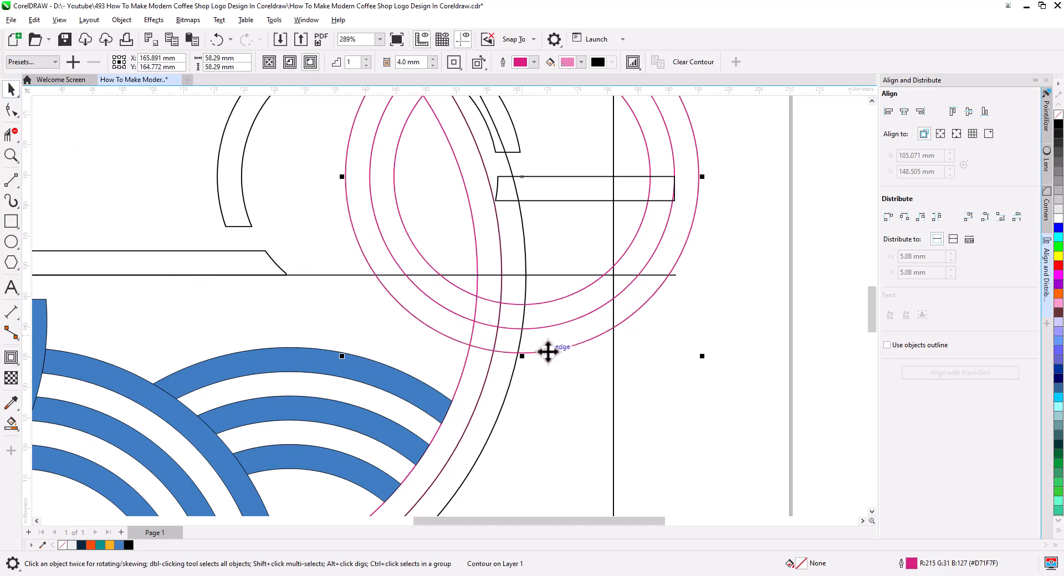
{"action": "right_click", "coordinate": [550, 353]}
{"action": "left_click", "coordinate": [588, 364]}
{"action": "left_click", "coordinate": [588, 399]}
Smart Fill the lower part of the large outer ring and the long horizontal bar with blue and a hairline outline
{"action": "scroll", "coordinate": [520, 401], "scroll_direction": "down", "scroll_amount": 2}
{"action": "left_click_drag", "start_coordinate": [533, 436], "coordinate": [570, 355]}
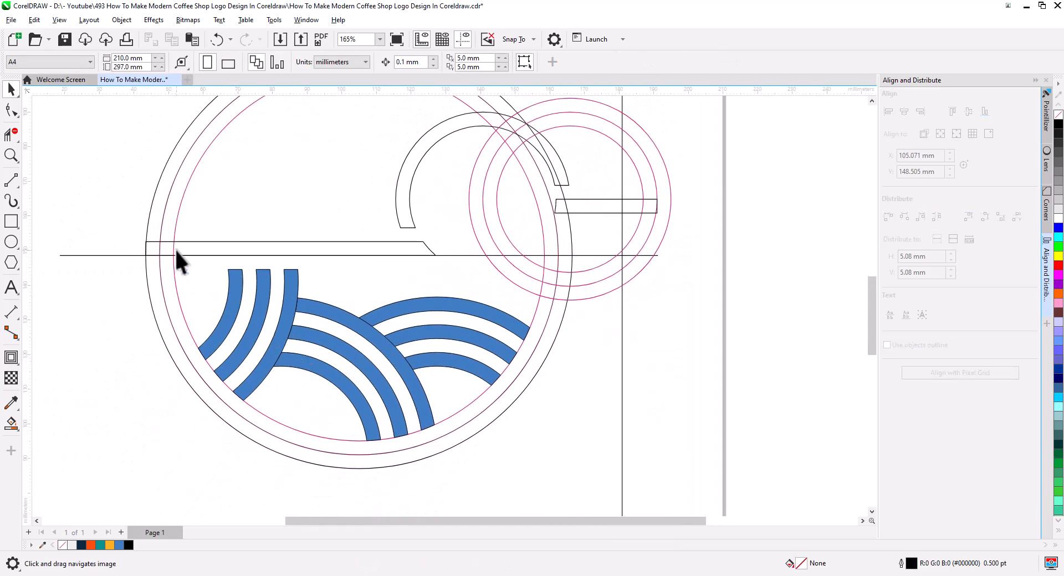
{"action": "left_click", "coordinate": [10, 423]}
{"action": "left_click", "coordinate": [239, 430]}
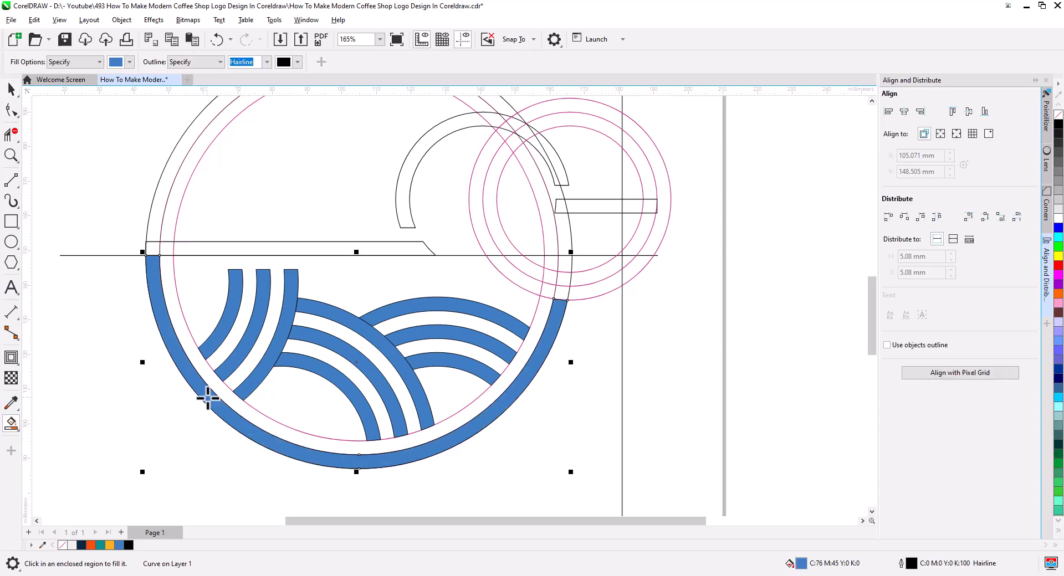
{"action": "left_click", "coordinate": [192, 248]}
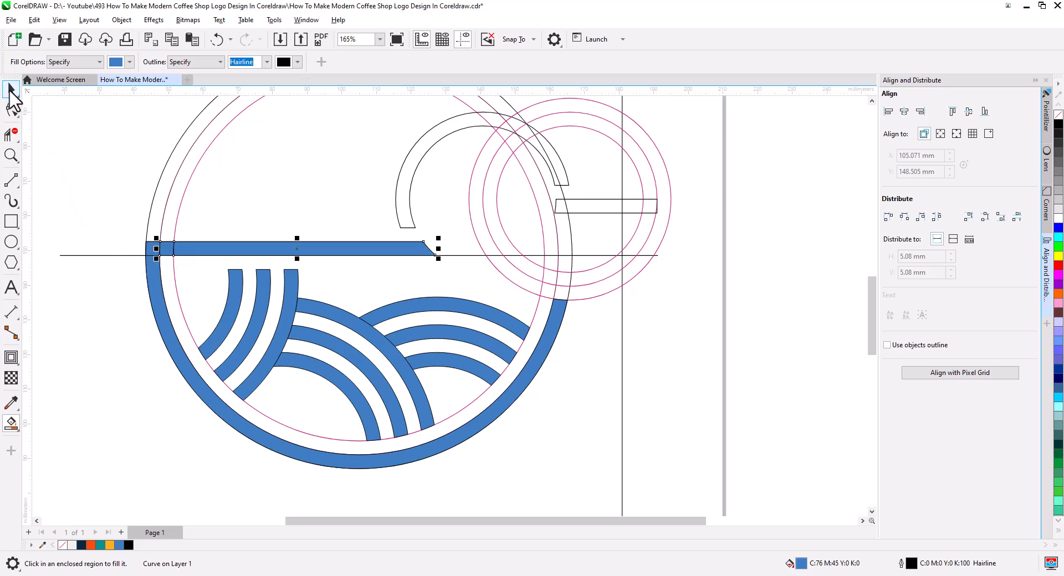
Delete the outermost of the three concentric handle circles
{"action": "left_click", "coordinate": [11, 89]}
{"action": "left_click", "coordinate": [606, 290]}
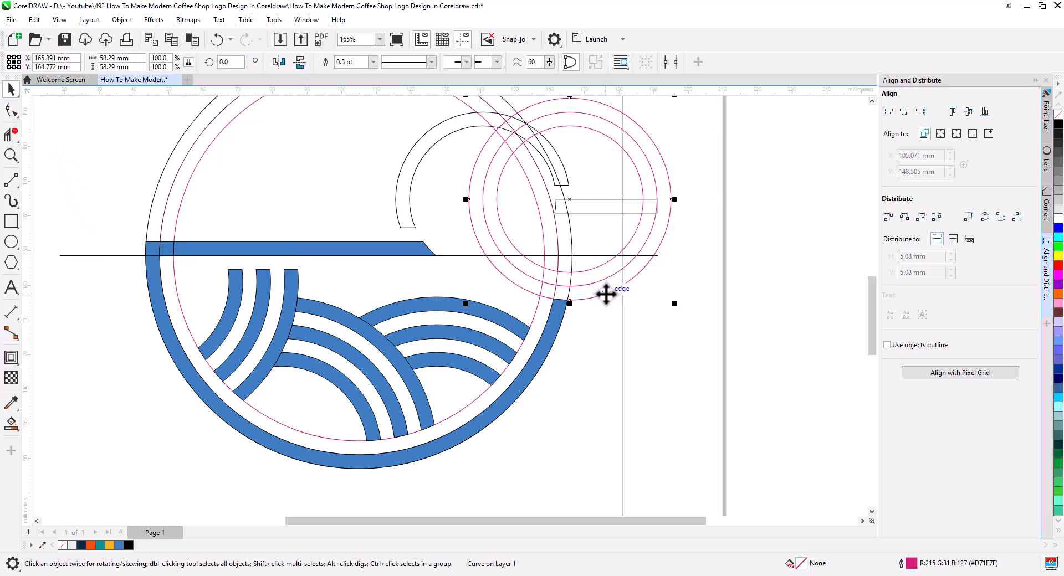
{"action": "key", "text": "Delete"}
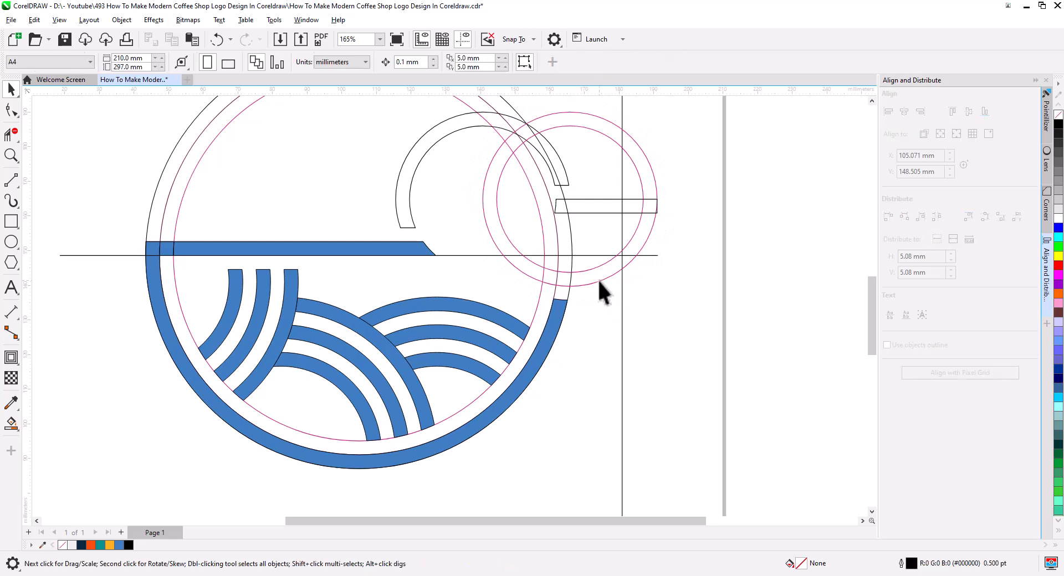
Weld the two small blue pieces where the long horizontal bar meets the large ring's left side
{"action": "left_click_drag", "start_coordinate": [614, 295], "coordinate": [602, 322]}
{"action": "left_click_drag", "start_coordinate": [367, 382], "coordinate": [394, 371]}
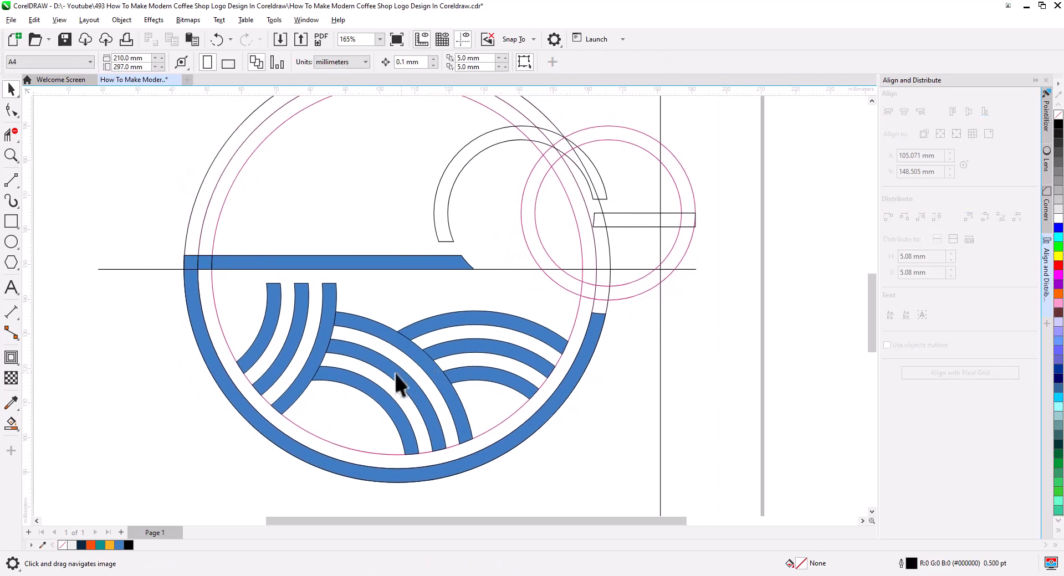
{"action": "left_click_drag", "start_coordinate": [219, 272], "coordinate": [219, 272]}
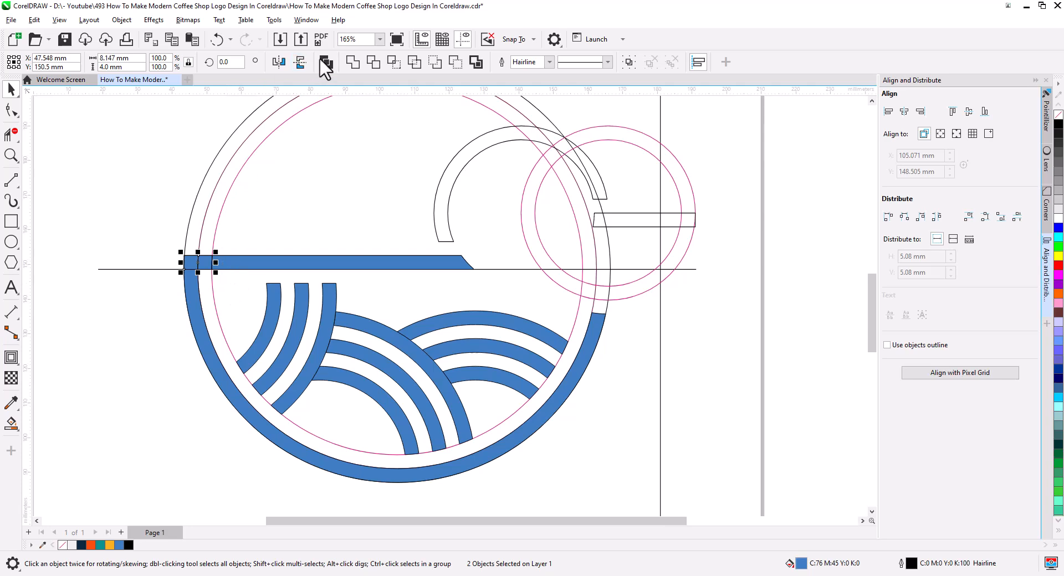
{"action": "left_click", "coordinate": [353, 62]}
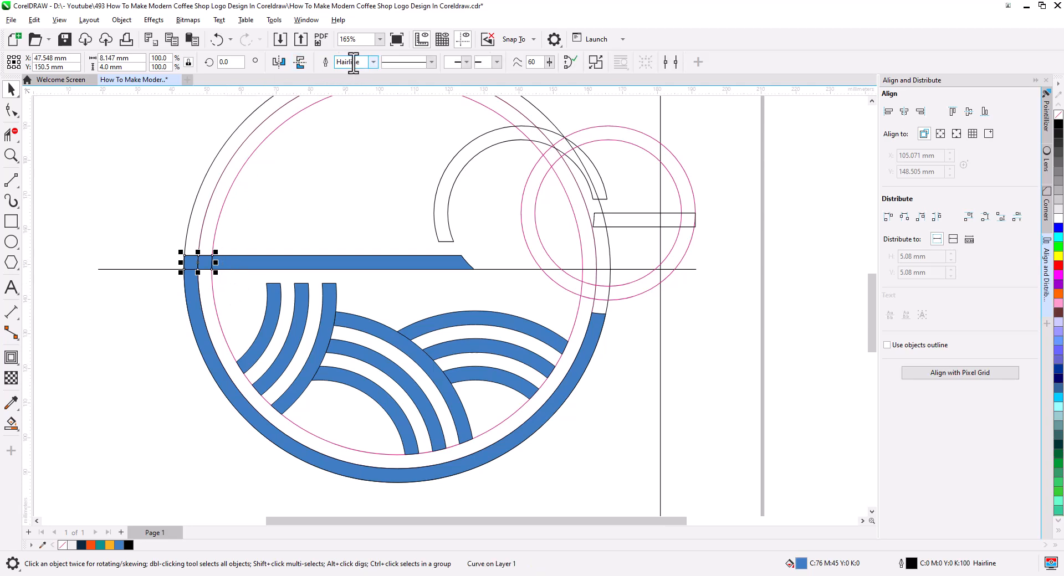
{"action": "left_click", "coordinate": [121, 208]}
Pull the long bar and its small end pieces apart to examine how they overlap at the ring, and undo the moves
{"action": "scroll", "coordinate": [200, 265], "scroll_direction": "up", "scroll_amount": 4}
{"action": "left_click", "coordinate": [201, 262]}
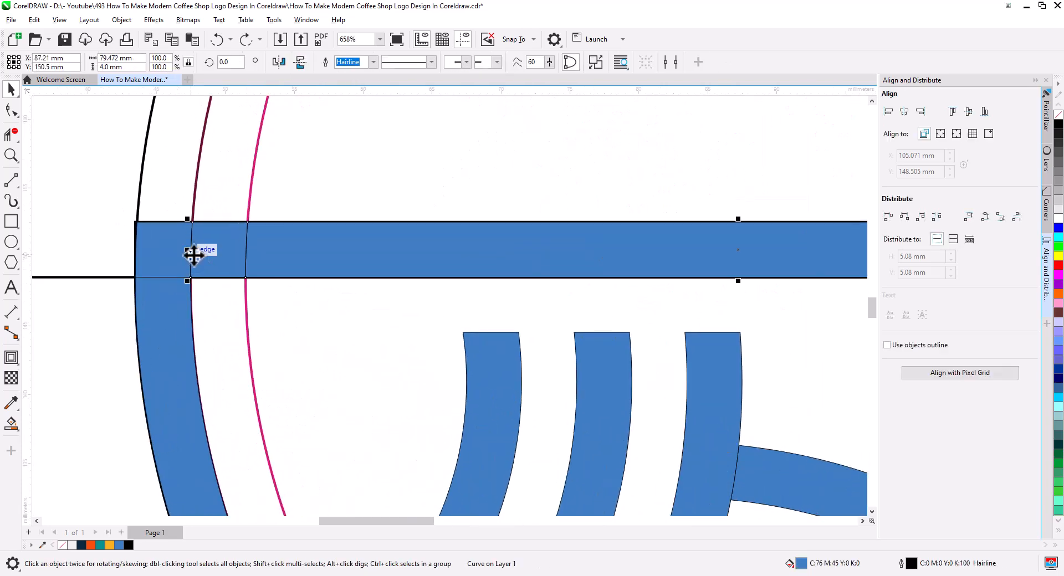
{"action": "left_click_drag", "start_coordinate": [221, 260], "coordinate": [235, 178]}
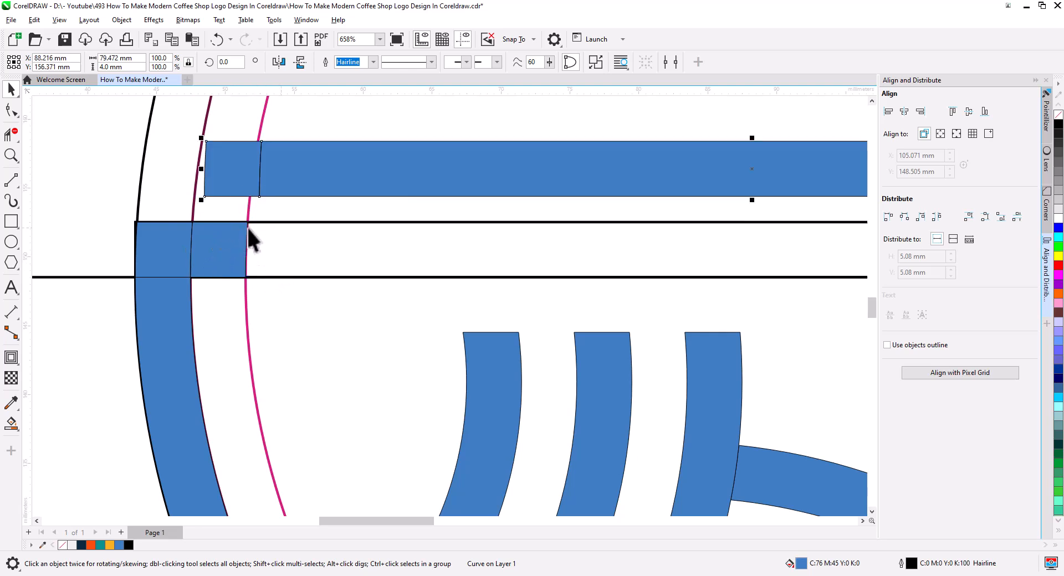
{"action": "key", "text": "ctrl+z"}
{"action": "left_click", "coordinate": [10, 110]}
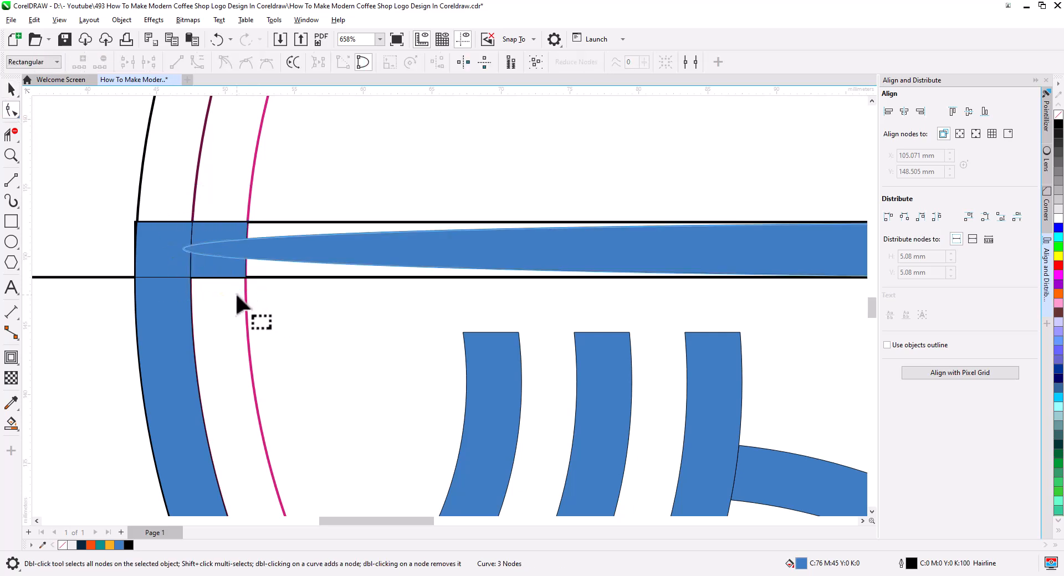
{"action": "left_click", "coordinate": [9, 95]}
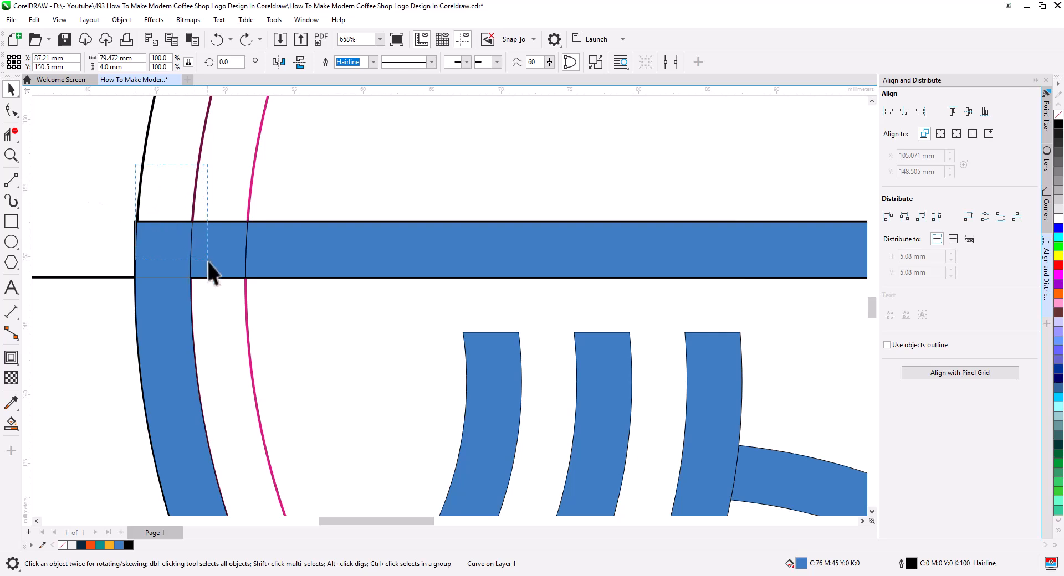
{"action": "left_click_drag", "start_coordinate": [232, 277], "coordinate": [231, 278]}
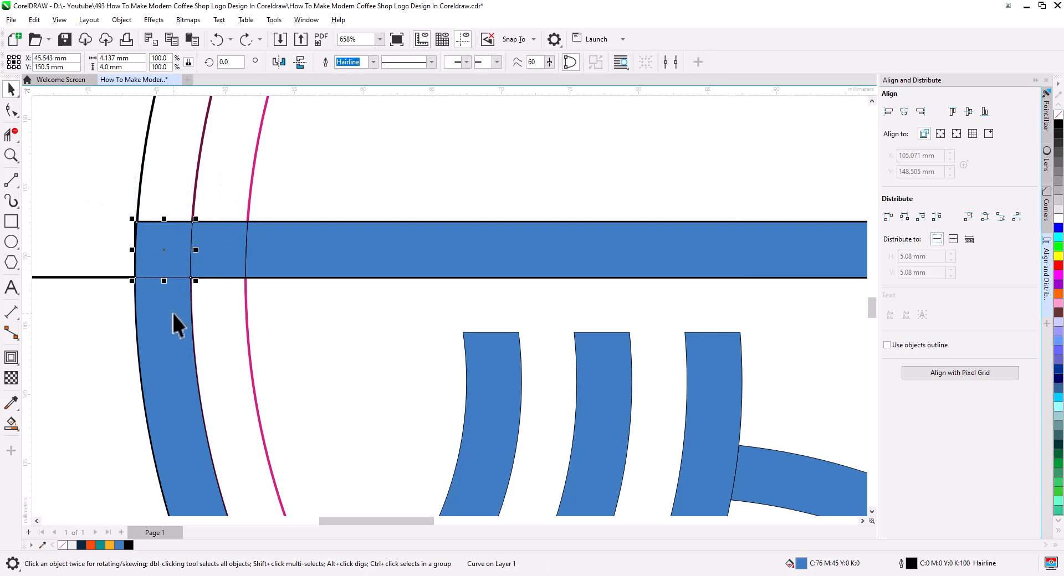
{"action": "left_click_drag", "start_coordinate": [224, 261], "coordinate": [233, 313]}
{"action": "left_click", "coordinate": [226, 261], "text": "shift"}
{"action": "left_click_drag", "start_coordinate": [226, 262], "coordinate": [178, 198]}
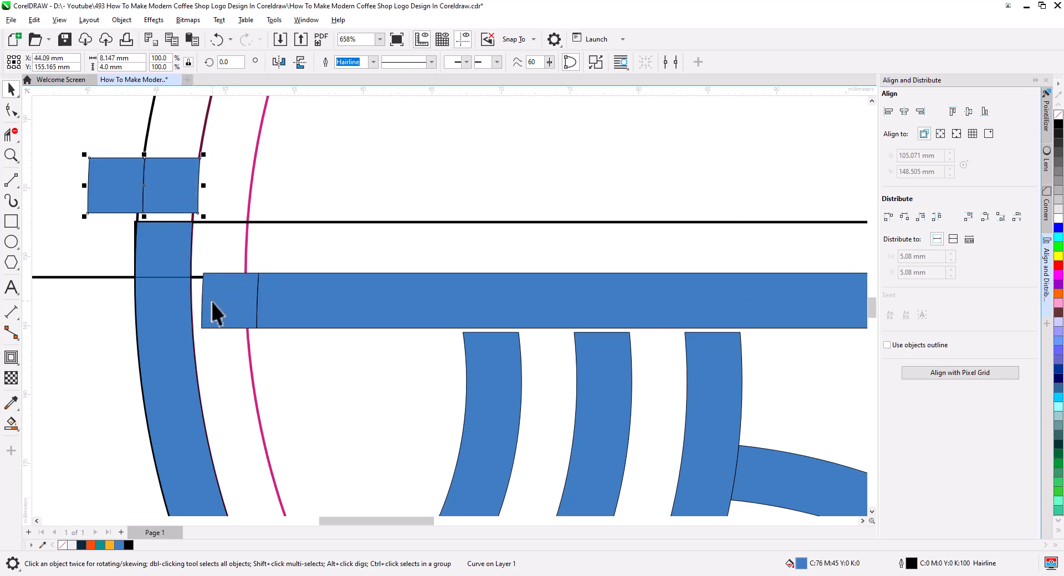
{"action": "key", "text": "ctrl+z"}
{"action": "key", "text": "ctrl+z"}
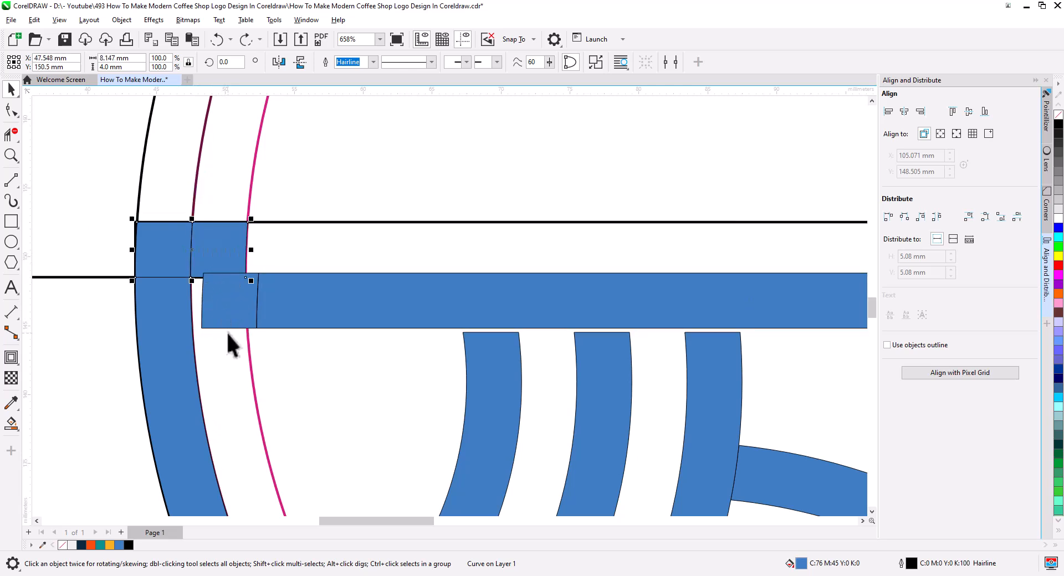
Delete the small blue pieces at the long bar's left end where it overlaps the ring
{"action": "left_click", "coordinate": [174, 341], "text": "shift"}
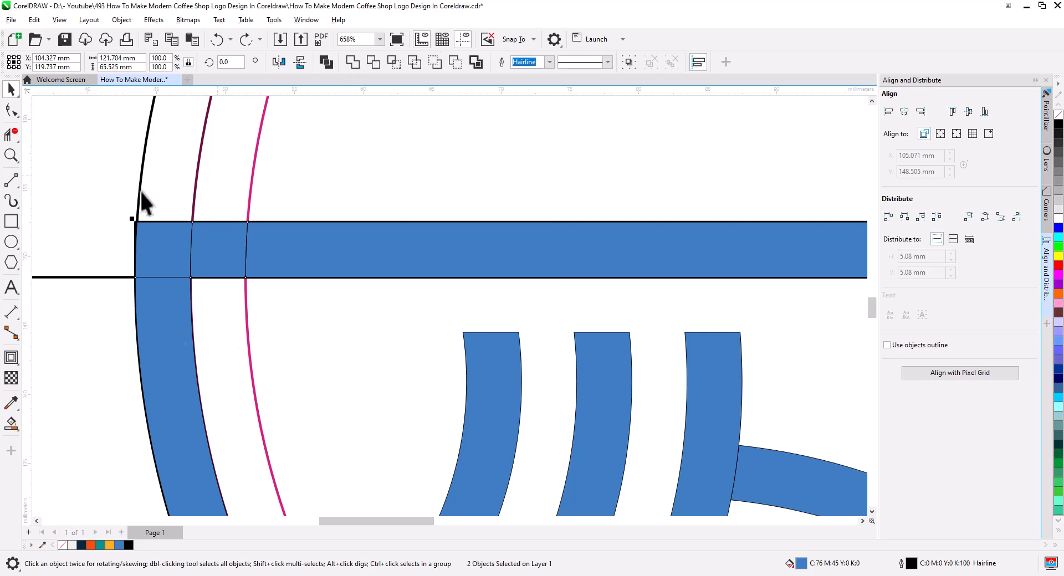
{"action": "left_click_drag", "start_coordinate": [107, 202], "coordinate": [294, 309]}
{"action": "key", "text": "Delete"}
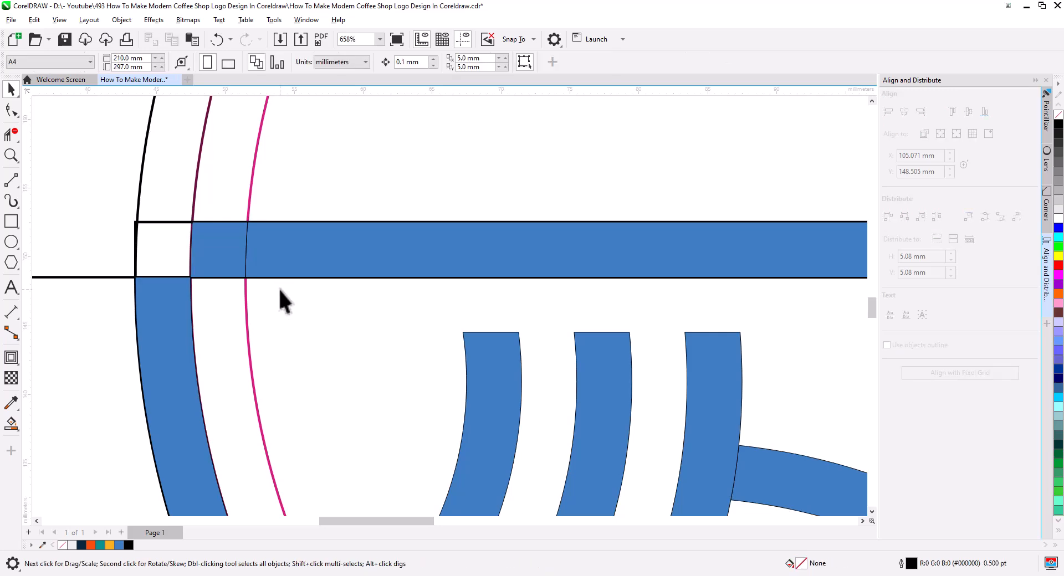
Smart Fill the empty corner between the ring and the long bar with blue, and weld it to the ring-and-bar shape
{"action": "left_click", "coordinate": [162, 287]}
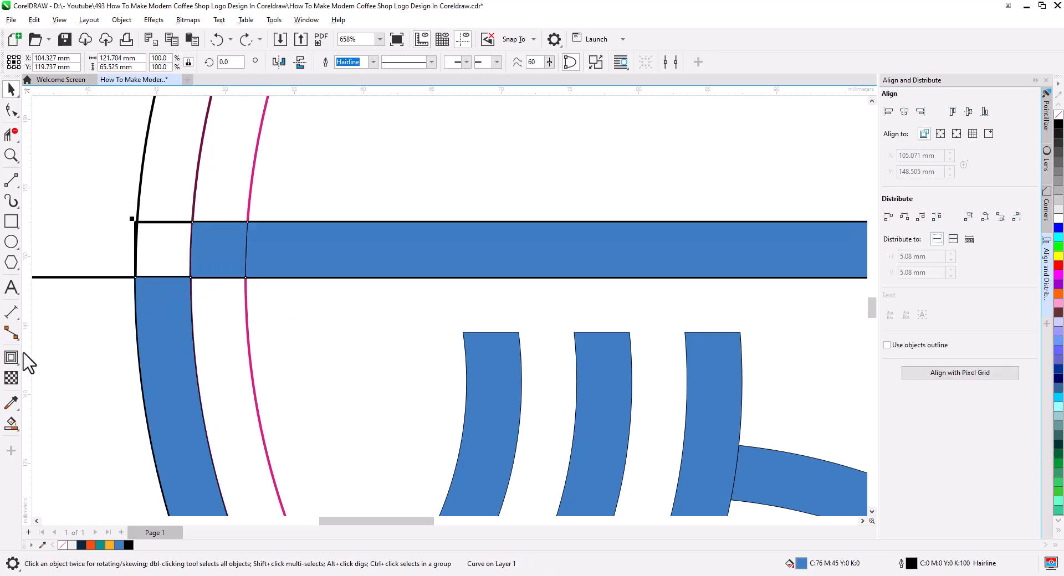
{"action": "left_click", "coordinate": [166, 268]}
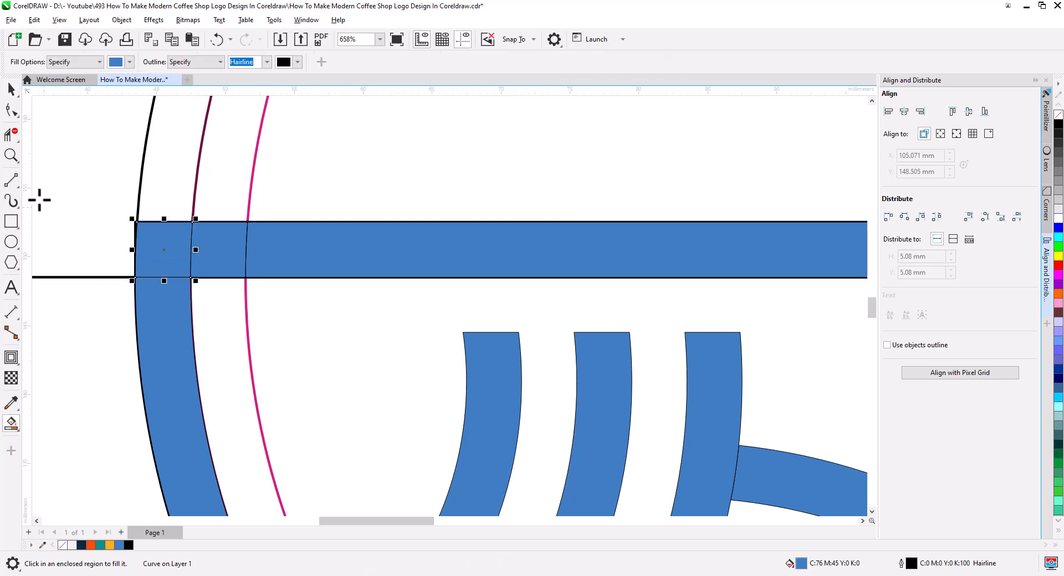
{"action": "left_click", "coordinate": [10, 90]}
{"action": "left_click", "coordinate": [188, 244], "text": "shift"}
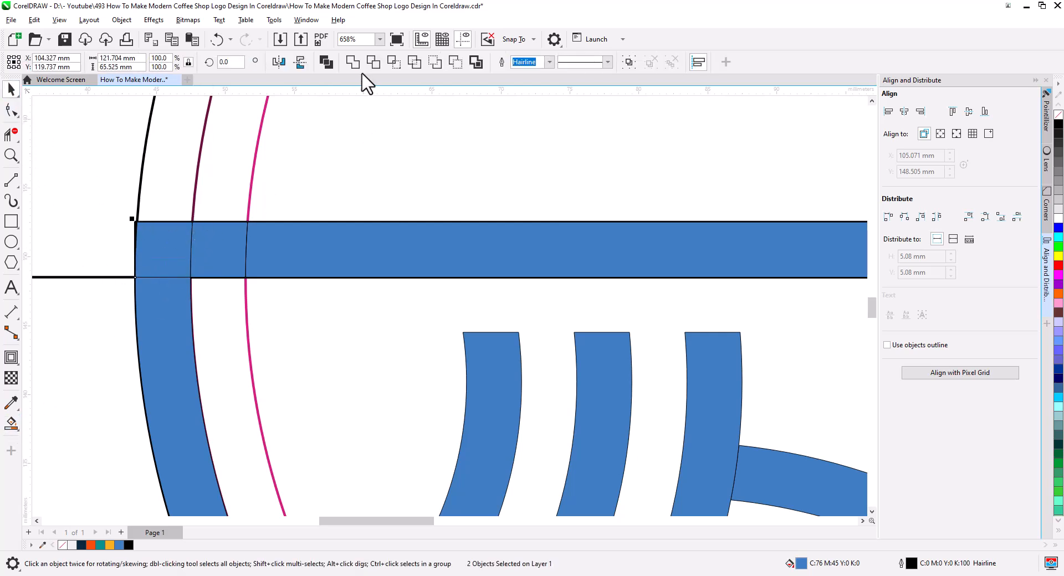
{"action": "left_click", "coordinate": [353, 62]}
{"action": "left_click", "coordinate": [119, 189]}
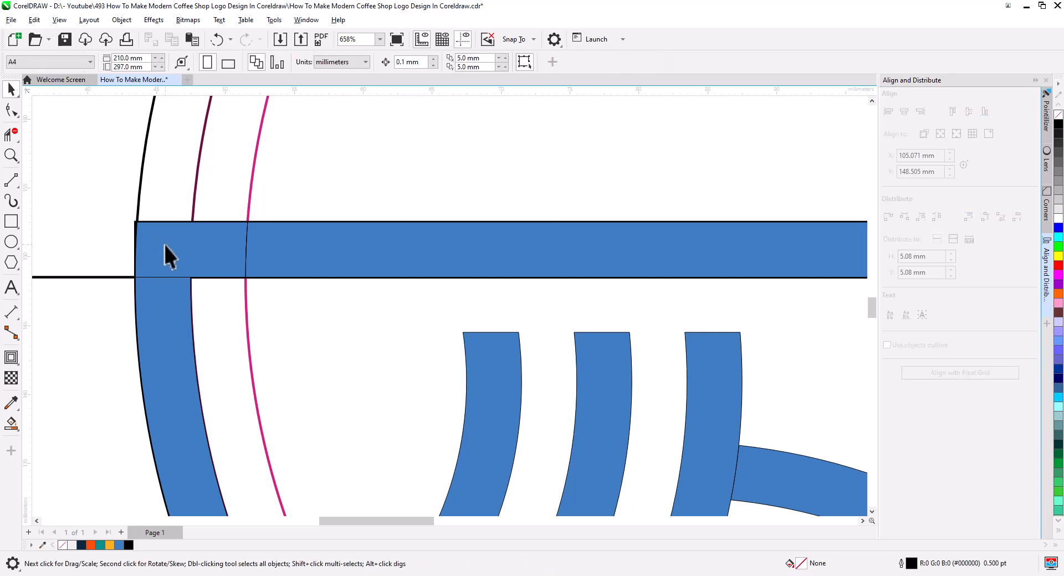
Break the welded ring-and-bar curve apart
{"action": "left_click", "coordinate": [165, 254]}
{"action": "right_click", "coordinate": [173, 244]}
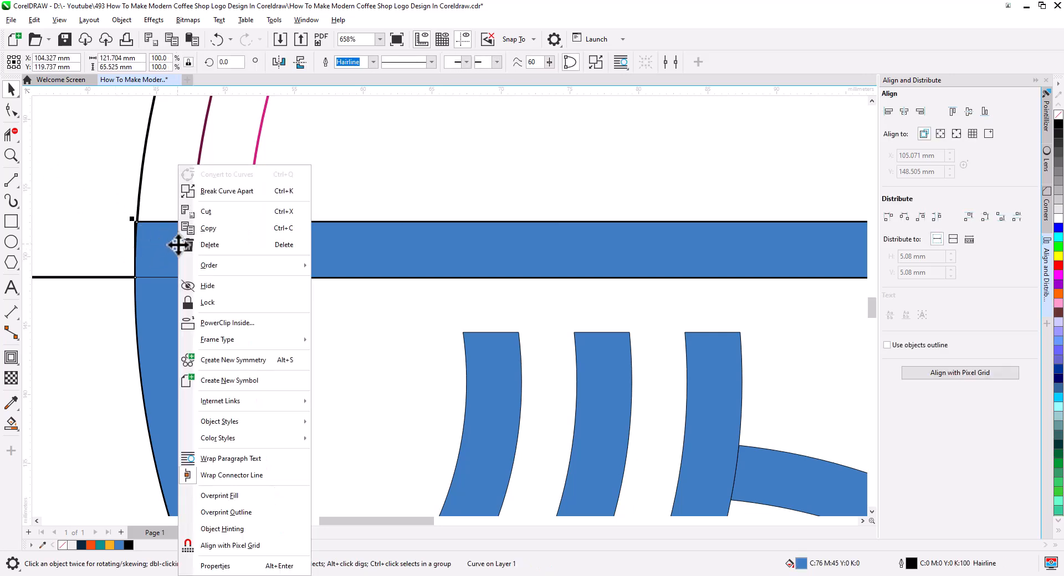
{"action": "left_click", "coordinate": [238, 124]}
{"action": "left_click", "coordinate": [133, 188]}
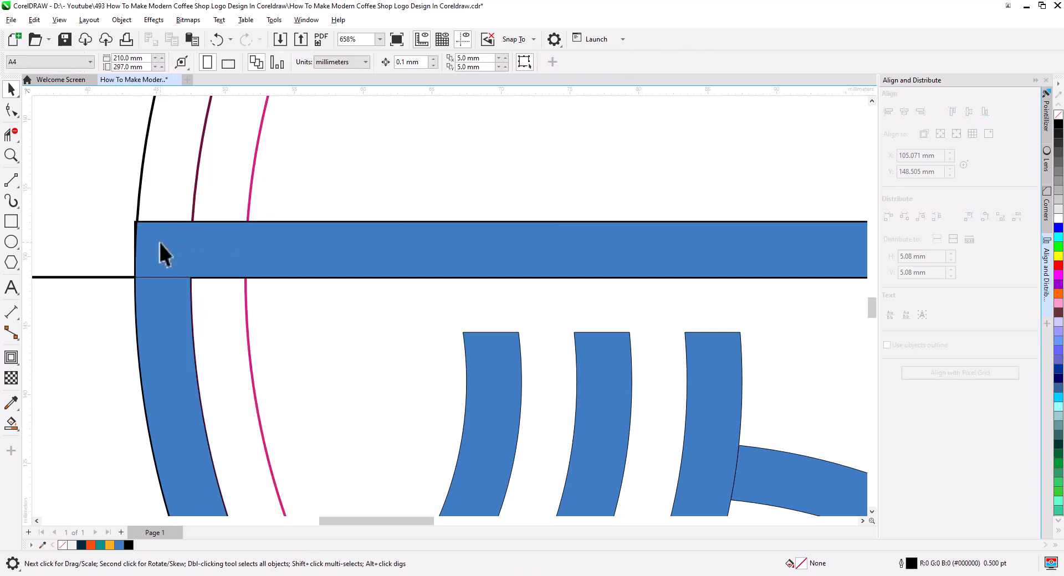
{"action": "left_click", "coordinate": [184, 291]}
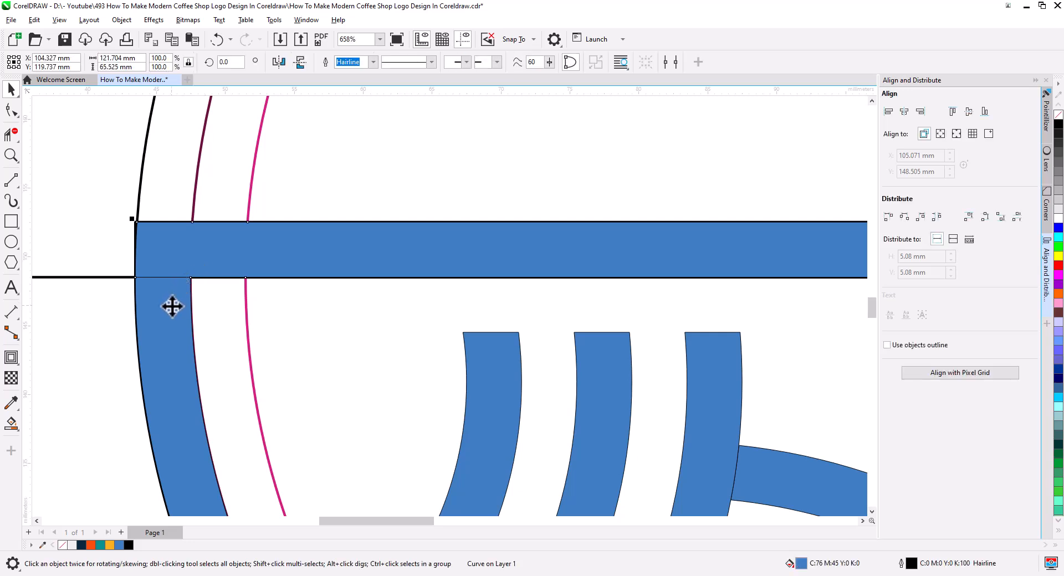
{"action": "left_click_drag", "start_coordinate": [167, 308], "coordinate": [136, 241]}
{"action": "key", "text": "ctrl+z"}
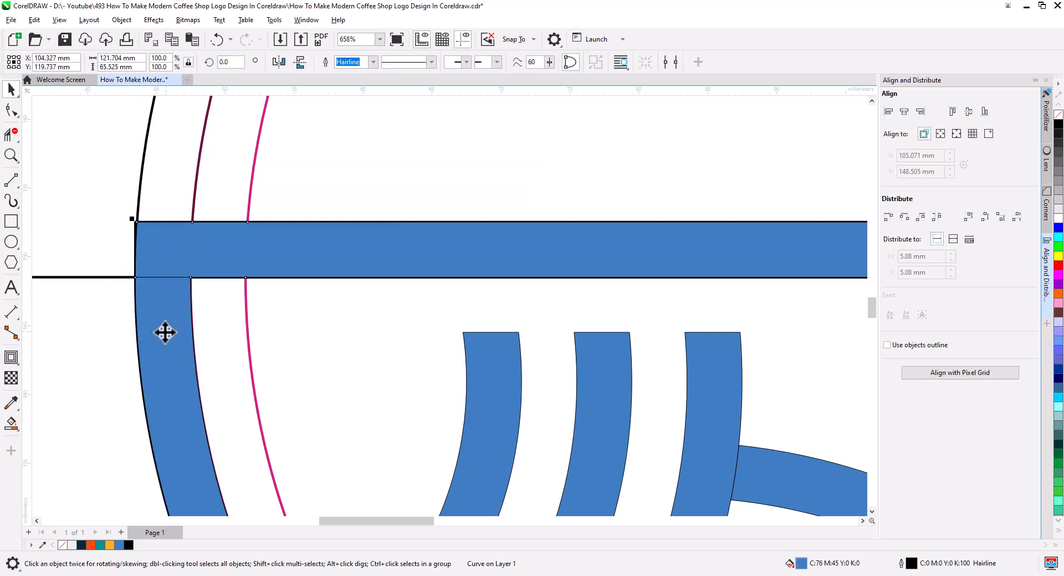
{"action": "right_click", "coordinate": [164, 332]}
{"action": "key", "text": "Escape"}
{"action": "key", "text": "Escape"}
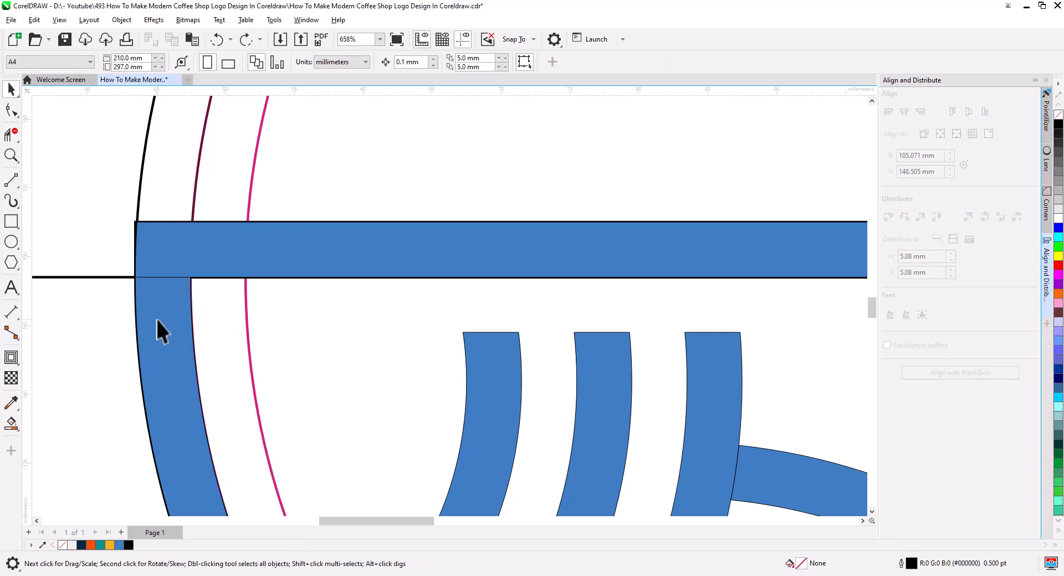
Try adding a node on the seam between the ring and the bar and moving it upward
{"action": "left_click", "coordinate": [11, 110]}
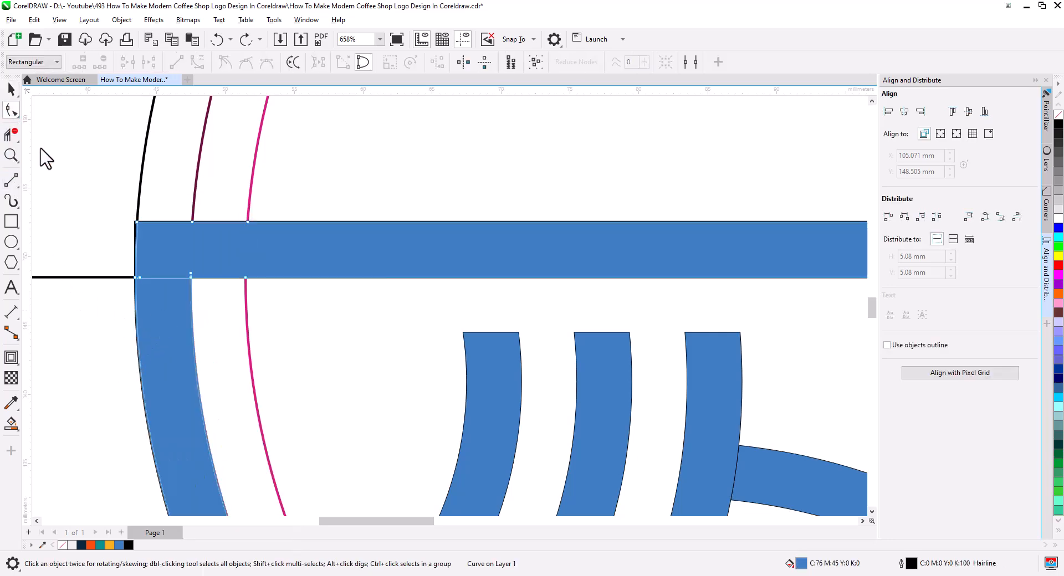
{"action": "double_click", "coordinate": [168, 277]}
{"action": "left_click_drag", "start_coordinate": [168, 277], "coordinate": [124, 277]}
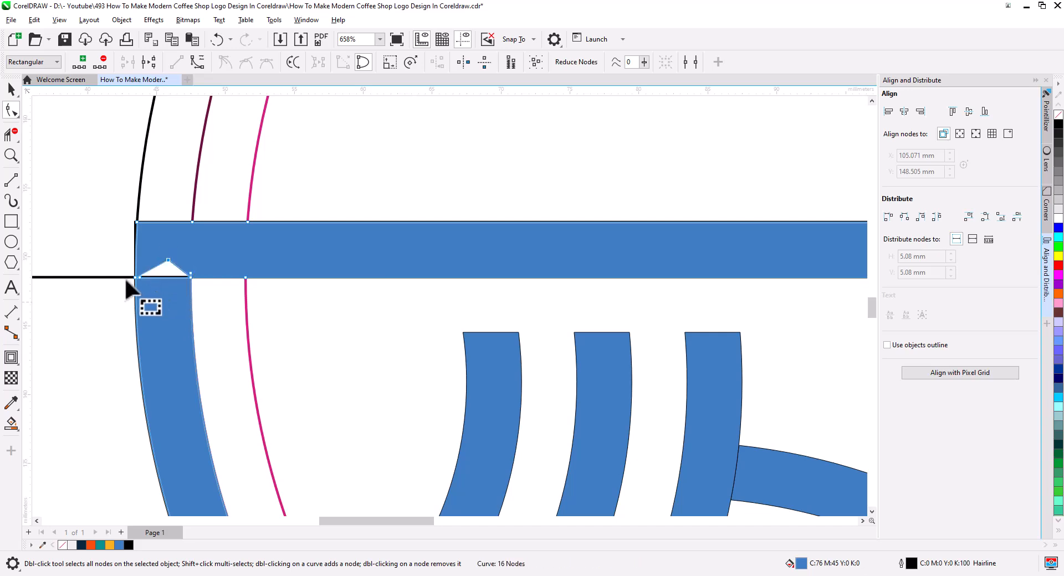
Apply the Weld shaping operation to the ring-and-bar curve to remove its leftover internal seam
{"action": "left_click", "coordinate": [11, 89]}
{"action": "left_click", "coordinate": [121, 20]}
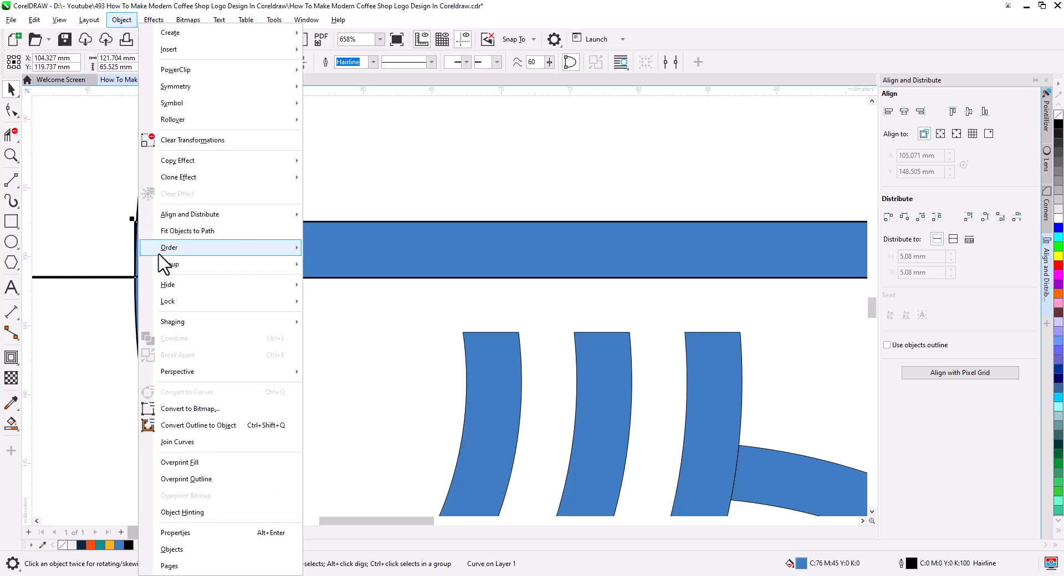
{"action": "mouse_move", "coordinate": [211, 324]}
{"action": "left_click", "coordinate": [339, 324]}
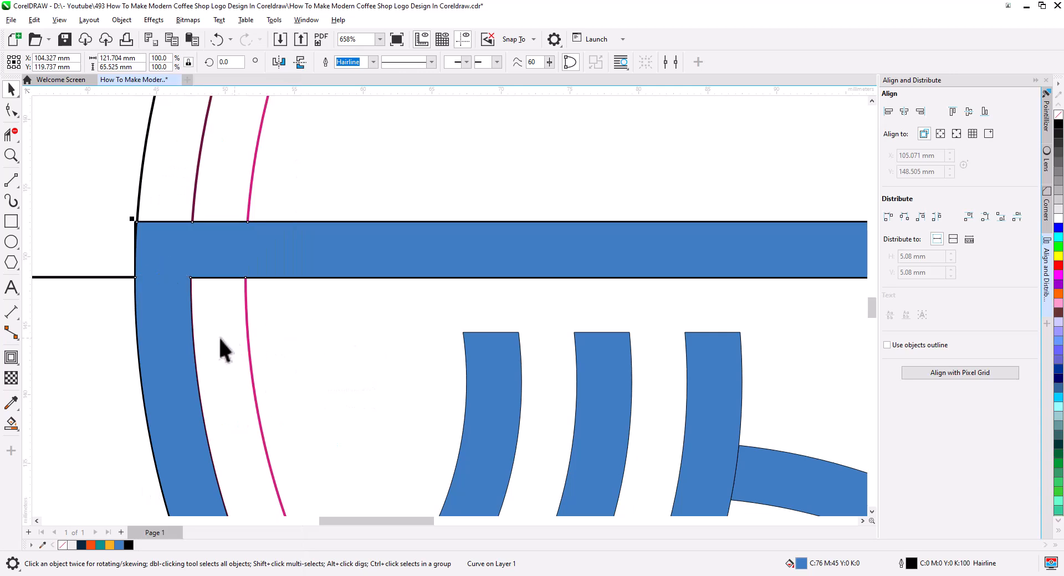
{"action": "key", "text": "Escape"}
Remove the line segments crossing the lower right handle band and the handle's short horizontal bar with Virtual Segment Delete
{"action": "scroll", "coordinate": [282, 315], "scroll_direction": "down", "scroll_amount": 4}
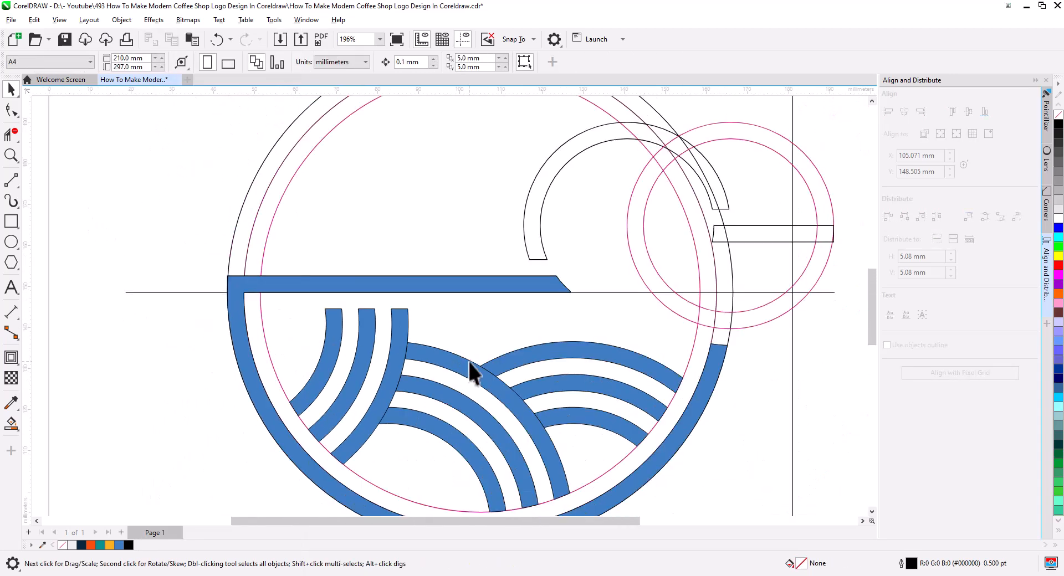
{"action": "left_click_drag", "start_coordinate": [511, 368], "coordinate": [388, 360]}
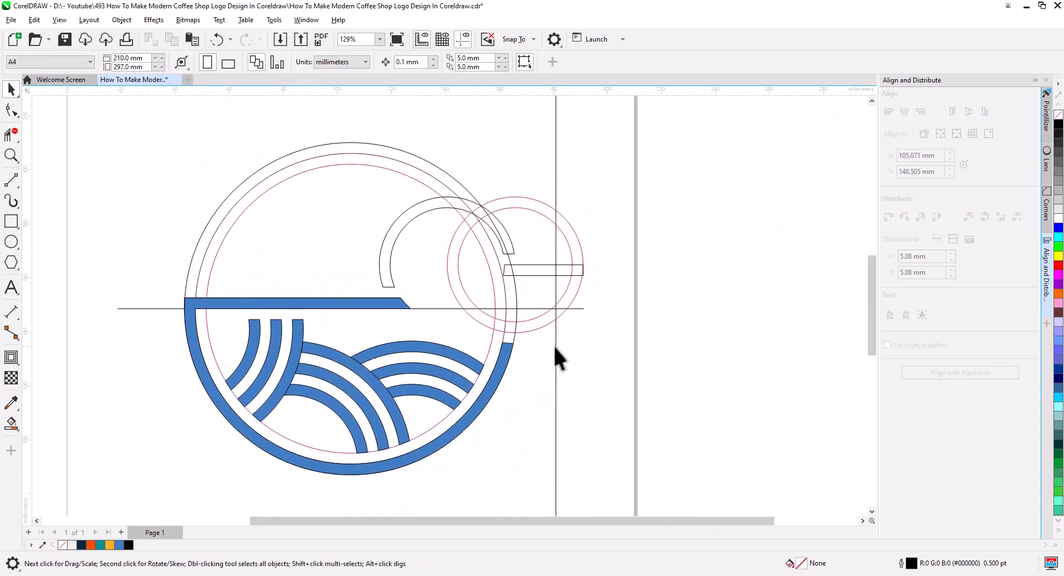
{"action": "scroll", "coordinate": [554, 355], "scroll_direction": "up", "scroll_amount": 5}
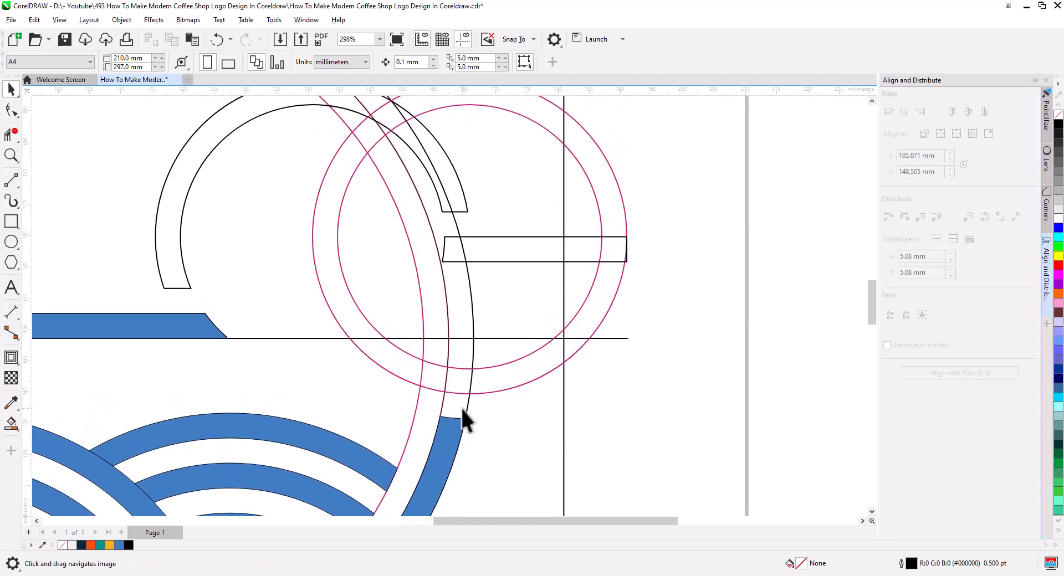
{"action": "left_click", "coordinate": [460, 407]}
{"action": "key", "text": "Delete"}
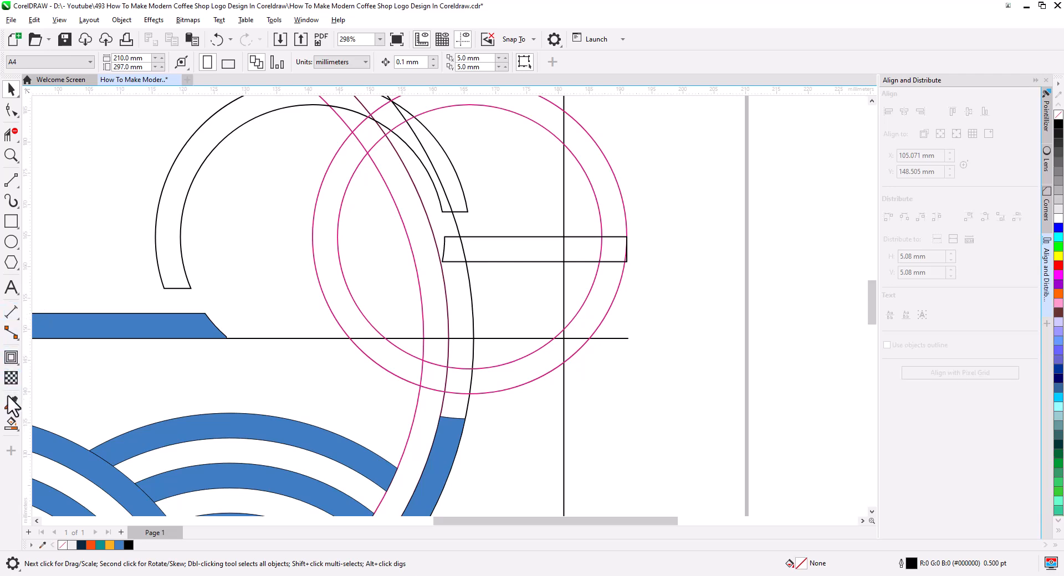
{"action": "left_click", "coordinate": [11, 423]}
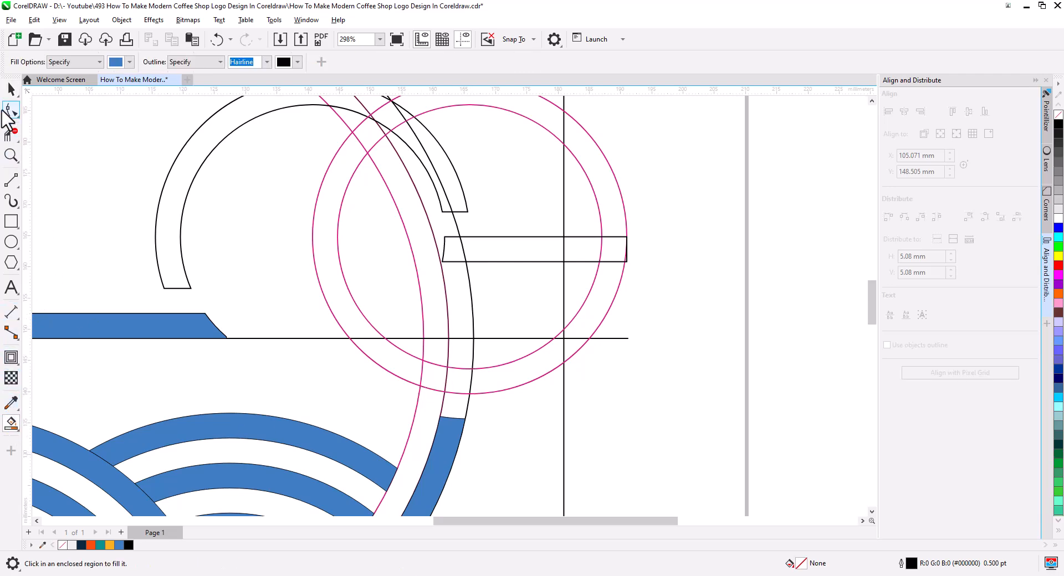
{"action": "left_click", "coordinate": [11, 134]}
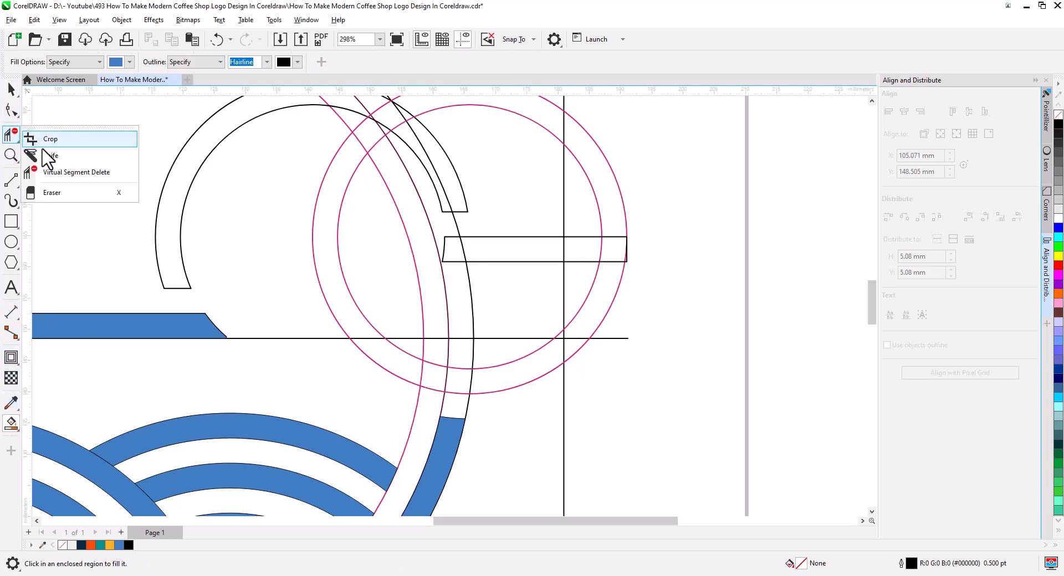
{"action": "left_click", "coordinate": [55, 174]}
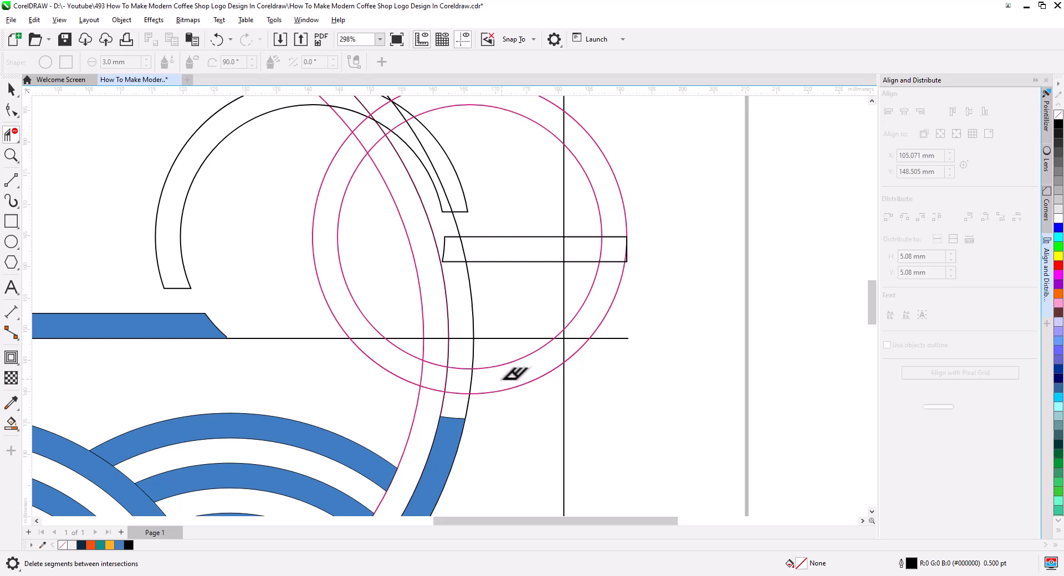
{"action": "left_click", "coordinate": [566, 349]}
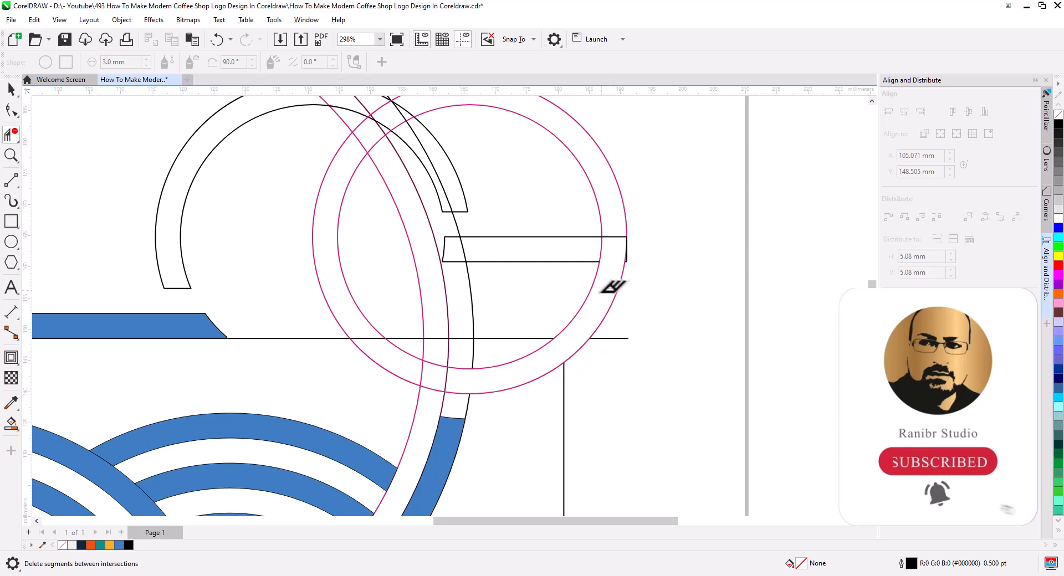
{"action": "left_click", "coordinate": [465, 250]}
Smart Fill the handle's short bar and the connected lower right arc with blue and a hairline outline
{"action": "left_click", "coordinate": [11, 422]}
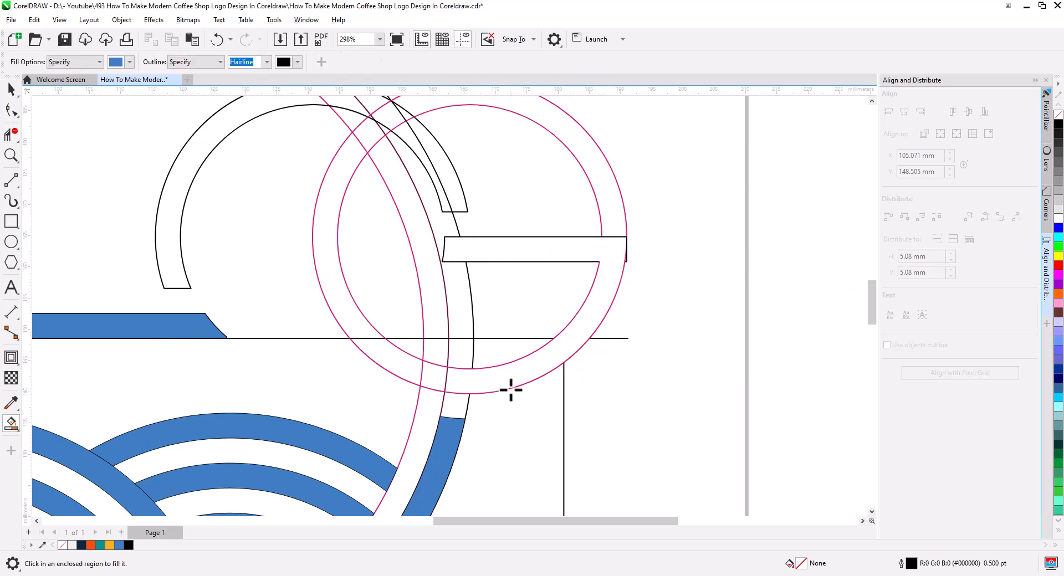
{"action": "left_click", "coordinate": [465, 382]}
{"action": "left_click", "coordinate": [11, 90]}
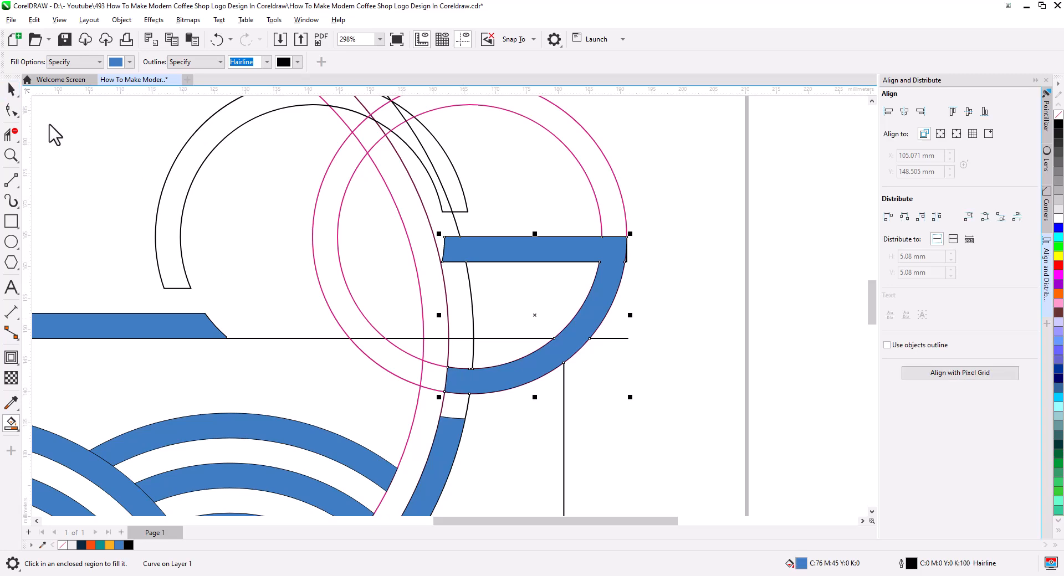
Draw a rectangle just above the long horizontal blue bar and set its height to 4 mm with locked proportions
{"action": "scroll", "coordinate": [413, 297], "scroll_direction": "down", "scroll_amount": 4}
{"action": "left_click_drag", "start_coordinate": [448, 370], "coordinate": [524, 333]}
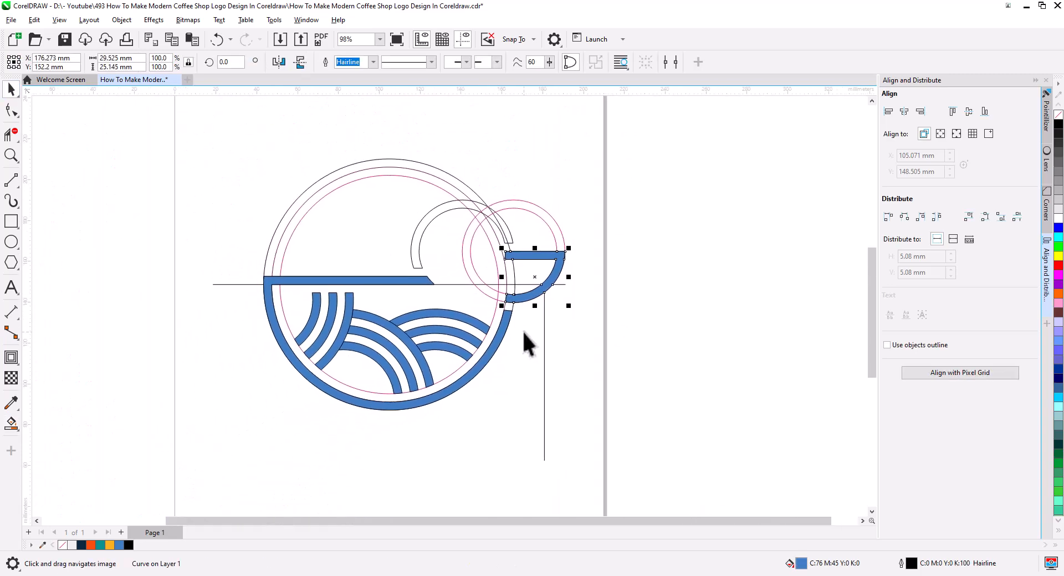
{"action": "left_click", "coordinate": [588, 320]}
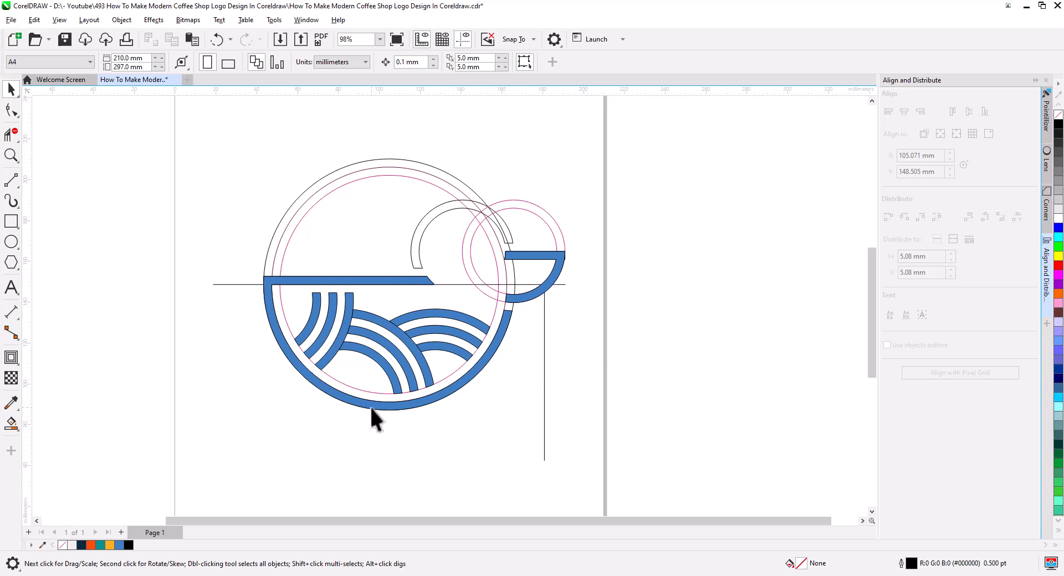
{"action": "left_click_drag", "start_coordinate": [302, 331], "coordinate": [312, 370]}
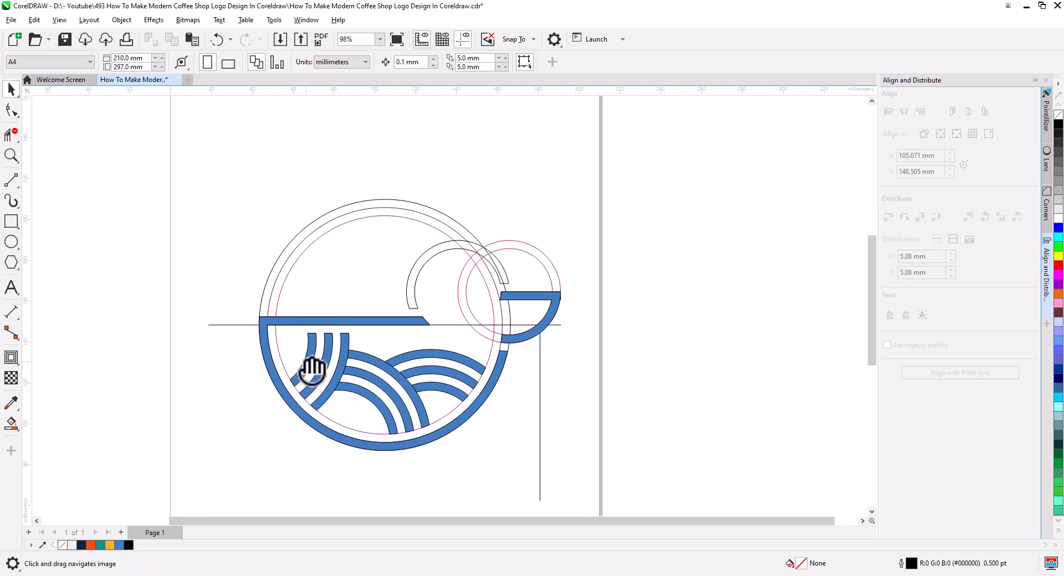
{"action": "scroll", "coordinate": [340, 351], "scroll_direction": "up", "scroll_amount": 2}
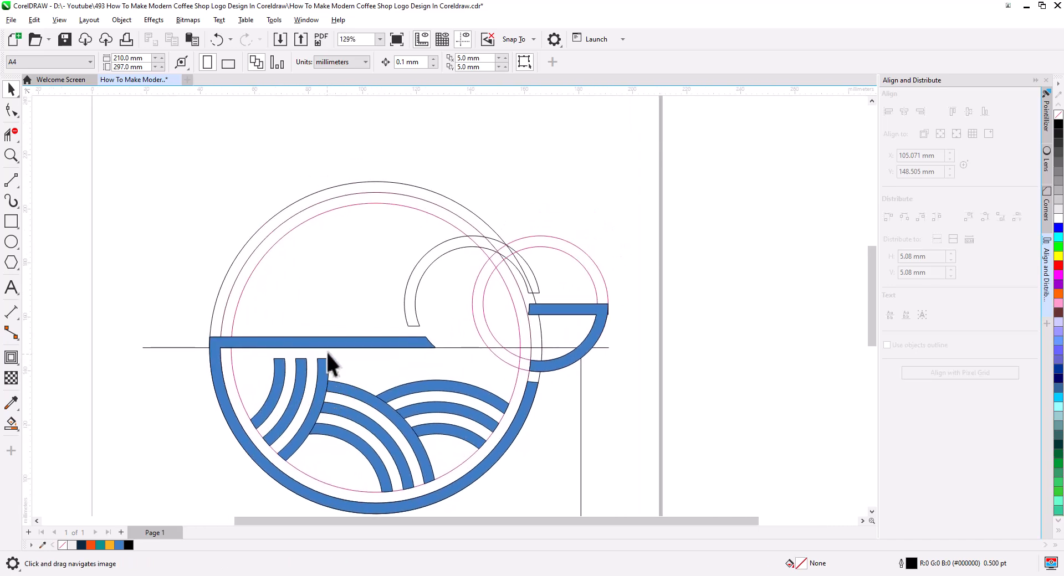
{"action": "left_click", "coordinate": [11, 221]}
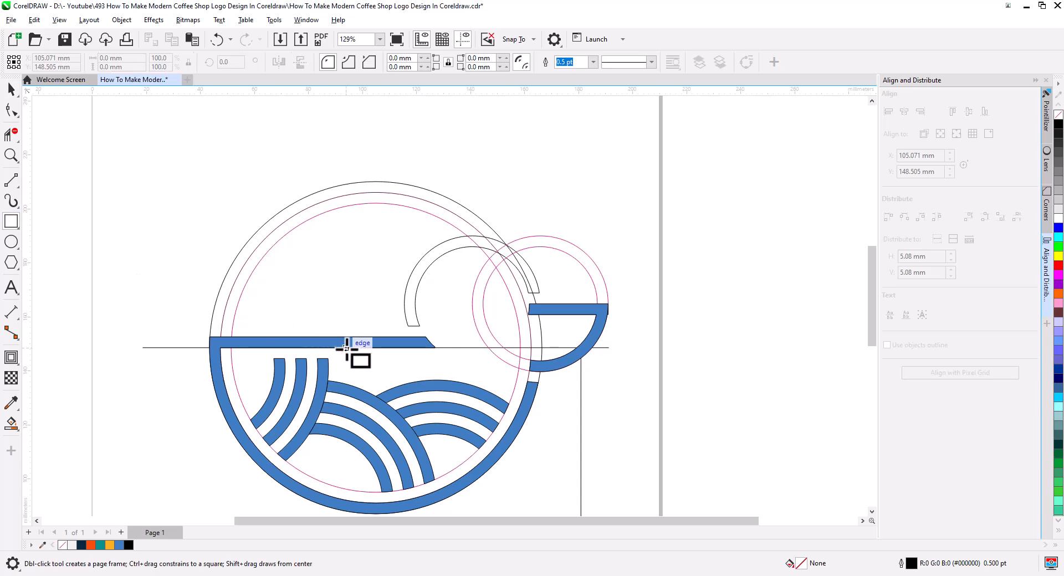
{"action": "left_click_drag", "start_coordinate": [344, 337], "coordinate": [282, 319]}
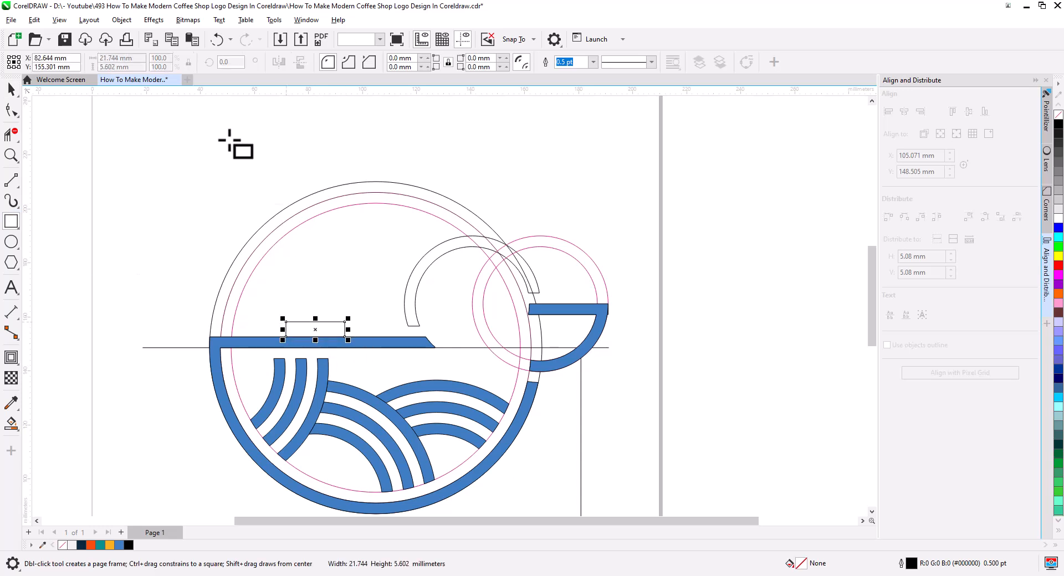
{"action": "double_click", "coordinate": [109, 66]}
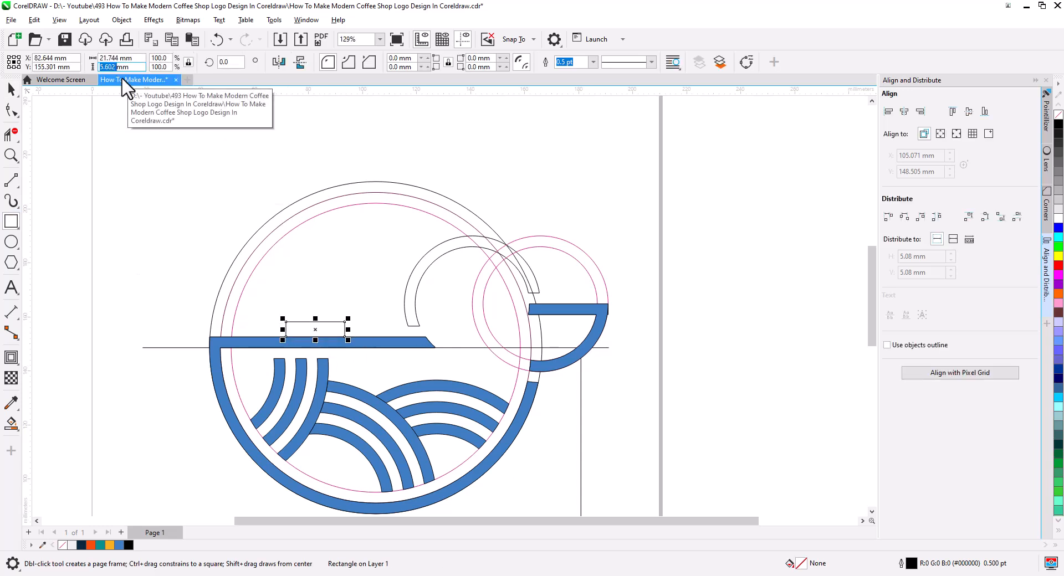
{"action": "key", "text": "Return"}
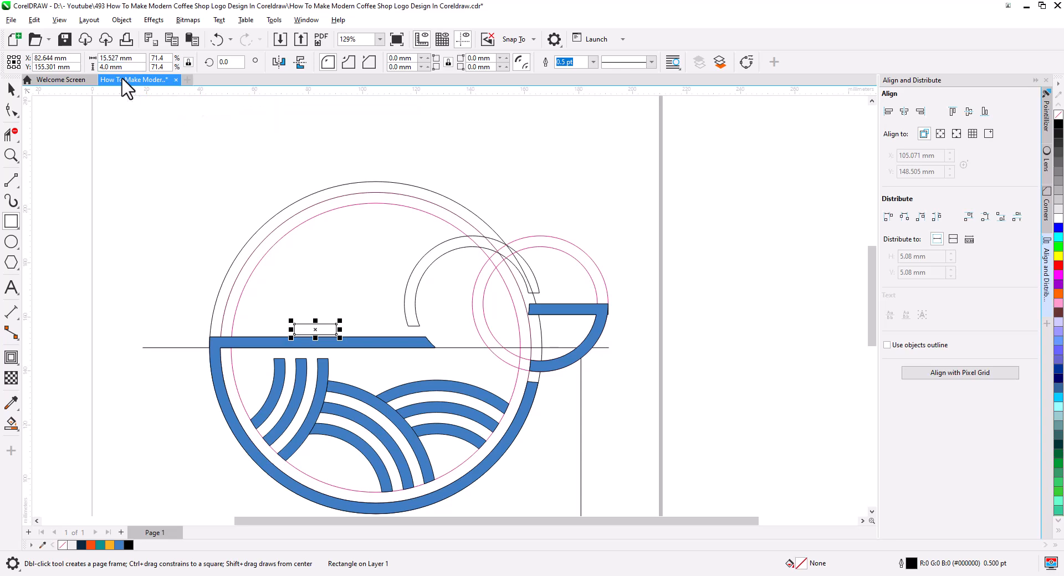
Seat the small rectangle on the blue bar's upper edge and widen it to about 28.7 mm
{"action": "left_click", "coordinate": [11, 88]}
{"action": "scroll", "coordinate": [319, 335], "scroll_direction": "up", "scroll_amount": 3}
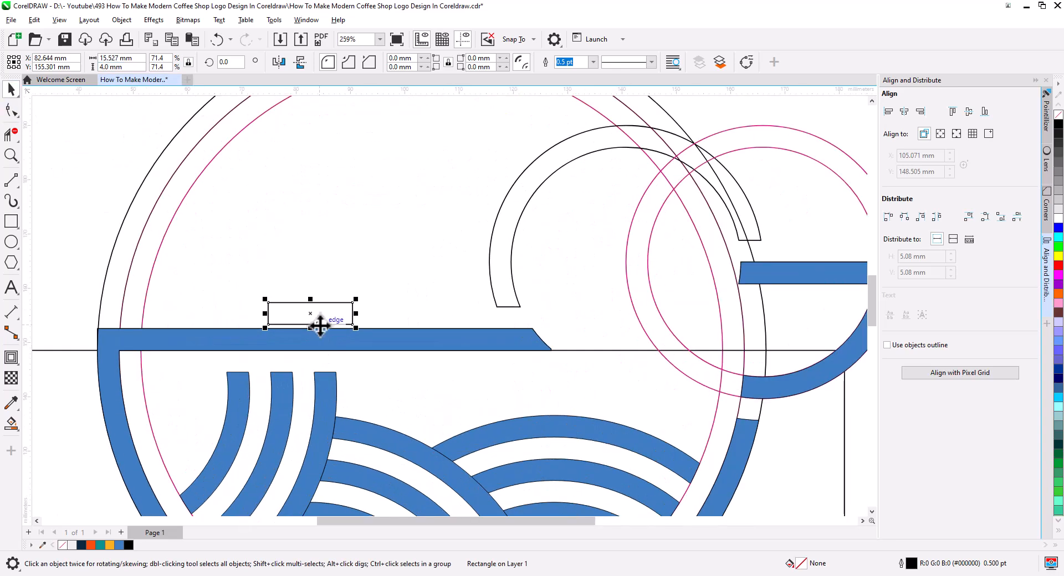
{"action": "left_click_drag", "start_coordinate": [320, 326], "coordinate": [348, 347]}
{"action": "scroll", "coordinate": [338, 319], "scroll_direction": "down", "scroll_amount": 2}
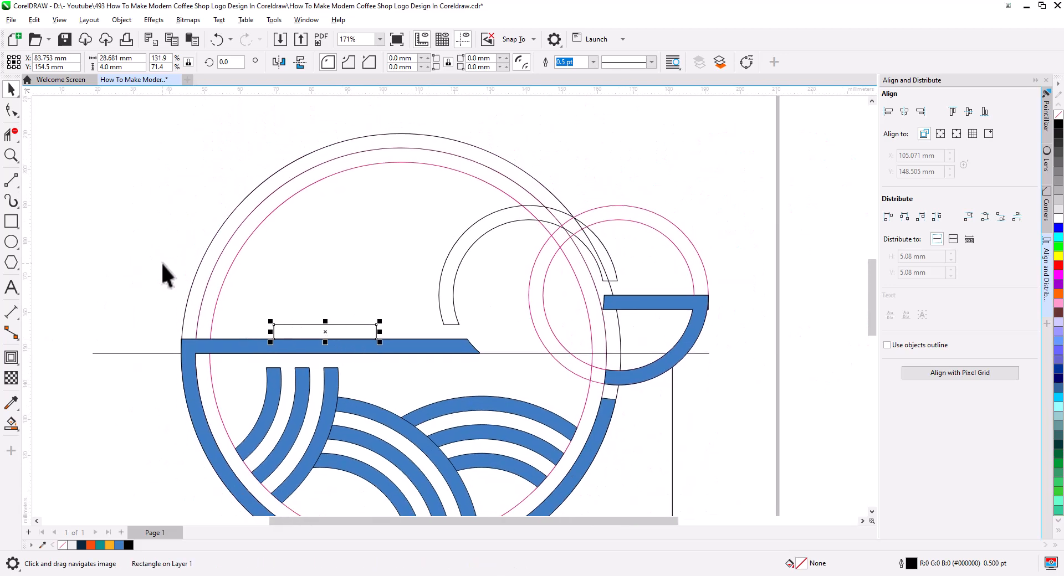
Draw a tall narrow rectangle outside the large ring and set its width to 4 mm with locked proportions
{"action": "left_click", "coordinate": [11, 221]}
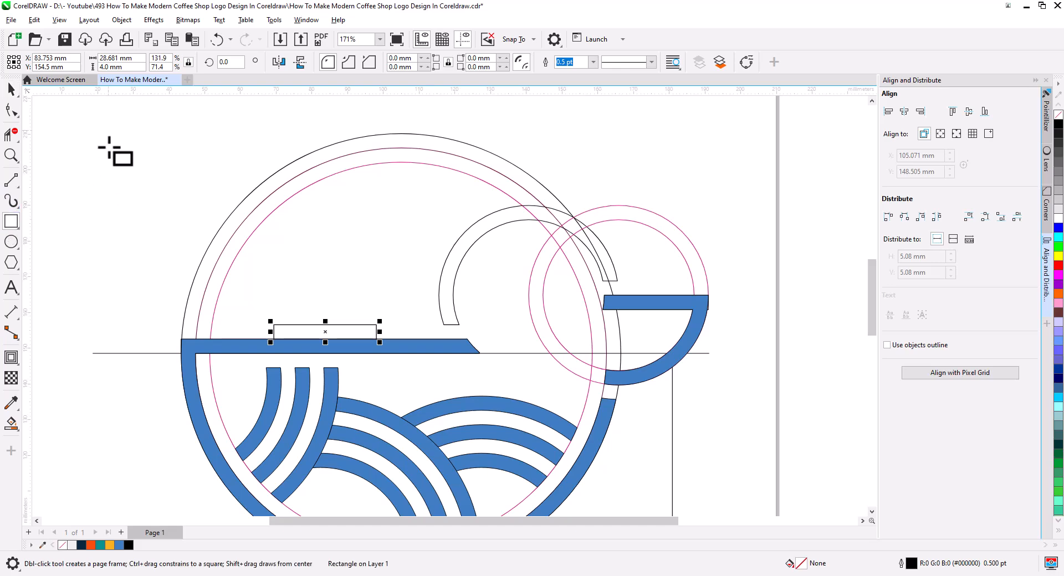
{"action": "left_click_drag", "start_coordinate": [108, 131], "coordinate": [125, 314]}
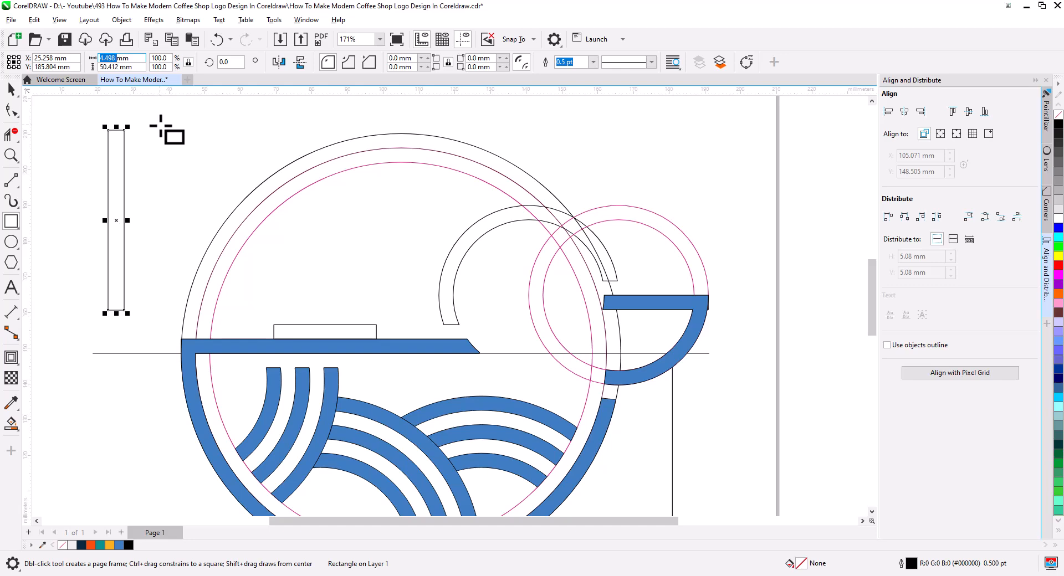
{"action": "key", "text": "Return"}
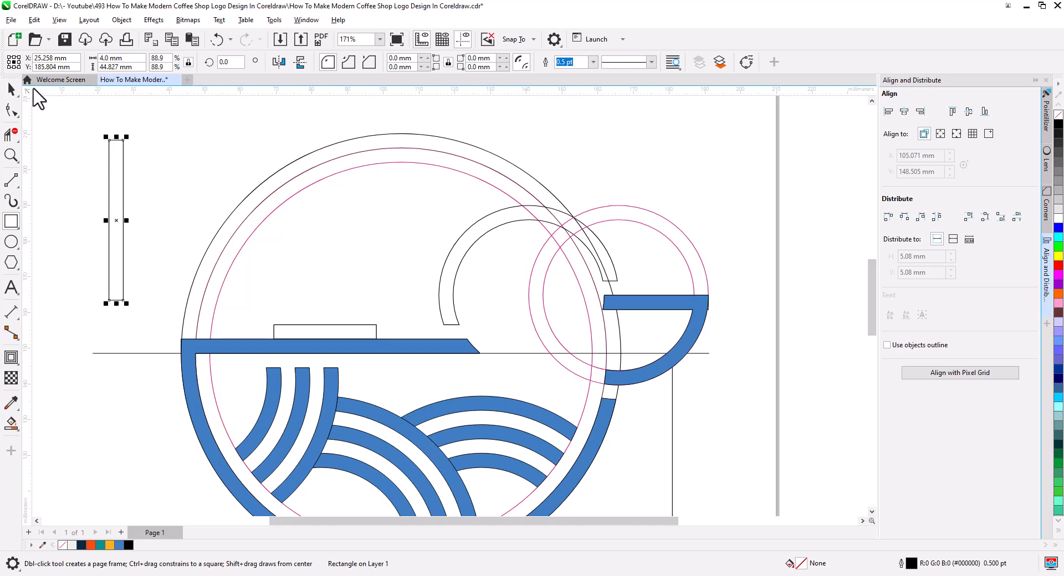
Place the tall rectangle upright on the small rectangle and stretch it upward to about 82.6 mm tall
{"action": "scroll", "coordinate": [429, 321], "scroll_direction": "down", "scroll_amount": 4}
{"action": "left_click_drag", "start_coordinate": [413, 322], "coordinate": [406, 353]}
{"action": "key", "text": "space"}
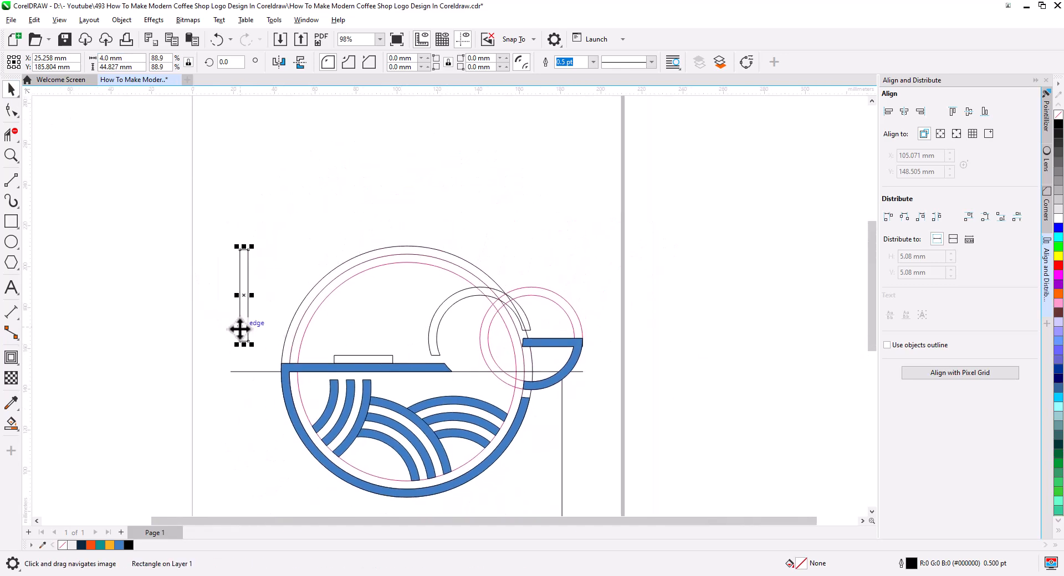
{"action": "left_click_drag", "start_coordinate": [245, 331], "coordinate": [356, 363]}
{"action": "left_click_drag", "start_coordinate": [353, 259], "coordinate": [352, 208]}
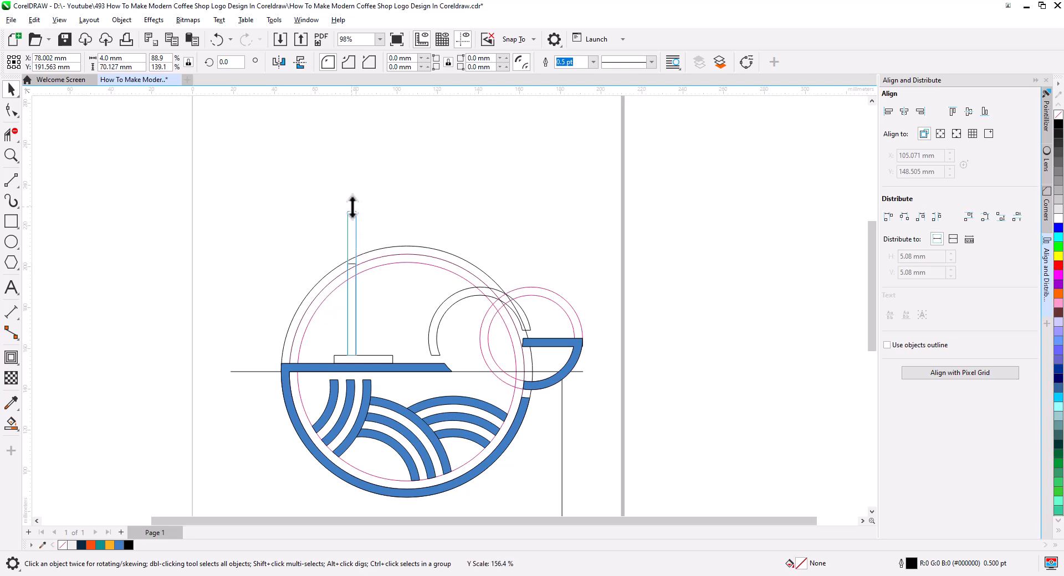
{"action": "left_click_drag", "start_coordinate": [352, 183], "coordinate": [353, 187]}
Rotate the tall bar by 30 degrees and move it so its lower end overlaps the small rectangle
{"action": "left_click", "coordinate": [352, 187]}
{"action": "left_click_drag", "start_coordinate": [344, 184], "coordinate": [308, 219]}
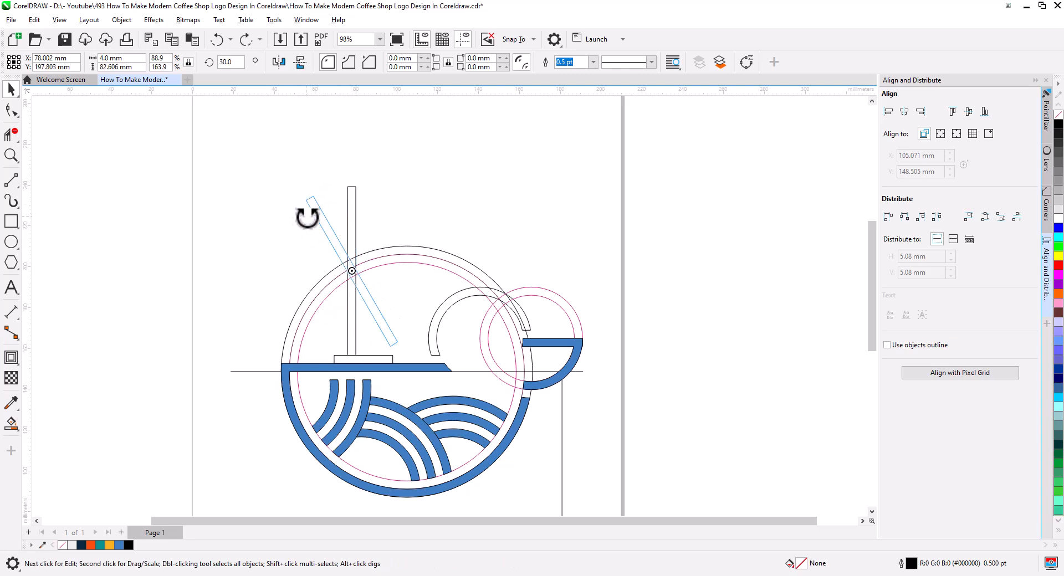
{"action": "left_click", "coordinate": [350, 292]}
{"action": "left_click_drag", "start_coordinate": [373, 310], "coordinate": [341, 338]}
{"action": "scroll", "coordinate": [344, 361], "scroll_direction": "up", "scroll_amount": 5}
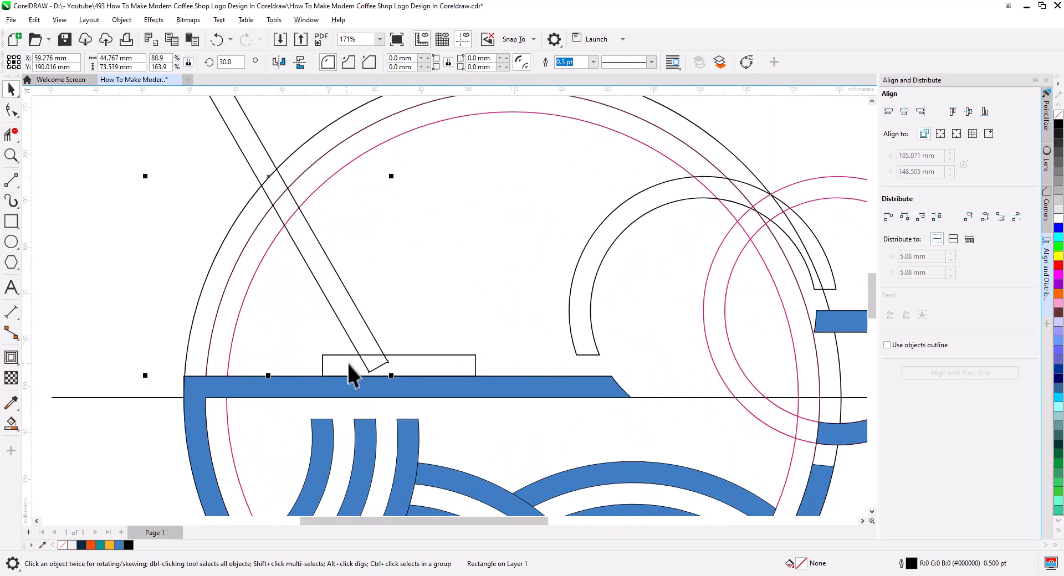
Duplicate the tilted bar to its right, parallel and close alongside the original
{"action": "left_click_drag", "start_coordinate": [395, 363], "coordinate": [434, 364]}
{"action": "left_click", "coordinate": [463, 388]}
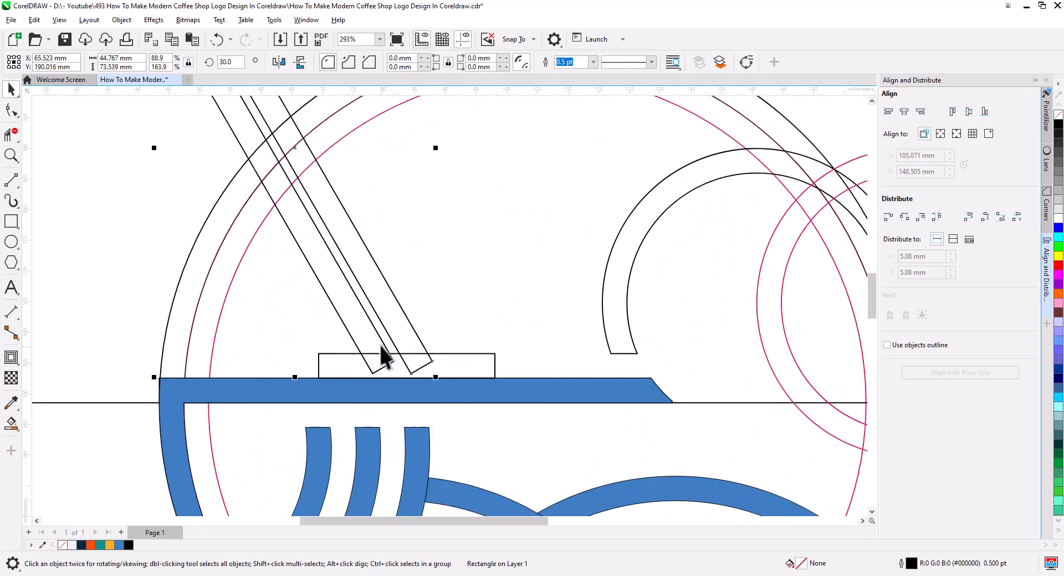
{"action": "left_click_drag", "start_coordinate": [384, 340], "coordinate": [388, 349]}
{"action": "scroll", "coordinate": [419, 291], "scroll_direction": "up", "scroll_amount": 5}
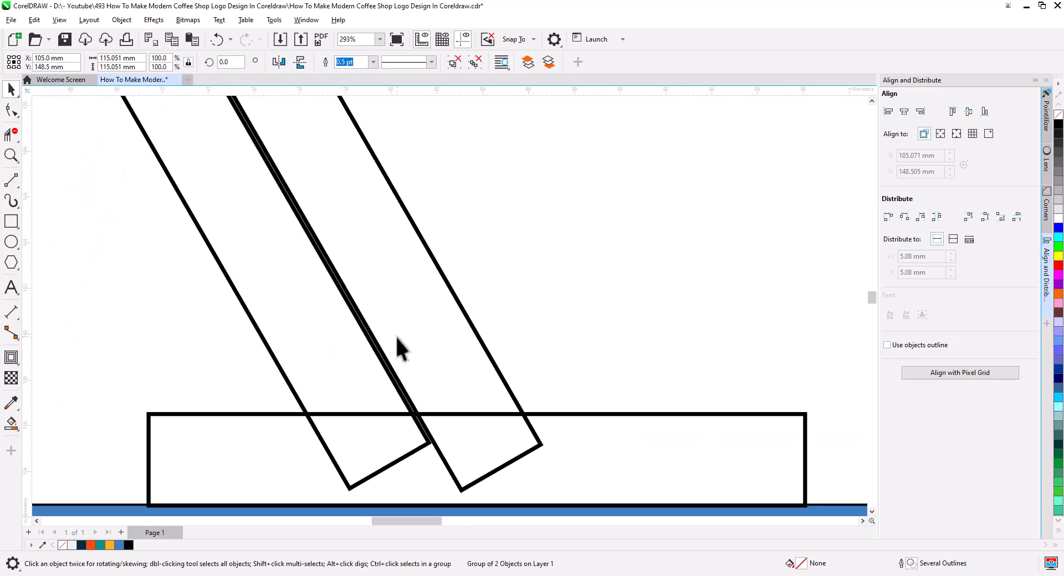
Add a third adjoining copy of the tilted bar and delete the middle one to leave a one-bar gap
{"action": "left_click_drag", "start_coordinate": [383, 352], "coordinate": [480, 344]}
{"action": "left_click", "coordinate": [505, 363]}
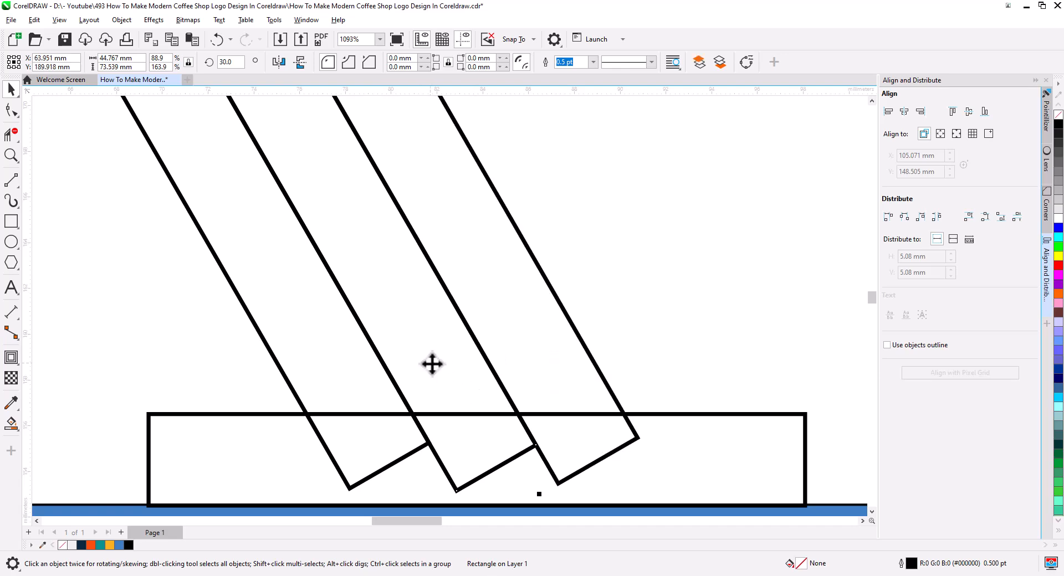
{"action": "left_click", "coordinate": [440, 363]}
{"action": "scroll", "coordinate": [427, 356], "scroll_direction": "down", "scroll_amount": 4}
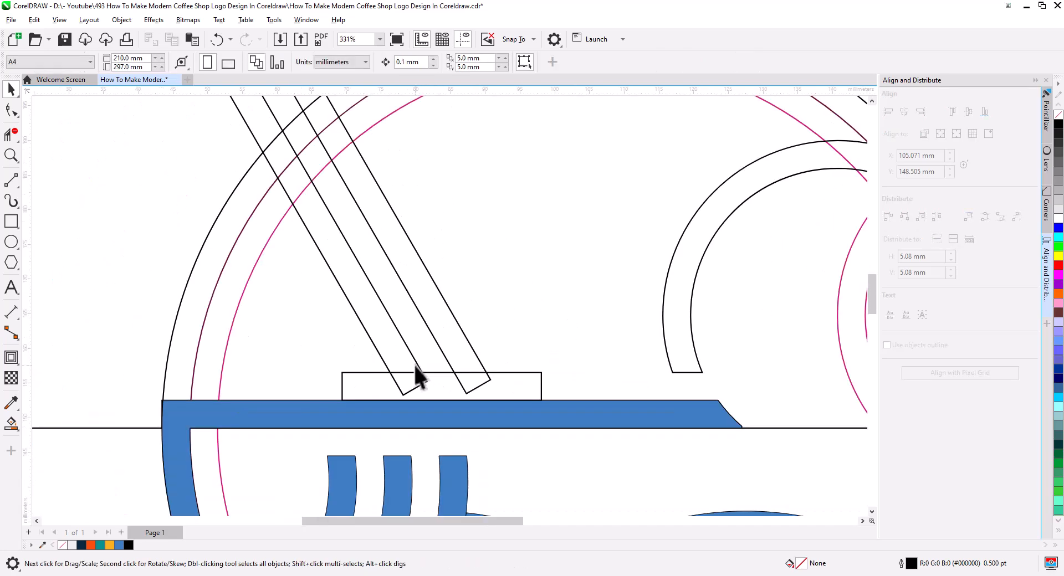
Join the two tilted bars into a single object
{"action": "scroll", "coordinate": [380, 339], "scroll_direction": "down", "scroll_amount": 2}
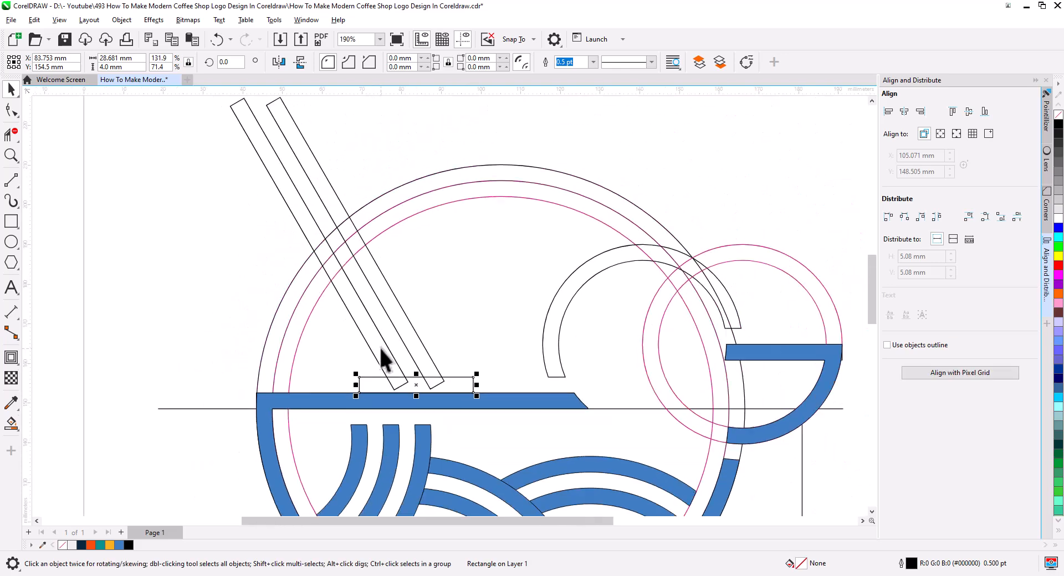
{"action": "left_click_drag", "start_coordinate": [384, 352], "coordinate": [392, 377]}
{"action": "left_click", "coordinate": [402, 331]}
{"action": "left_click", "coordinate": [373, 340], "text": "shift"}
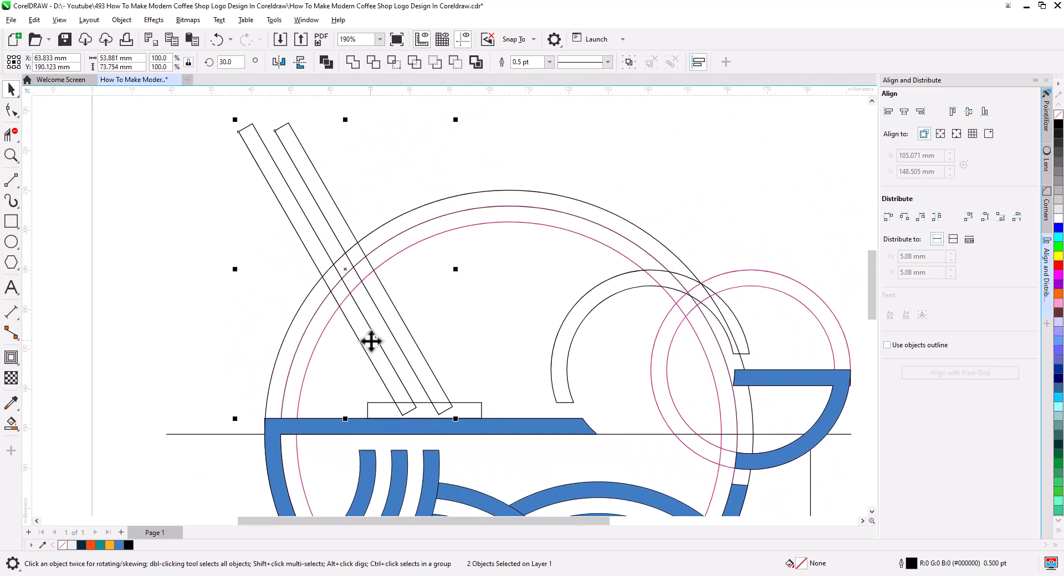
{"action": "left_click", "coordinate": [351, 115]}
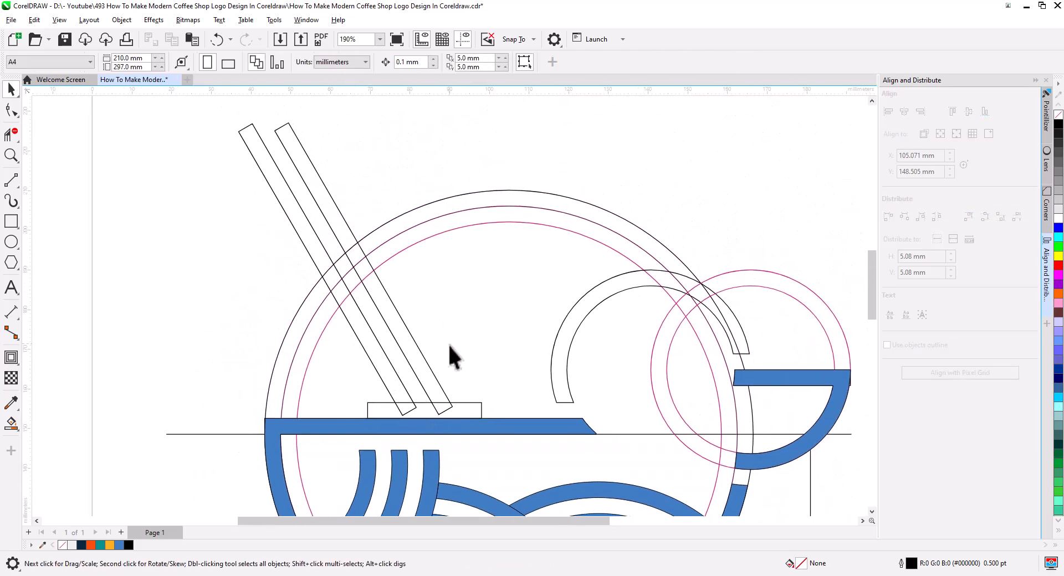
Trim the lower ends of the tilted bars with the small rectangle and delete the rectangle
{"action": "left_click", "coordinate": [464, 408]}
{"action": "left_click", "coordinate": [342, 216], "text": "shift"}
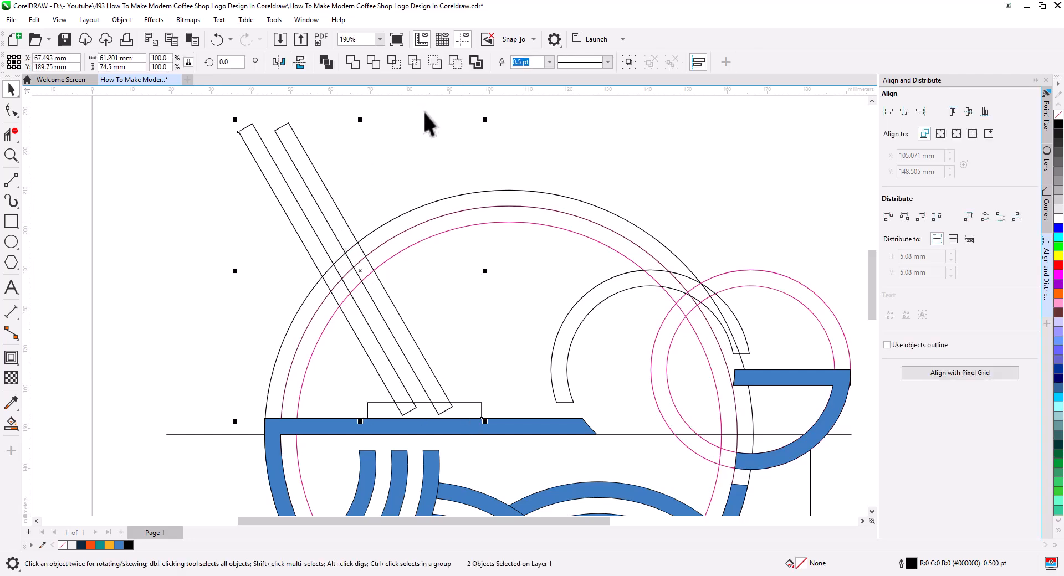
{"action": "left_click", "coordinate": [373, 58]}
{"action": "left_click", "coordinate": [380, 142]}
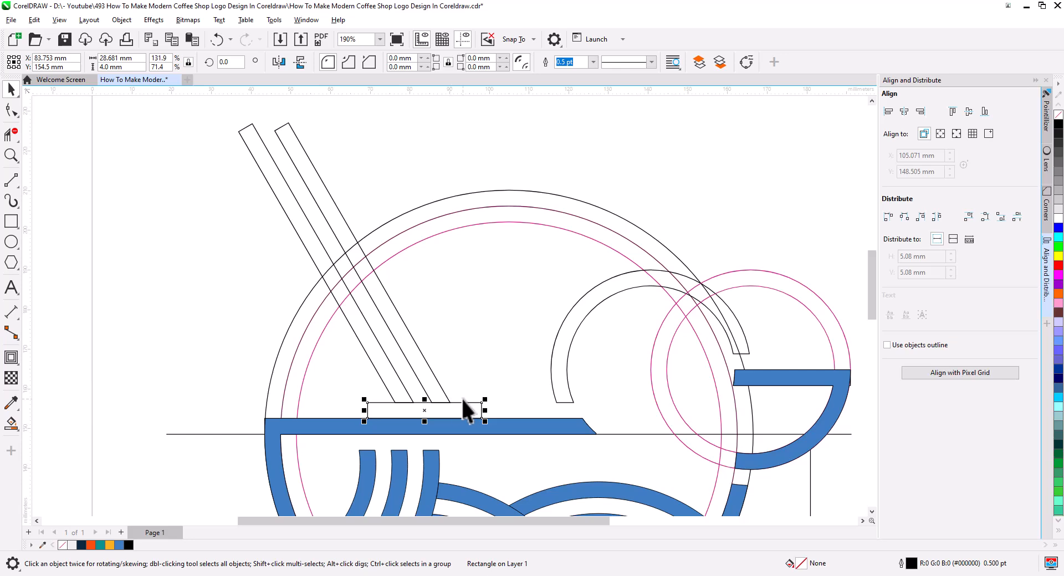
{"action": "key", "text": "Delete"}
Draw a diagonal line across the upper ends of the tilted bars and cut them along it with Back Minus Front
{"action": "left_click_drag", "start_coordinate": [295, 228], "coordinate": [300, 319]}
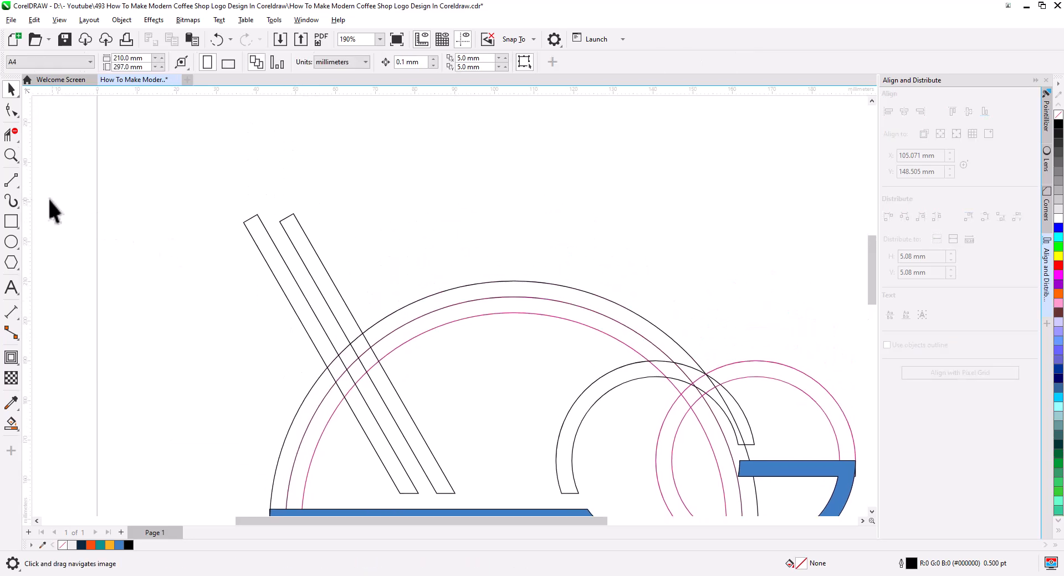
{"action": "left_click", "coordinate": [12, 181]}
{"action": "left_click_drag", "start_coordinate": [326, 208], "coordinate": [225, 264]}
{"action": "left_click", "coordinate": [11, 89]}
{"action": "left_click", "coordinate": [284, 278], "text": "shift"}
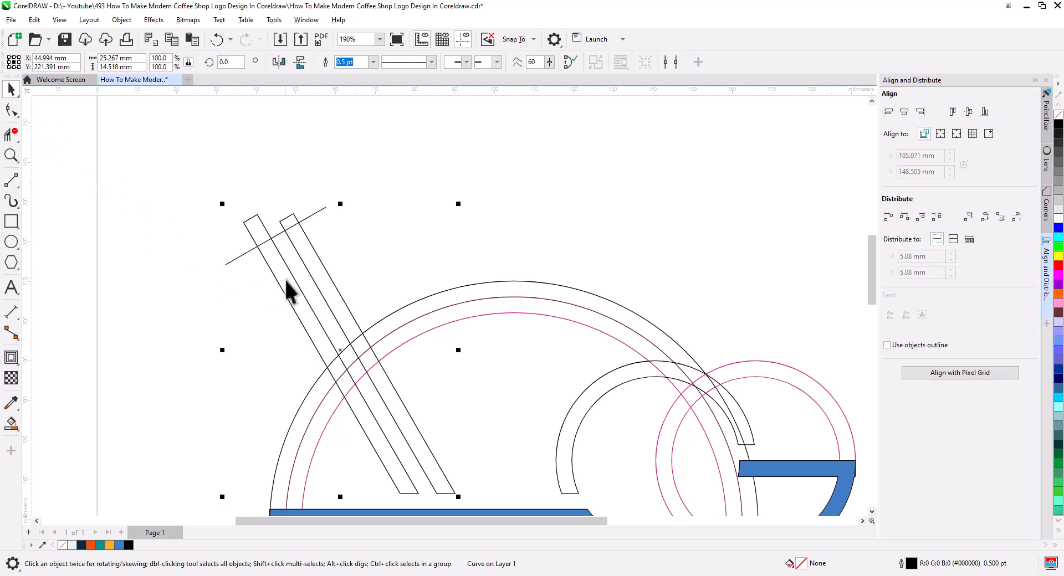
{"action": "left_click", "coordinate": [455, 62]}
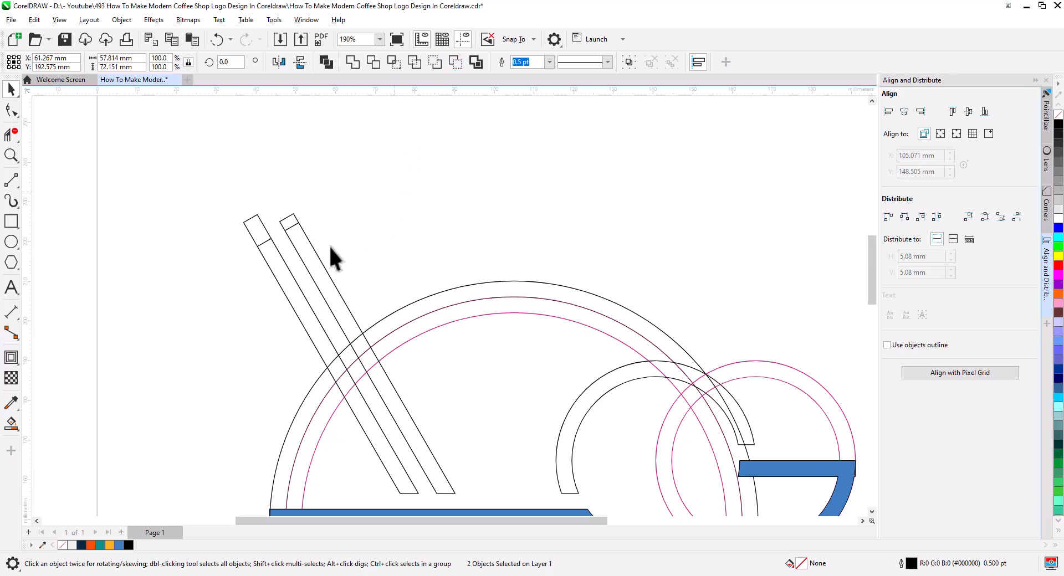
Break the cut bars apart and delete the two small pieces above the diagonal cut
{"action": "right_click", "coordinate": [311, 256]}
{"action": "left_click", "coordinate": [367, 193]}
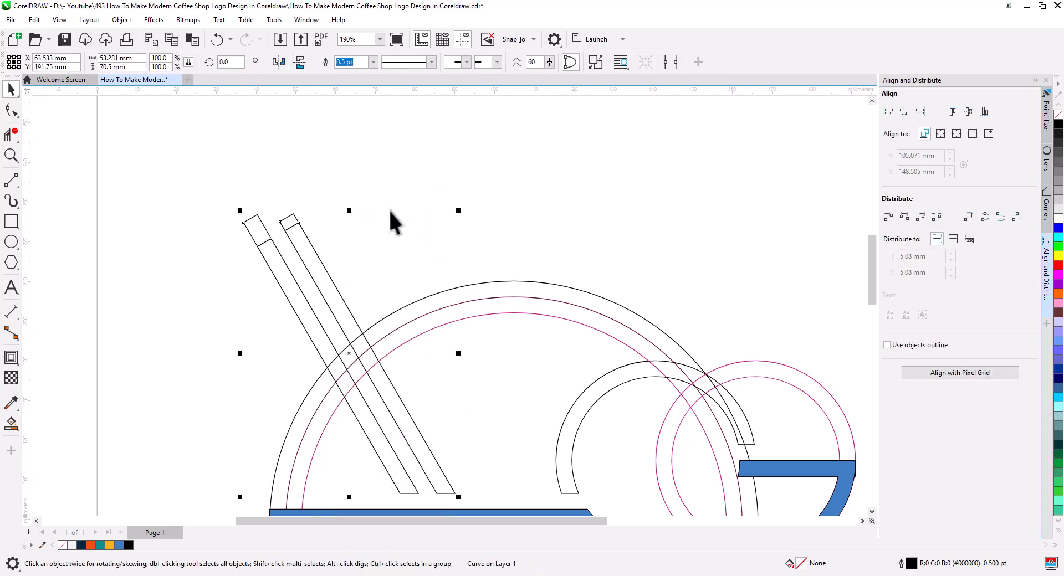
{"action": "left_click_drag", "start_coordinate": [232, 159], "coordinate": [287, 308]}
{"action": "key", "text": "Delete"}
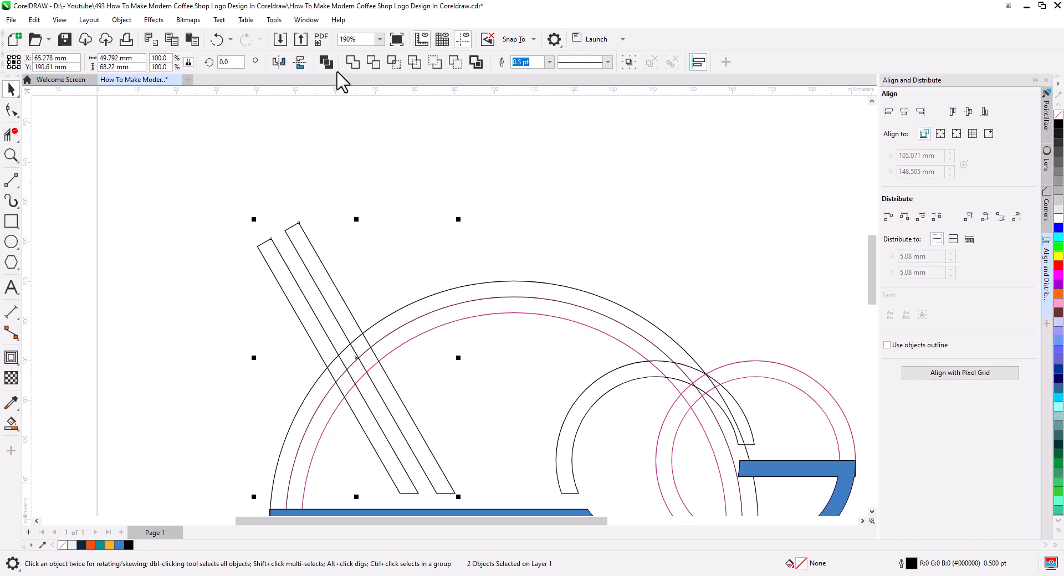
{"action": "left_click", "coordinate": [404, 197]}
Fill the open ring arc and the two tilted sticks with blue
{"action": "scroll", "coordinate": [415, 212], "scroll_direction": "down", "scroll_amount": 3}
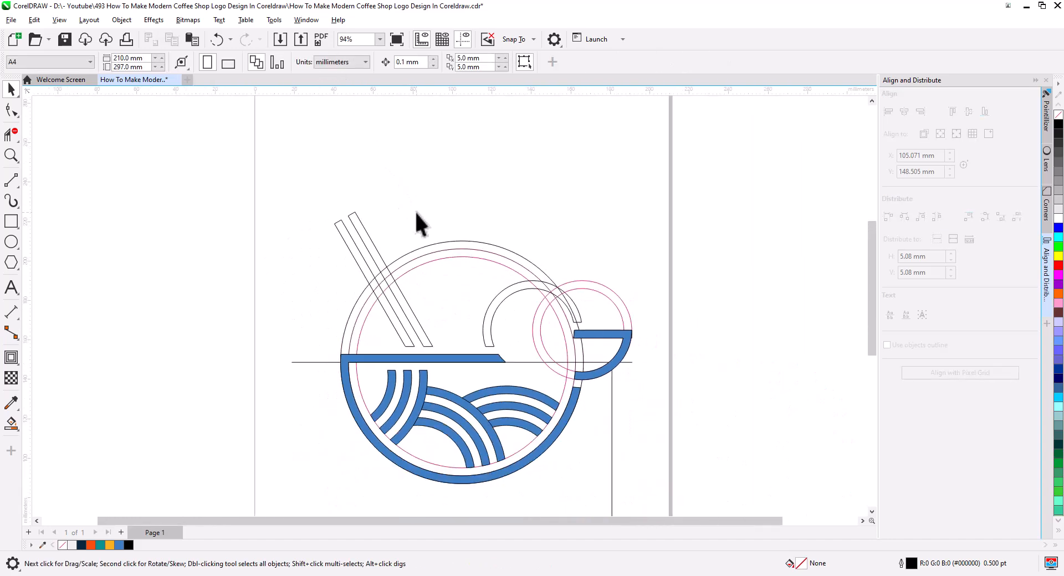
{"action": "left_click_drag", "start_coordinate": [417, 212], "coordinate": [412, 232]}
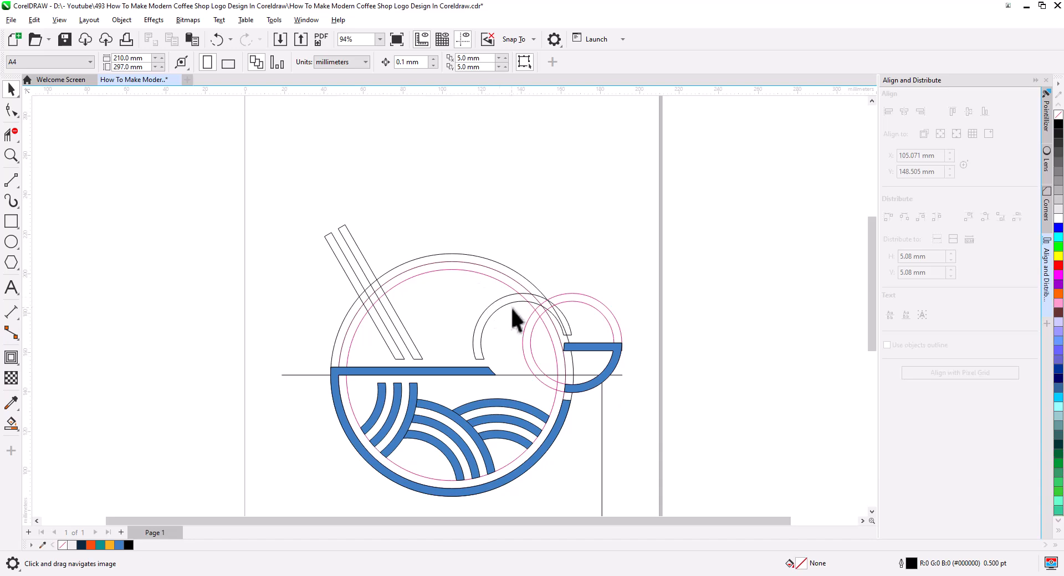
{"action": "scroll", "coordinate": [519, 318], "scroll_direction": "up", "scroll_amount": 3}
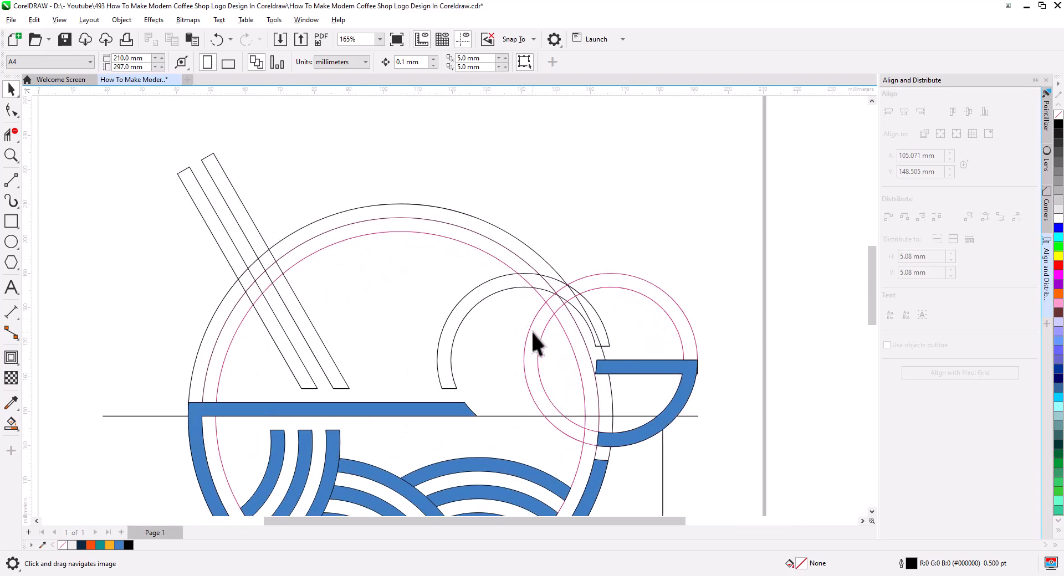
{"action": "left_click", "coordinate": [510, 285]}
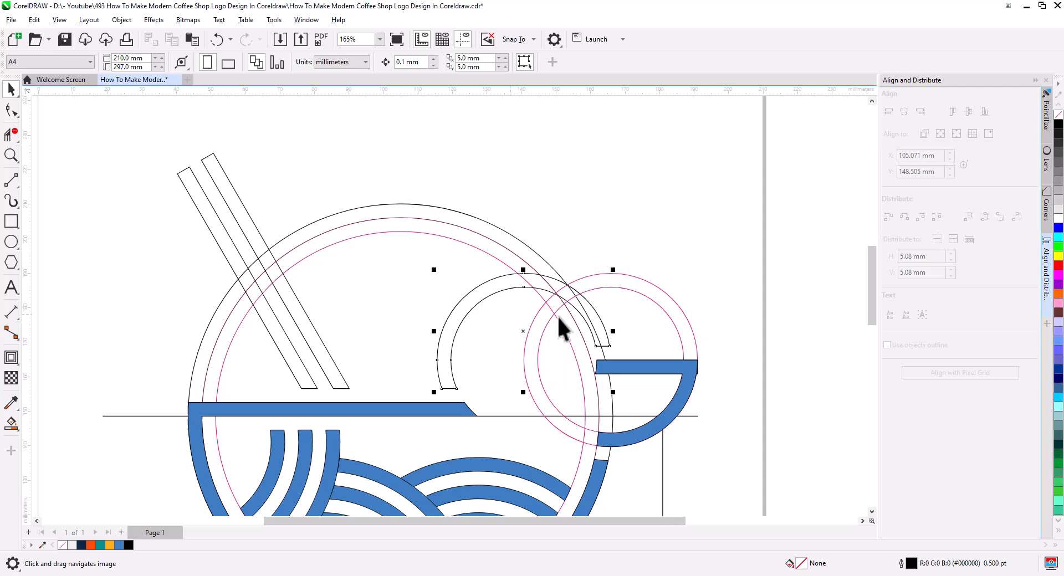
{"action": "left_click", "coordinate": [120, 546]}
{"action": "left_click", "coordinate": [603, 223]}
{"action": "scroll", "coordinate": [607, 227], "scroll_direction": "down", "scroll_amount": 3}
{"action": "left_click_drag", "start_coordinate": [610, 233], "coordinate": [679, 287]}
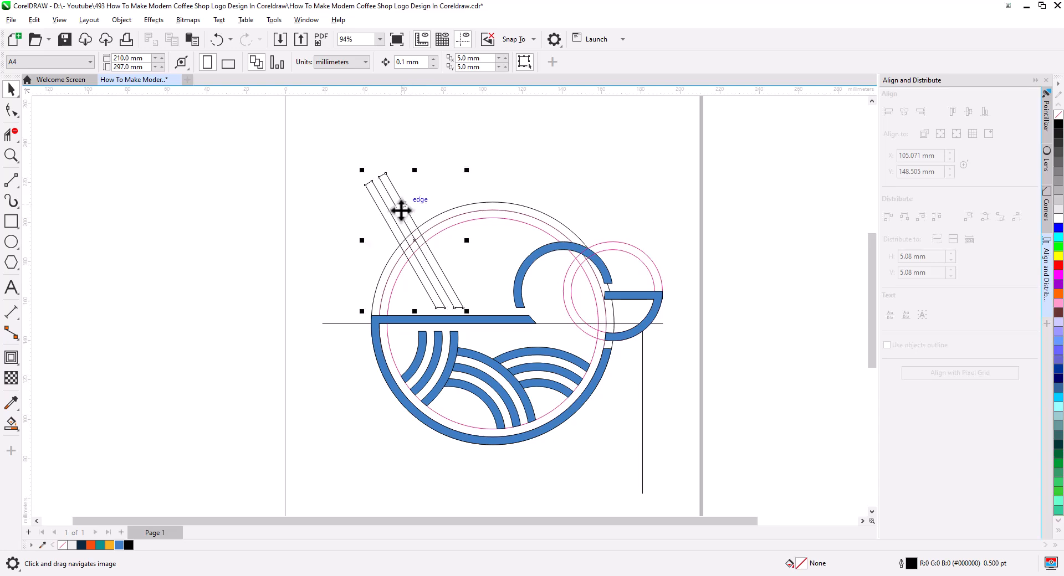
{"action": "left_click", "coordinate": [120, 546]}
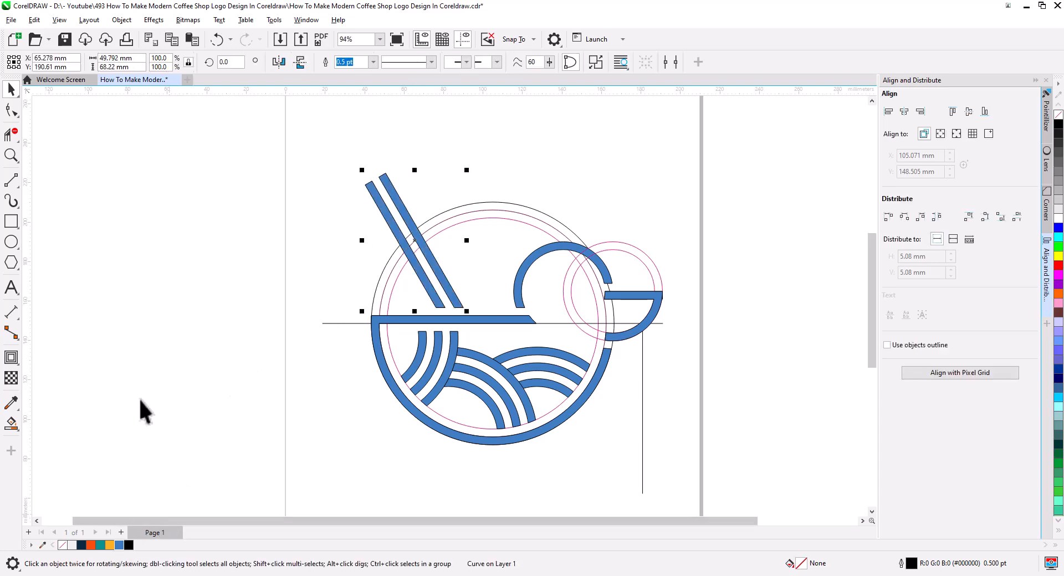
Delete the vertical construction line below the handle
{"action": "left_click", "coordinate": [351, 424]}
{"action": "scroll", "coordinate": [388, 433], "scroll_direction": "down", "scroll_amount": 3}
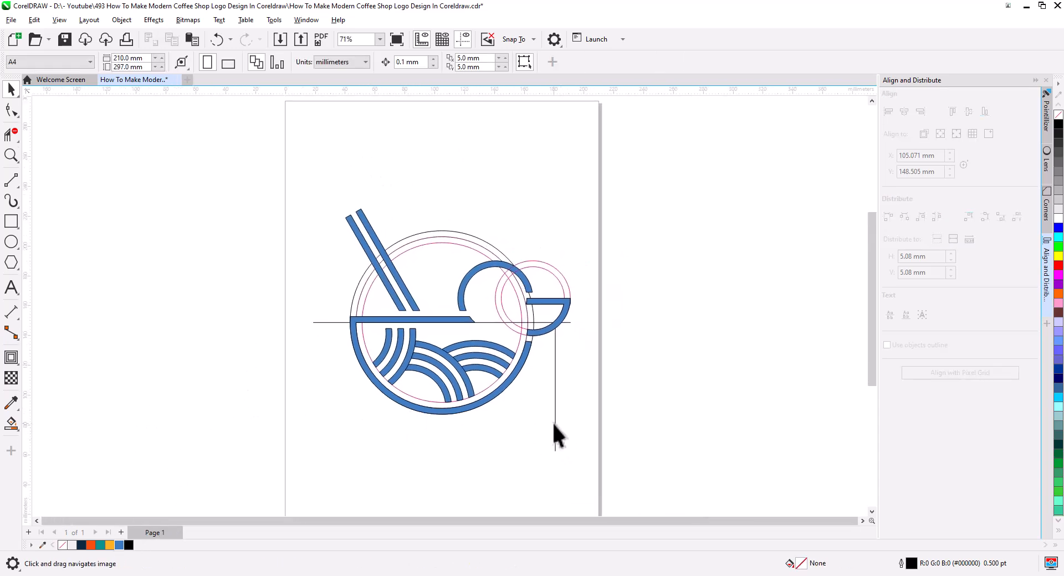
{"action": "left_click", "coordinate": [555, 424]}
{"action": "key", "text": "Delete"}
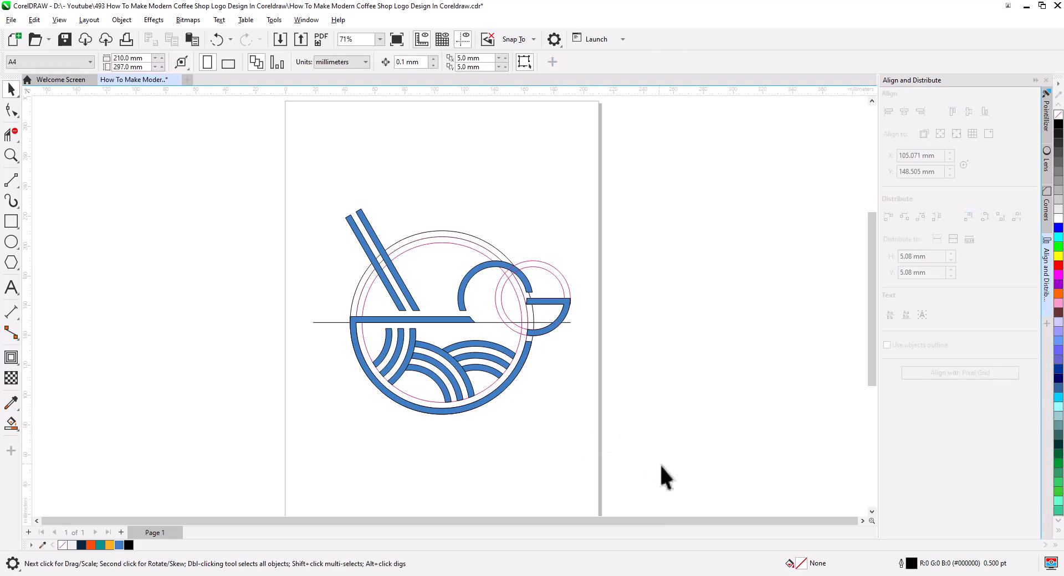
Place a copy of the whole logo construction beside the page, to the left of the original
{"action": "left_click_drag", "start_coordinate": [198, 156], "coordinate": [197, 156]}
{"action": "left_click_drag", "start_coordinate": [556, 324], "coordinate": [146, 336]}
{"action": "left_click", "coordinate": [177, 360]}
{"action": "left_click", "coordinate": [285, 398]}
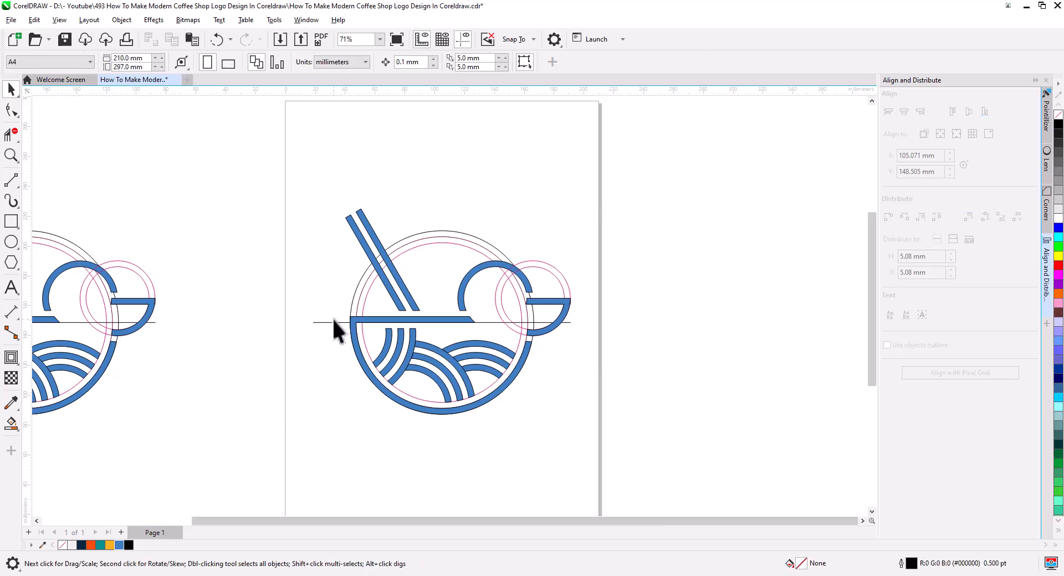
Delete the horizontal construction line and the large guide circles around the bowl in the original
{"action": "left_click", "coordinate": [330, 320]}
{"action": "key", "text": "Delete"}
{"action": "left_click", "coordinate": [353, 293]}
{"action": "key", "text": "Delete"}
{"action": "left_click", "coordinate": [361, 296]}
{"action": "key", "text": "Delete"}
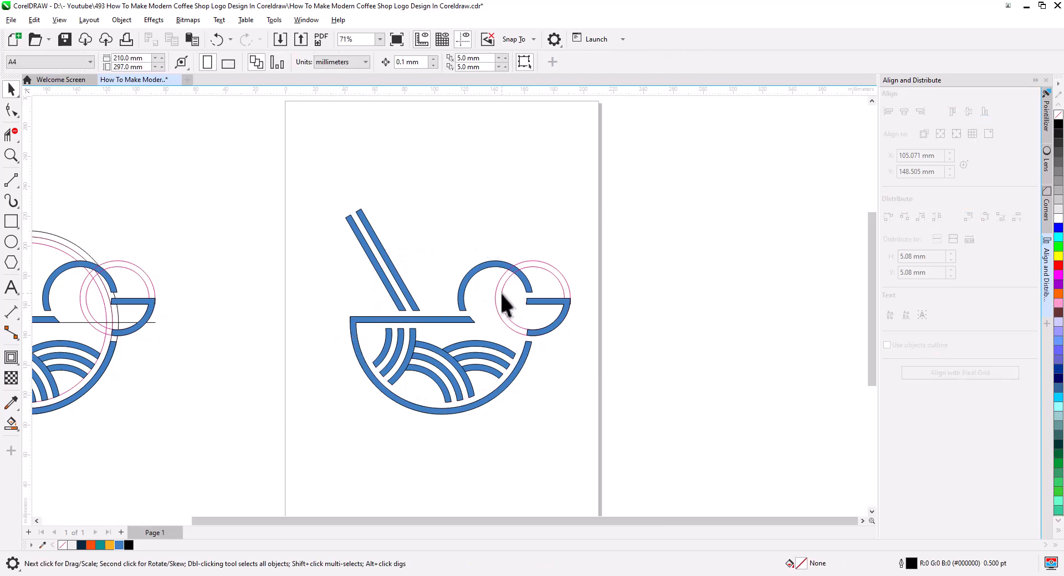
Delete the two small guide circles around the handle
{"action": "left_click", "coordinate": [502, 295]}
{"action": "key", "text": "Delete"}
{"action": "left_click", "coordinate": [510, 324]}
{"action": "key", "text": "Delete"}
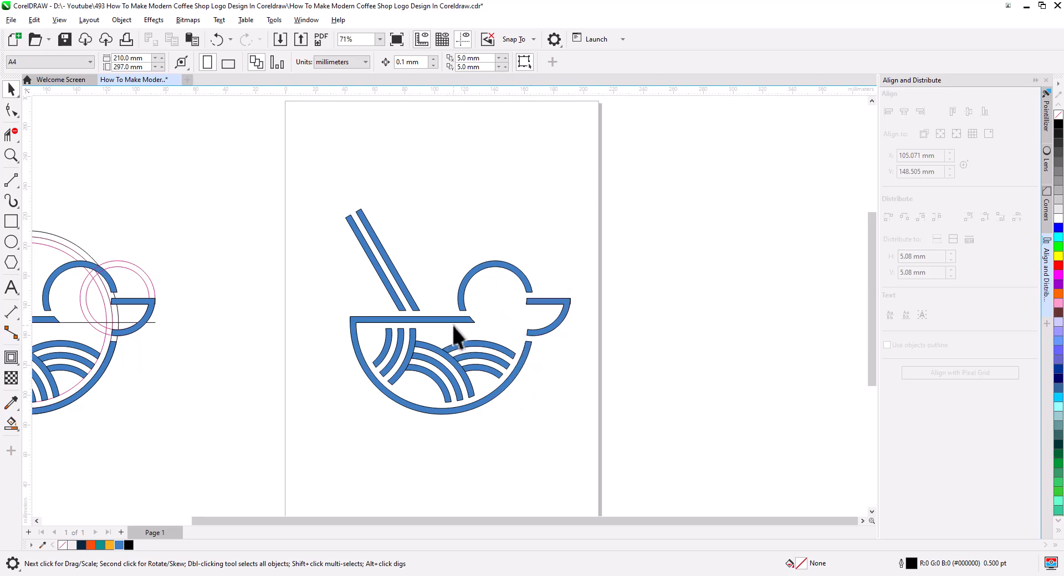
{"action": "scroll", "coordinate": [453, 325], "scroll_direction": "up", "scroll_amount": 2}
{"action": "left_click_drag", "start_coordinate": [501, 356], "coordinate": [502, 358]}
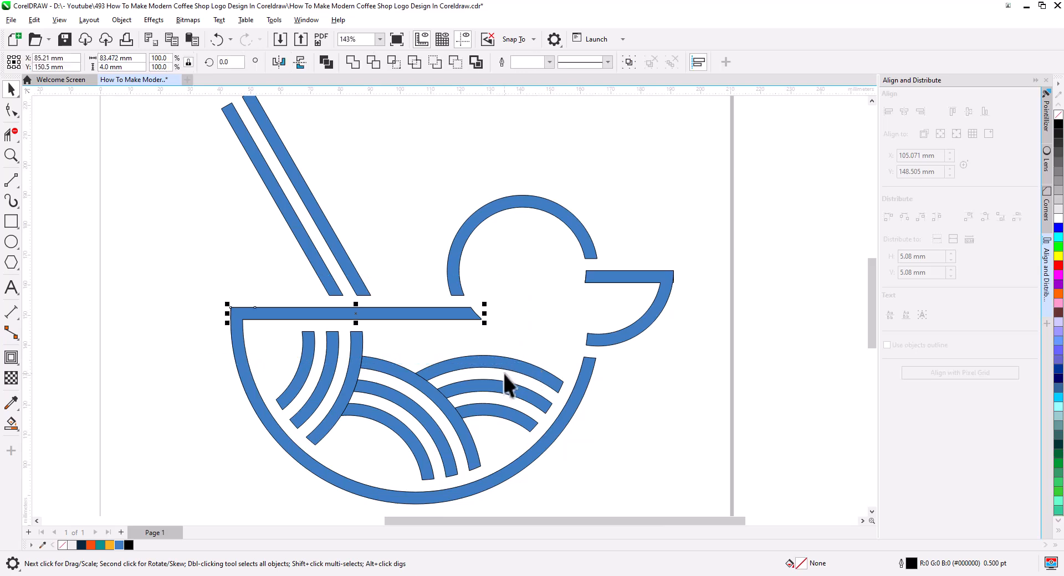
{"action": "key", "text": "Escape"}
{"action": "left_click_drag", "start_coordinate": [211, 281], "coordinate": [327, 459]}
{"action": "key", "text": "ctrl+z"}
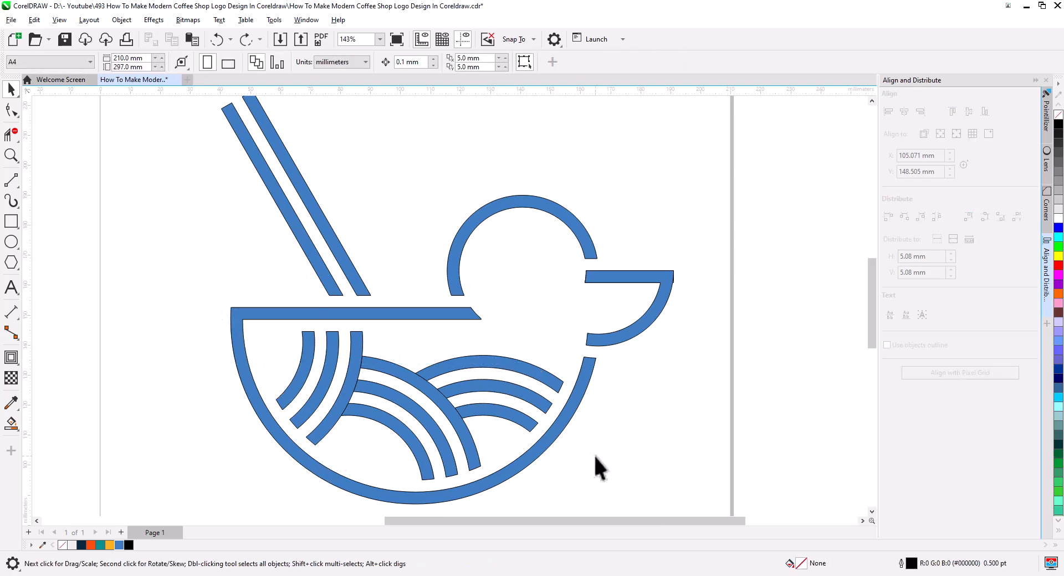
Select all nine wave bands inside the bowl and weld them into one shape
{"action": "scroll", "coordinate": [336, 395], "scroll_direction": "up", "scroll_amount": 3}
{"action": "scroll", "coordinate": [396, 389], "scroll_direction": "down", "scroll_amount": 1}
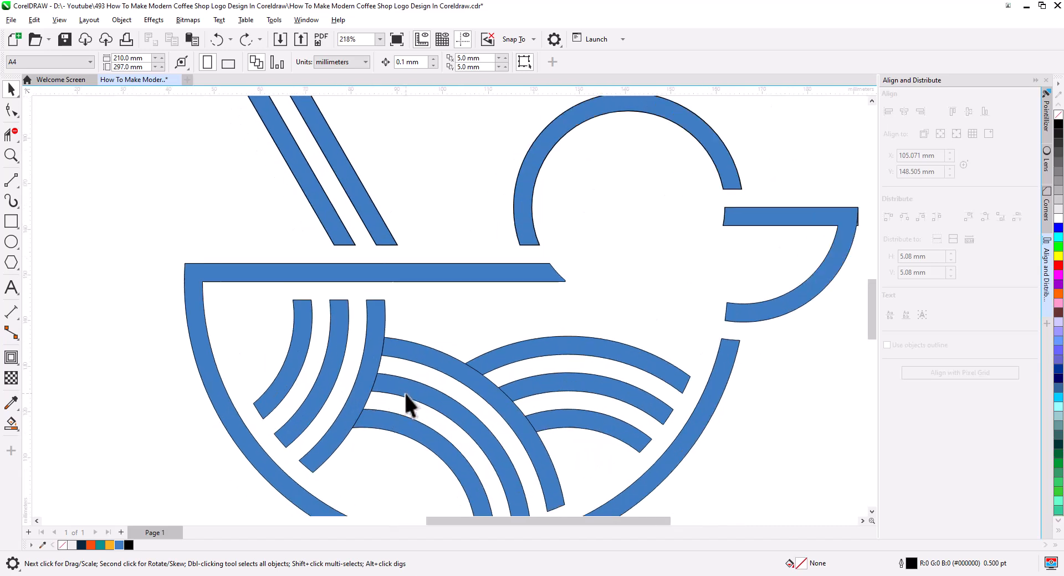
{"action": "left_click_drag", "start_coordinate": [411, 402], "coordinate": [397, 347]}
{"action": "left_click", "coordinate": [469, 303]}
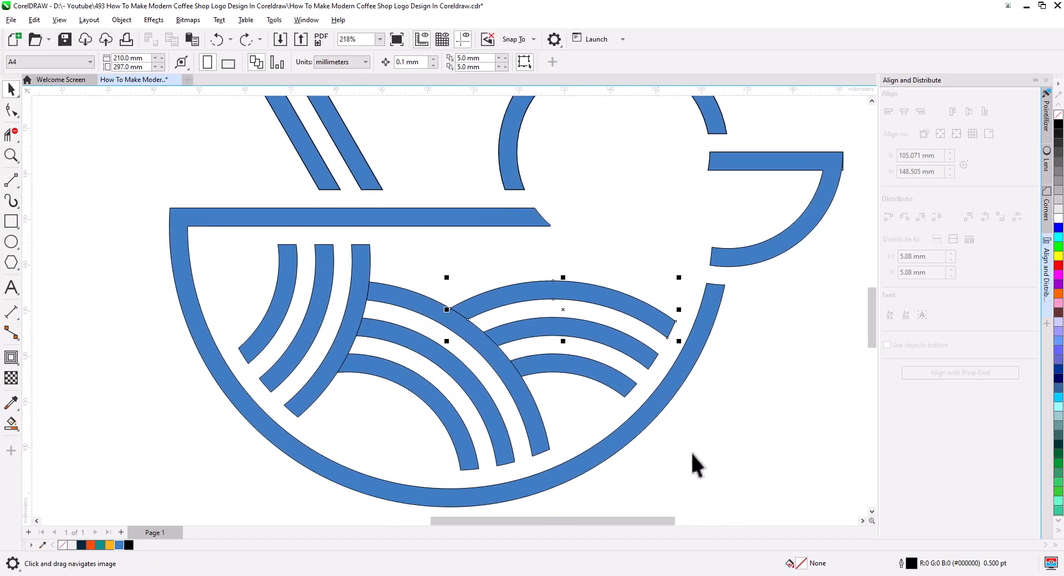
{"action": "left_click", "coordinate": [720, 487]}
{"action": "left_click_drag", "start_coordinate": [162, 253], "coordinate": [165, 229]}
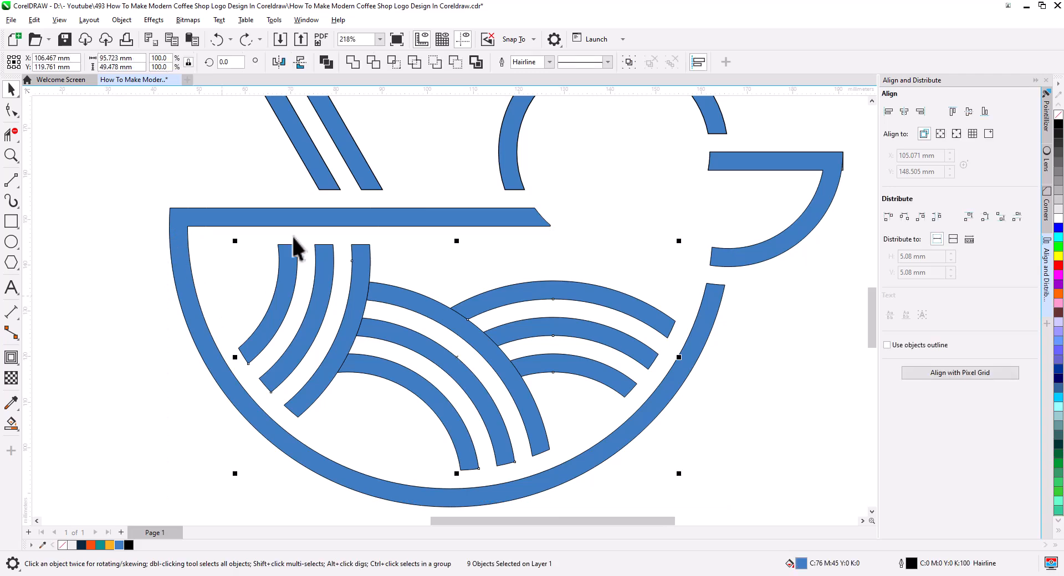
{"action": "left_click", "coordinate": [352, 62]}
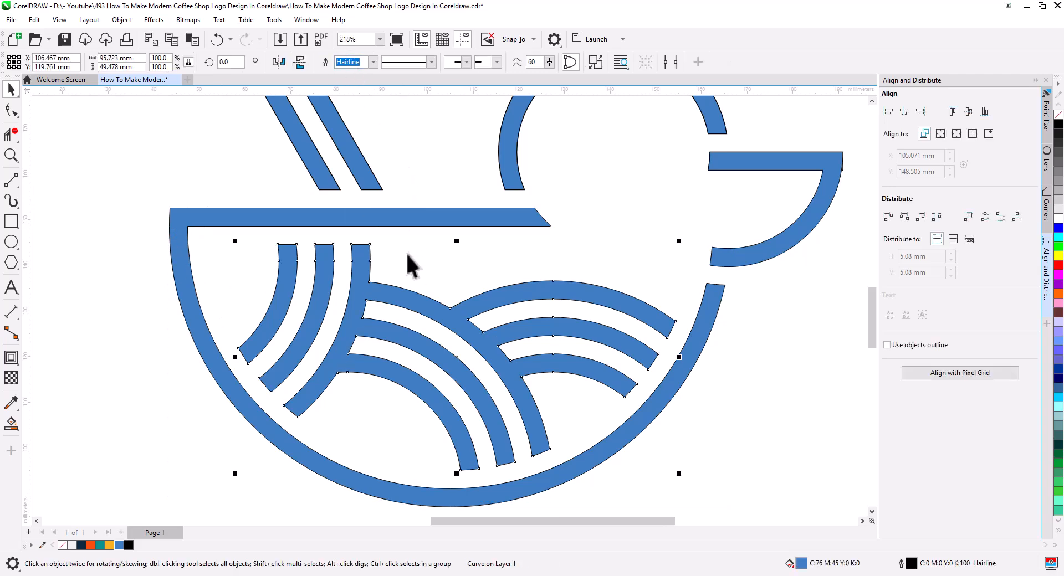
Fill the wave bands with orange and the bowl outline with dark navy
{"action": "scroll", "coordinate": [463, 409], "scroll_direction": "down", "scroll_amount": 1}
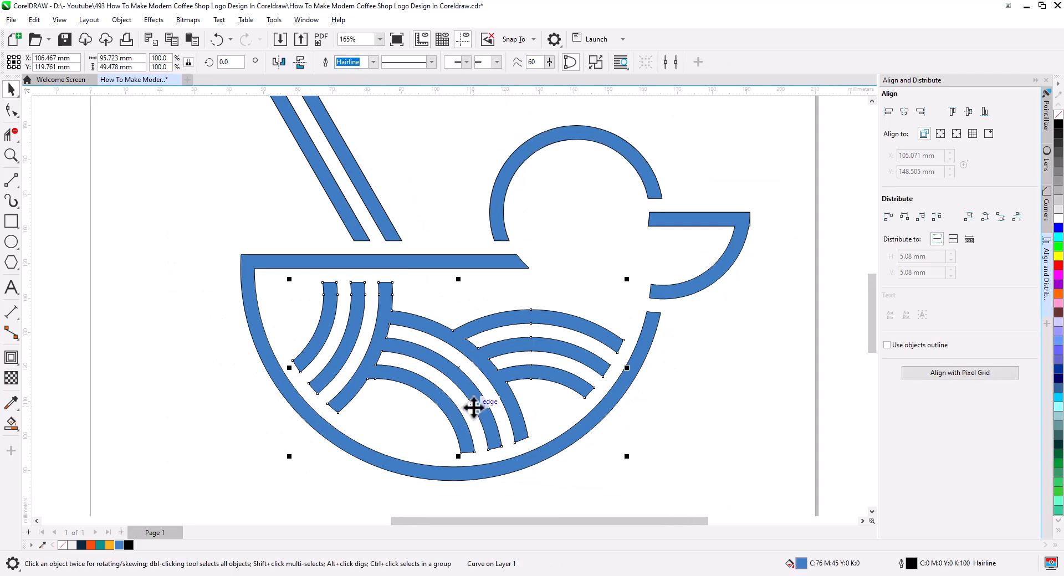
{"action": "left_click", "coordinate": [91, 545]}
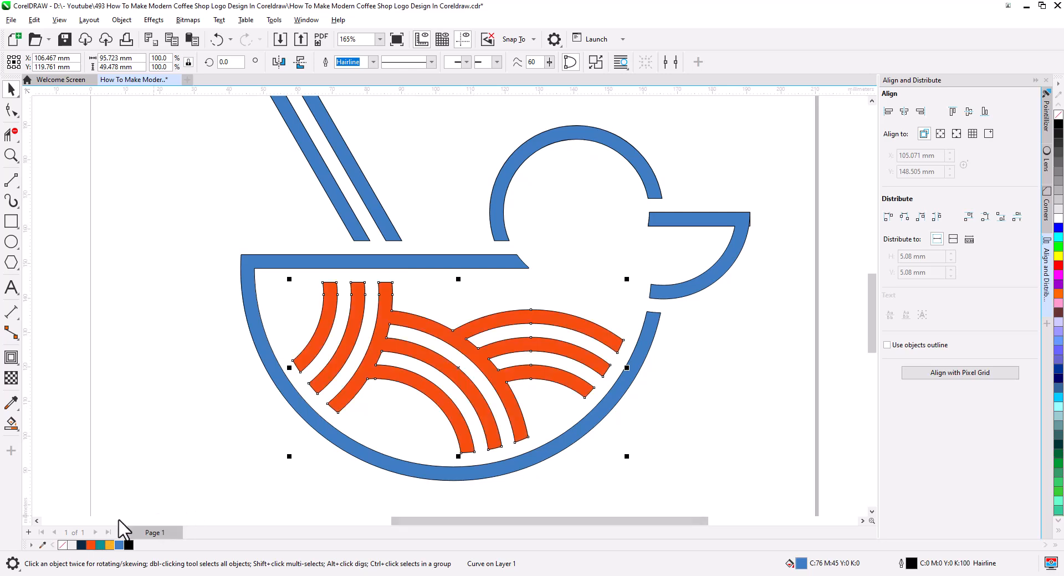
{"action": "left_click", "coordinate": [255, 430]}
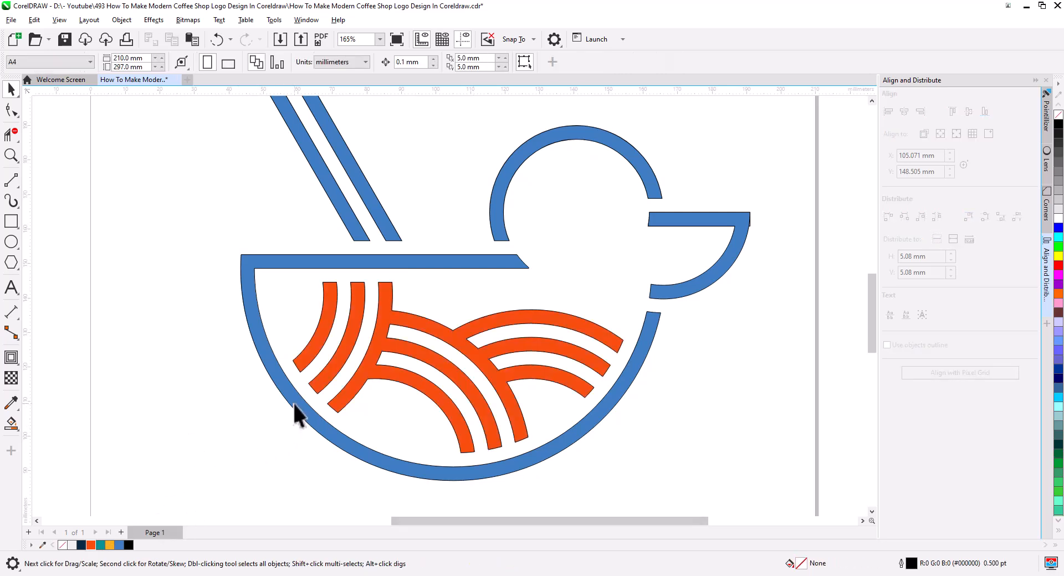
{"action": "left_click", "coordinate": [82, 545]}
{"action": "left_click", "coordinate": [282, 465]}
Draw a rectangle about 51 by 10 mm across the bowl's bottom edge and centre it horizontally on the bowl
{"action": "left_click_drag", "start_coordinate": [420, 505], "coordinate": [344, 370]}
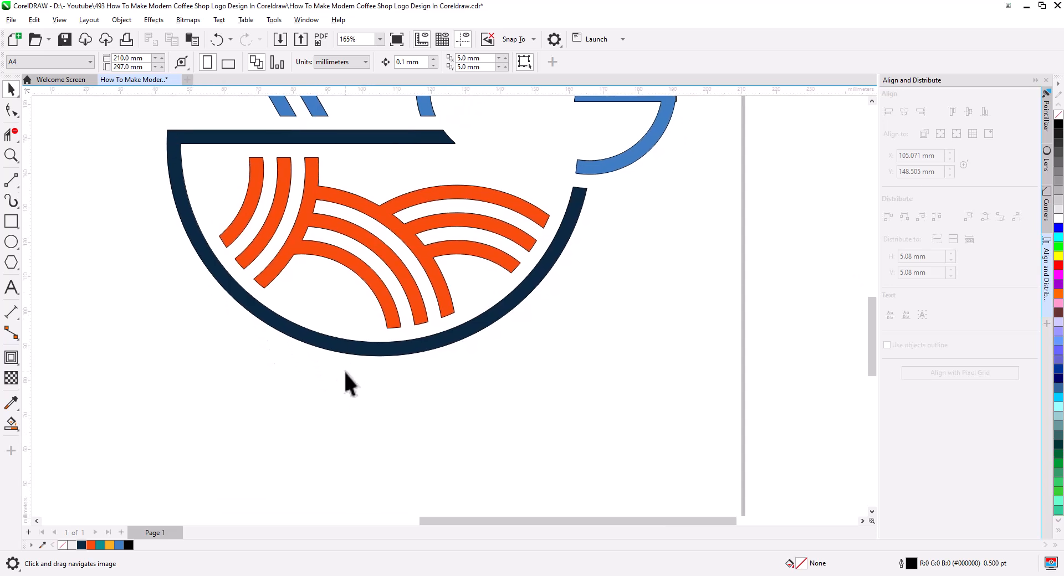
{"action": "left_click", "coordinate": [11, 222]}
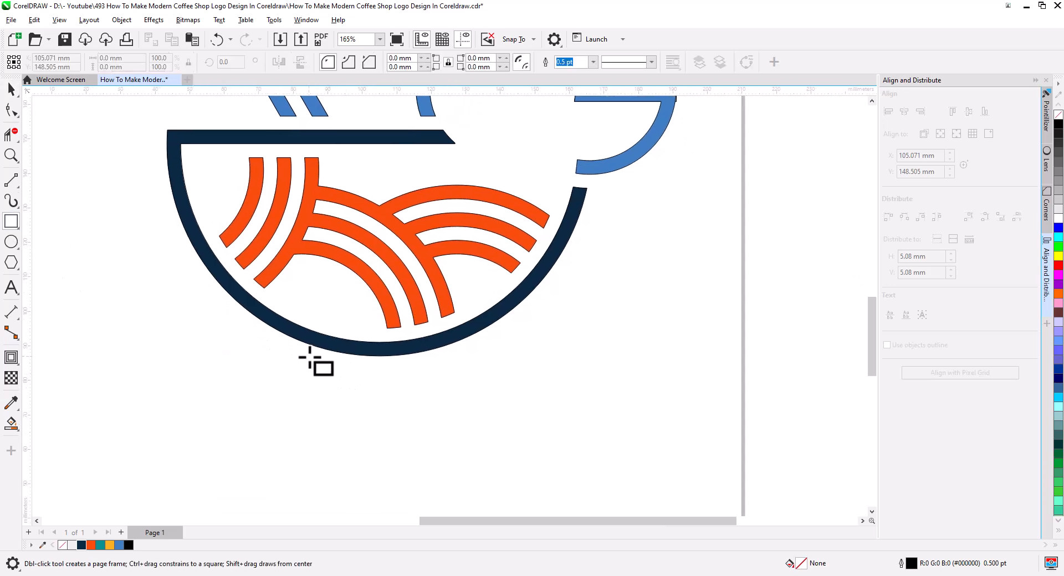
{"action": "left_click_drag", "start_coordinate": [309, 344], "coordinate": [485, 378]}
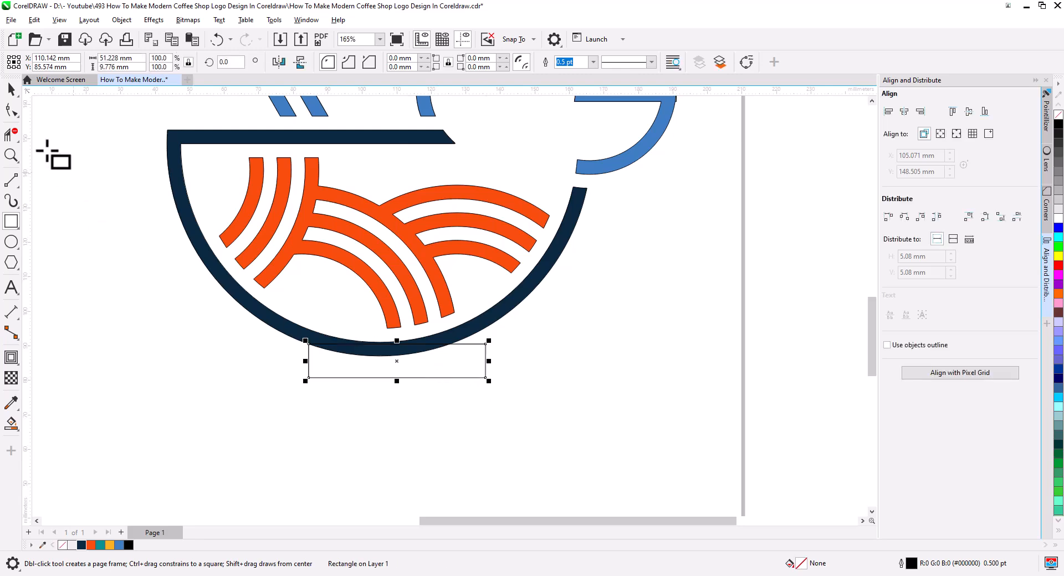
{"action": "left_click", "coordinate": [11, 89]}
{"action": "left_click", "coordinate": [286, 331], "text": "shift"}
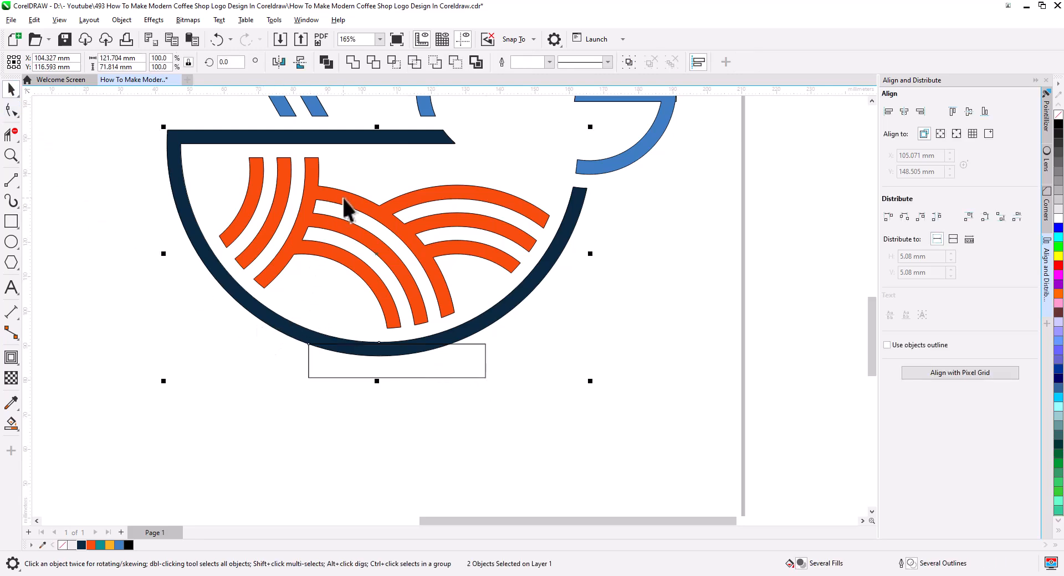
{"action": "left_click", "coordinate": [904, 112]}
{"action": "left_click", "coordinate": [631, 359]}
Convert the base rectangle to curves and add a node at the middle of its top edge
{"action": "scroll", "coordinate": [427, 370], "scroll_direction": "up", "scroll_amount": 1}
{"action": "left_click_drag", "start_coordinate": [426, 371], "coordinate": [503, 420]}
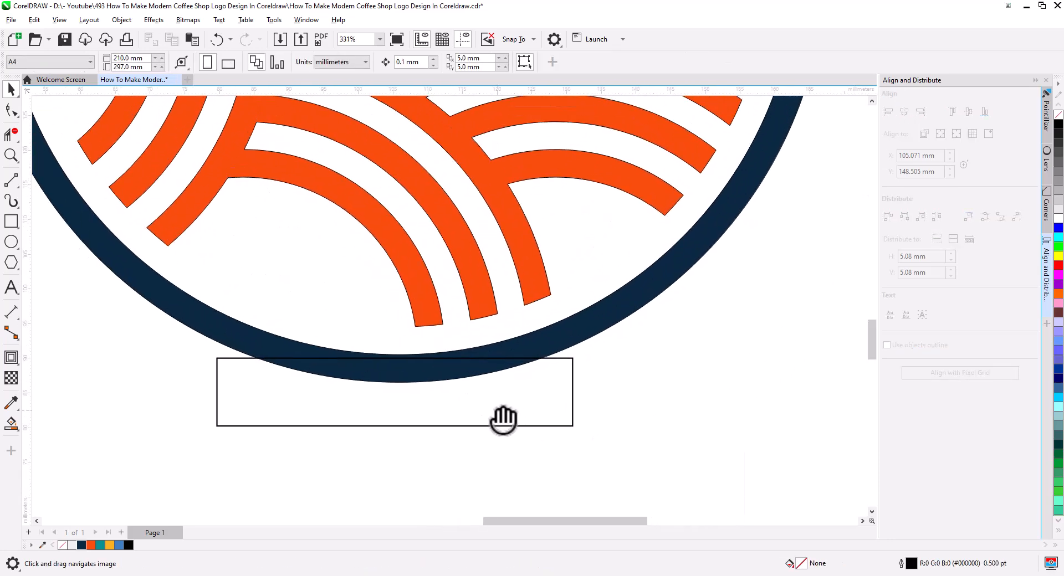
{"action": "left_click", "coordinate": [311, 424]}
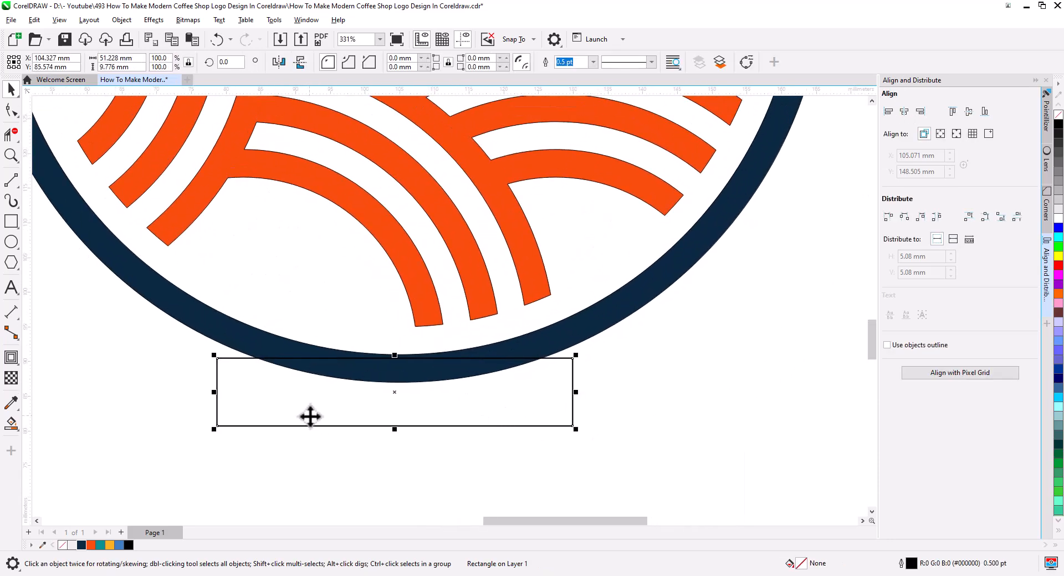
{"action": "right_click", "coordinate": [310, 416]}
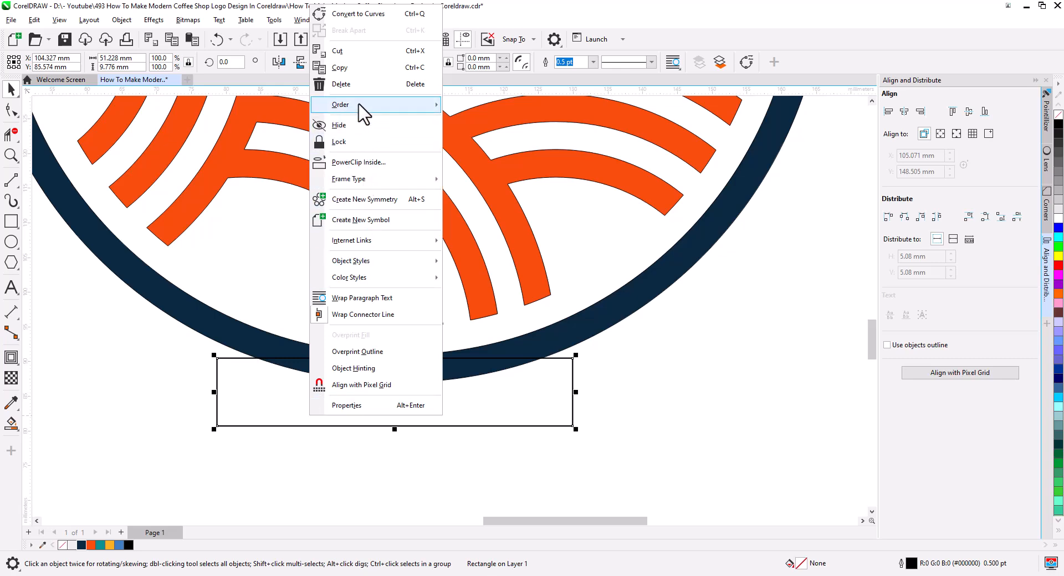
{"action": "left_click", "coordinate": [358, 14]}
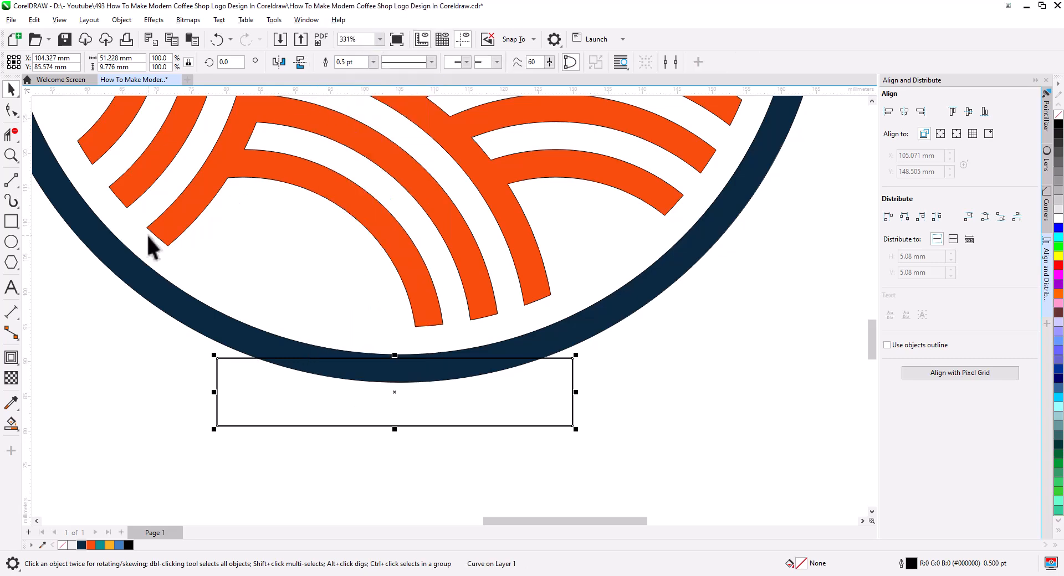
{"action": "left_click", "coordinate": [17, 115]}
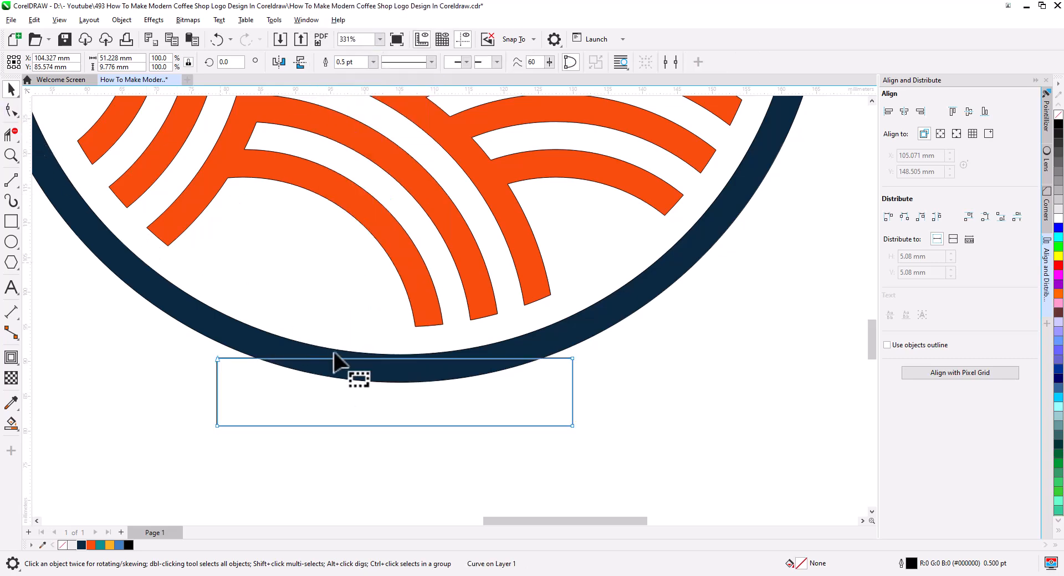
{"action": "double_click", "coordinate": [393, 359]}
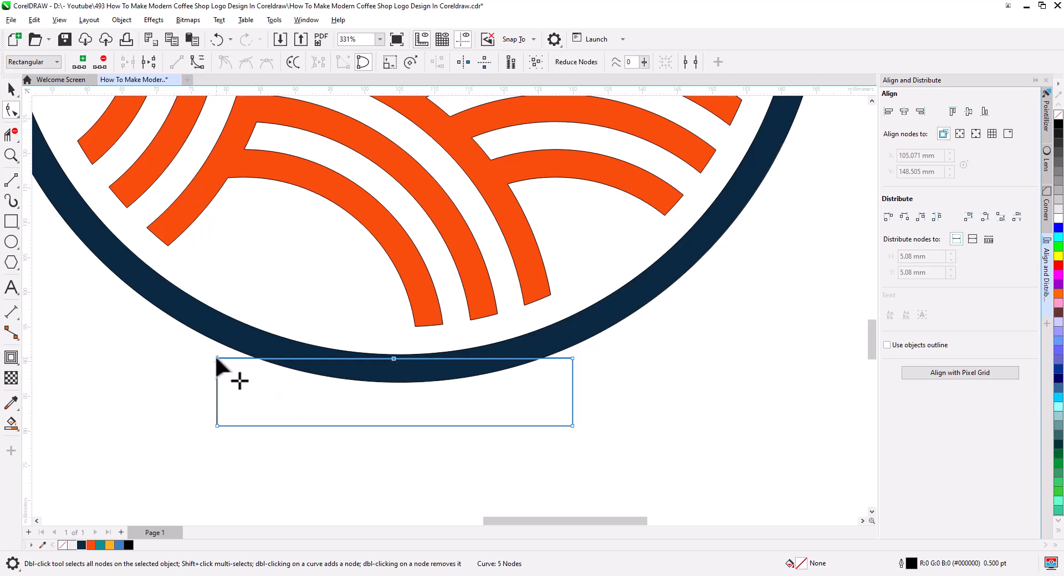
Raise the base's two upper corners and add a lowered node on each side so its top edge stays within the bowl's rim
{"action": "left_click_drag", "start_coordinate": [215, 358], "coordinate": [216, 332]}
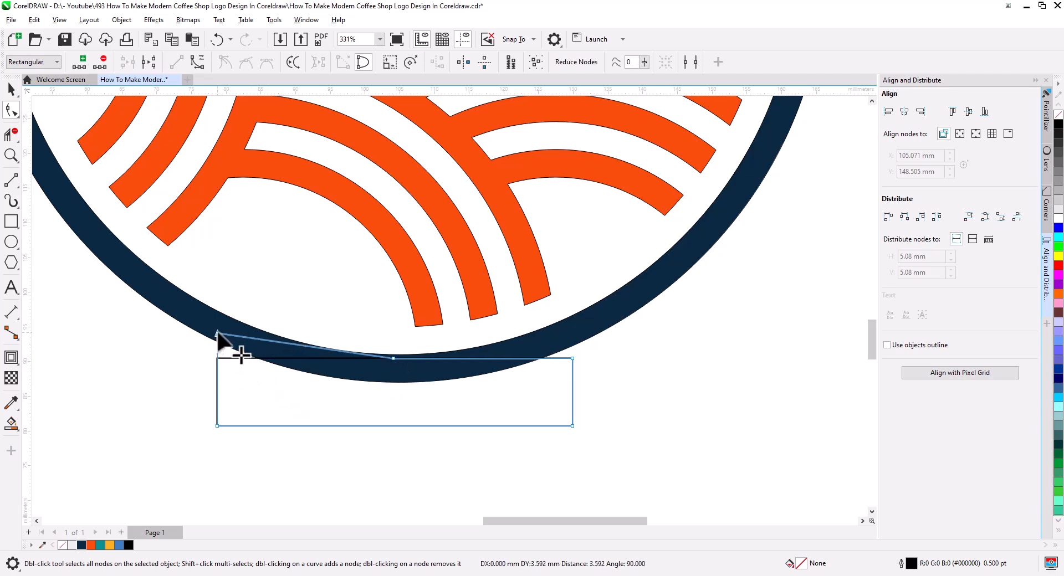
{"action": "double_click", "coordinate": [329, 349]}
{"action": "left_click_drag", "start_coordinate": [329, 349], "coordinate": [330, 362]}
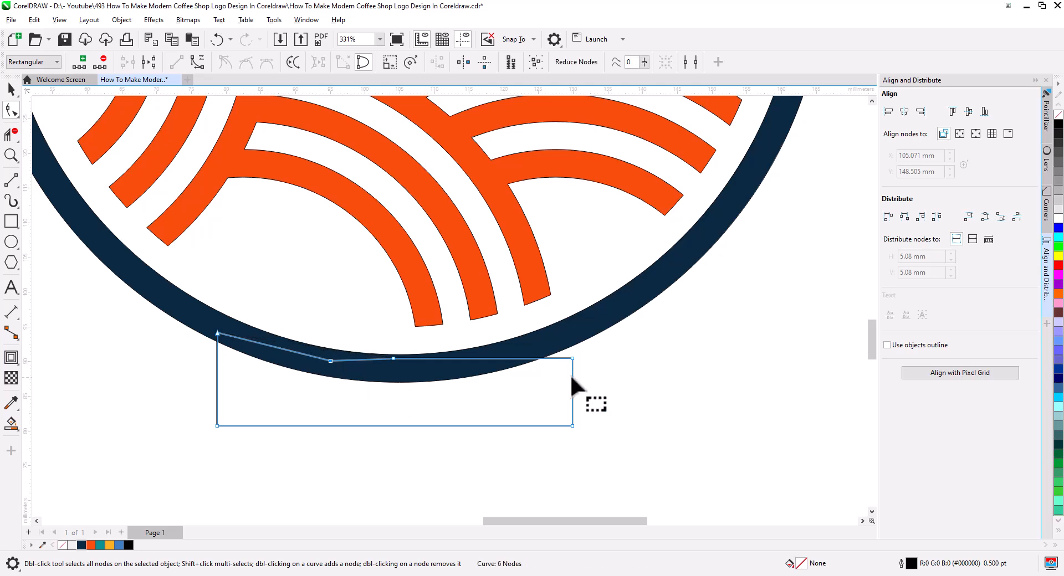
{"action": "left_click_drag", "start_coordinate": [573, 358], "coordinate": [573, 334]}
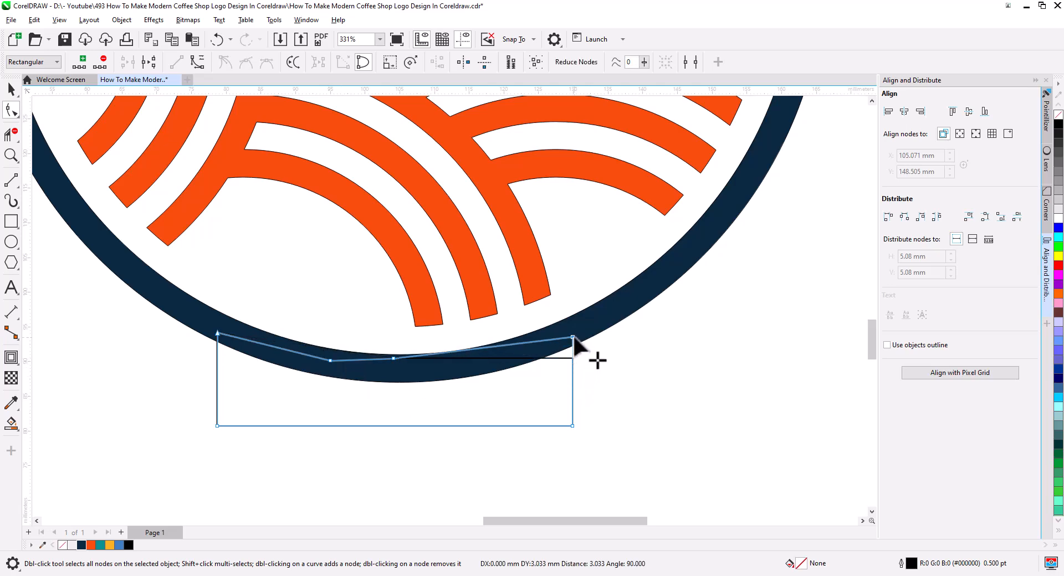
{"action": "double_click", "coordinate": [497, 345]}
{"action": "left_click_drag", "start_coordinate": [498, 344], "coordinate": [500, 356]}
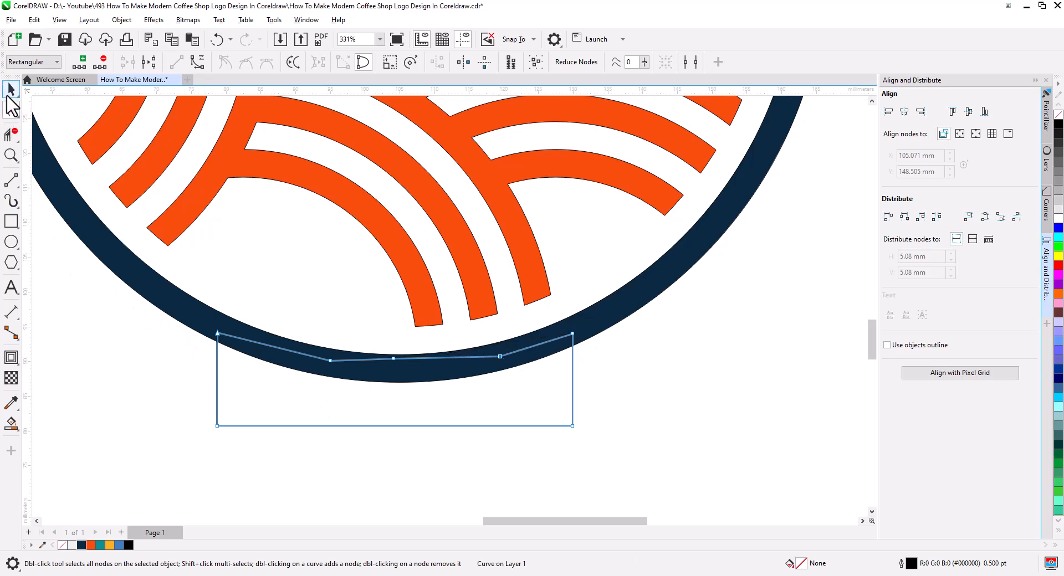
Weld the reshaped base to the navy bowl outline so both form a single shape
{"action": "left_click", "coordinate": [10, 89]}
{"action": "left_click", "coordinate": [171, 302], "text": "shift"}
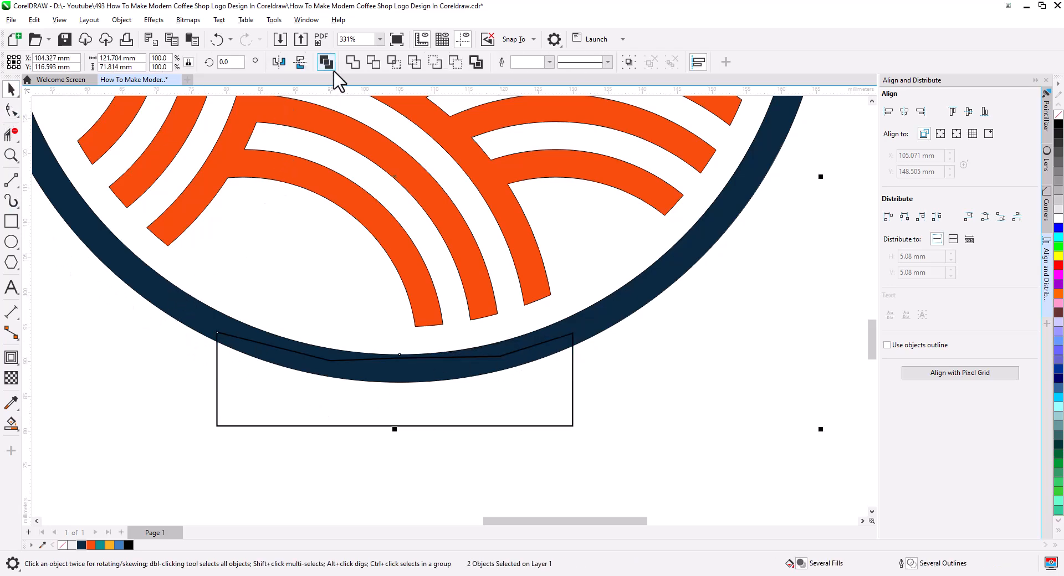
{"action": "left_click", "coordinate": [352, 62]}
{"action": "left_click", "coordinate": [637, 413]}
Combine the two tilted sticks with the handle into one curve and fill it with golden yellow
{"action": "scroll", "coordinate": [439, 409], "scroll_direction": "down", "scroll_amount": 2}
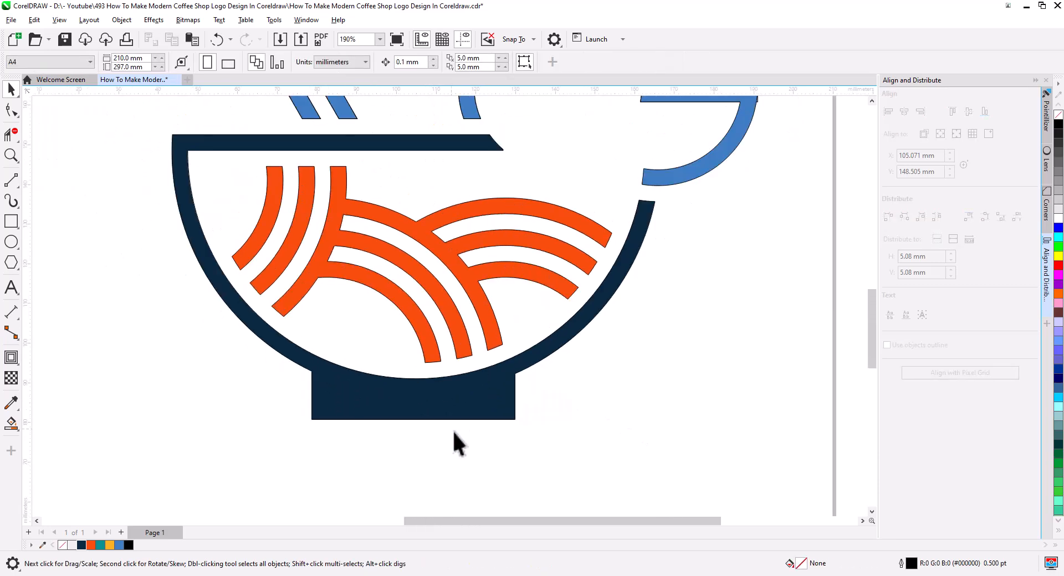
{"action": "scroll", "coordinate": [452, 430], "scroll_direction": "down", "scroll_amount": 2}
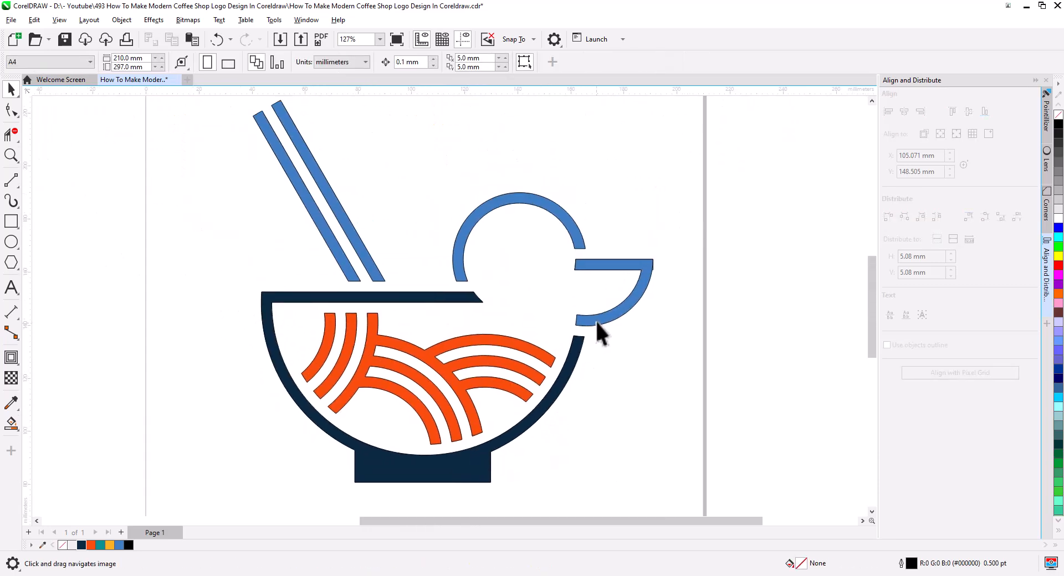
{"action": "left_click", "coordinate": [353, 240], "text": "shift"}
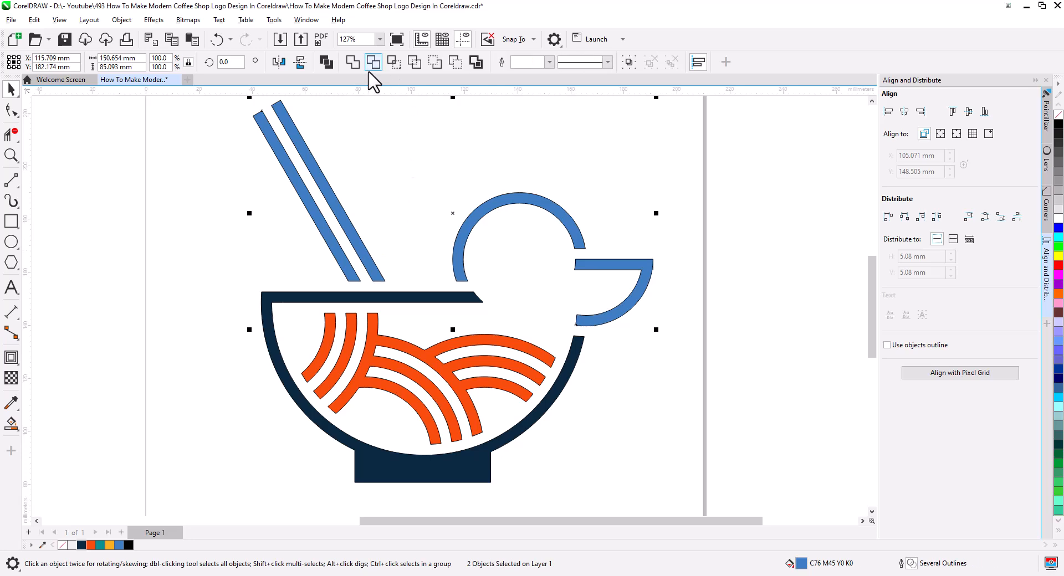
{"action": "left_click", "coordinate": [327, 62]}
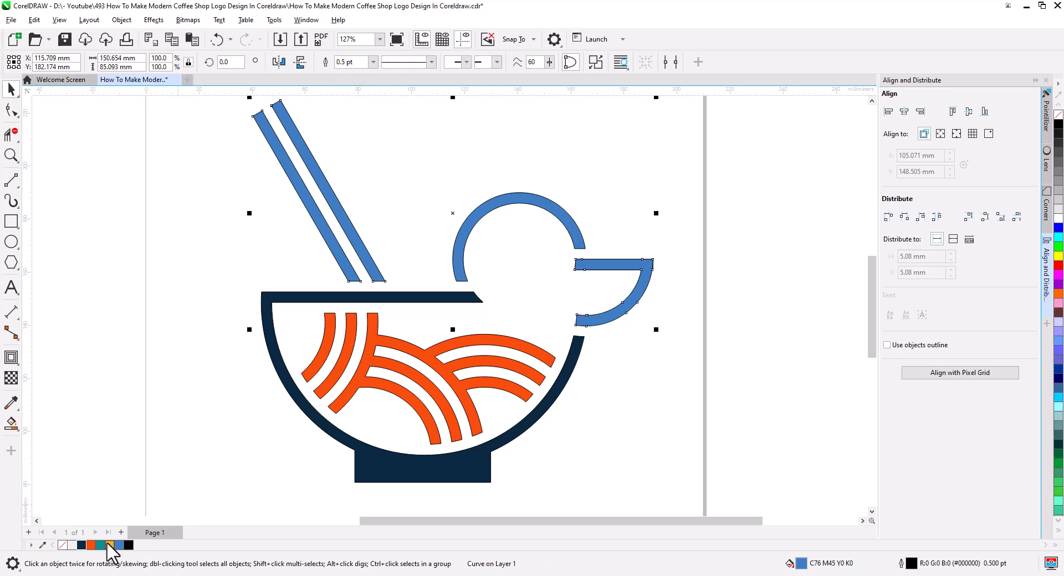
{"action": "left_click", "coordinate": [109, 545]}
Fill the ring arc above the bowl with teal and deselect it
{"action": "left_click", "coordinate": [477, 221]}
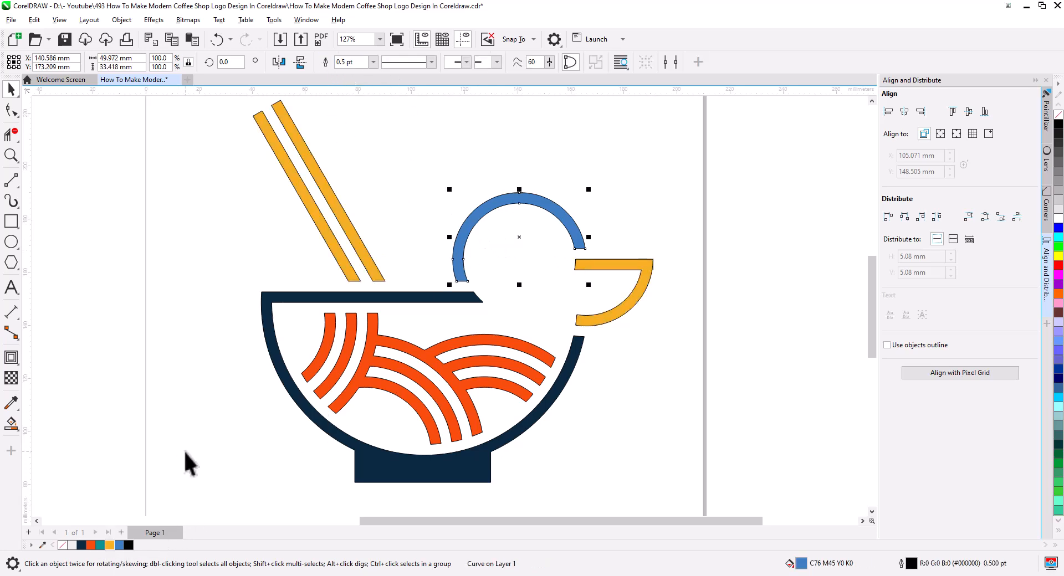
{"action": "key", "text": "Escape"}
{"action": "scroll", "coordinate": [415, 342], "scroll_direction": "down", "scroll_amount": 2}
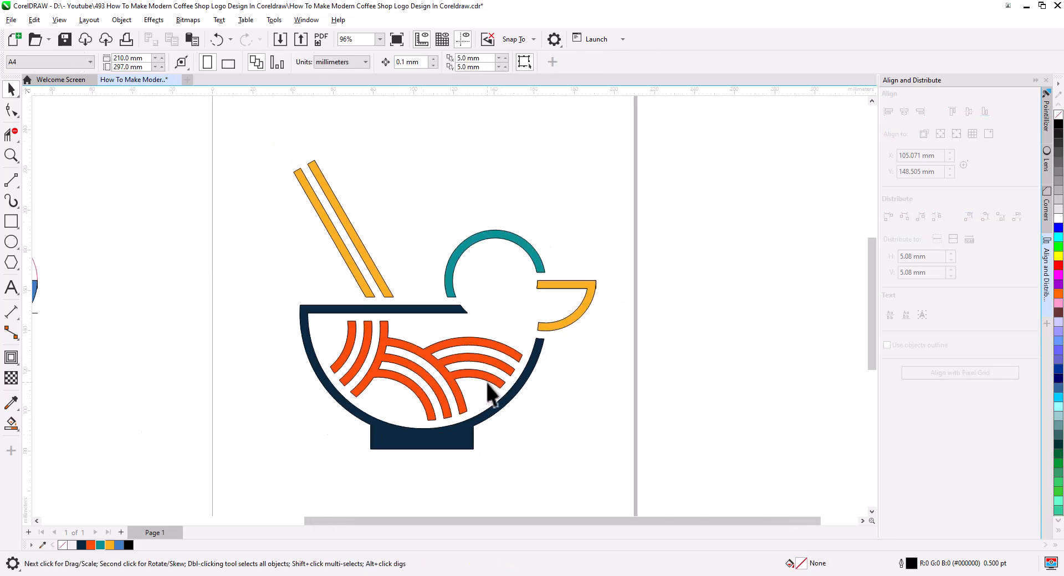
{"action": "left_click_drag", "start_coordinate": [491, 392], "coordinate": [511, 367]}
{"action": "scroll", "coordinate": [513, 361], "scroll_direction": "down", "scroll_amount": 1}
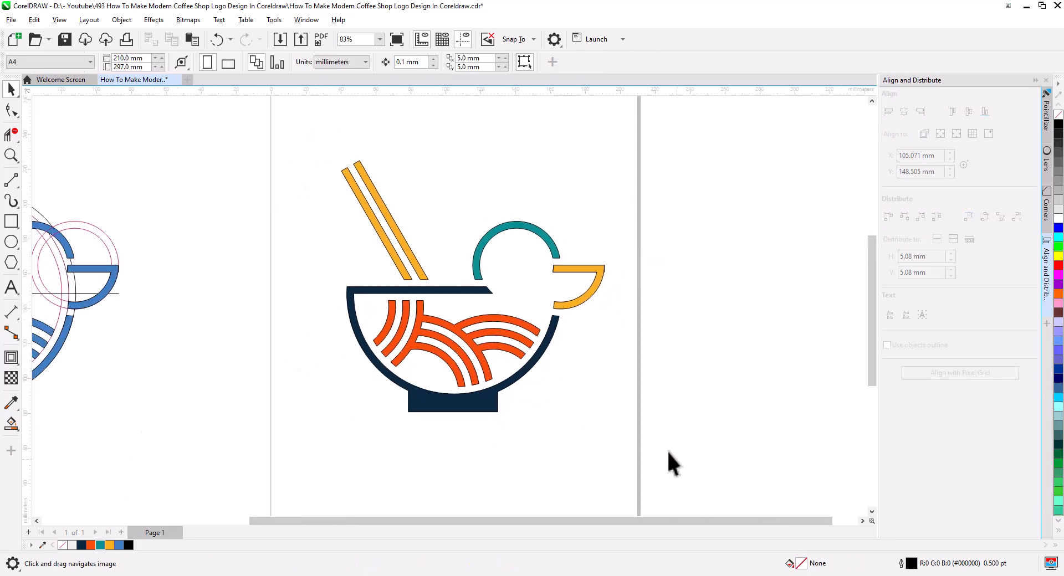